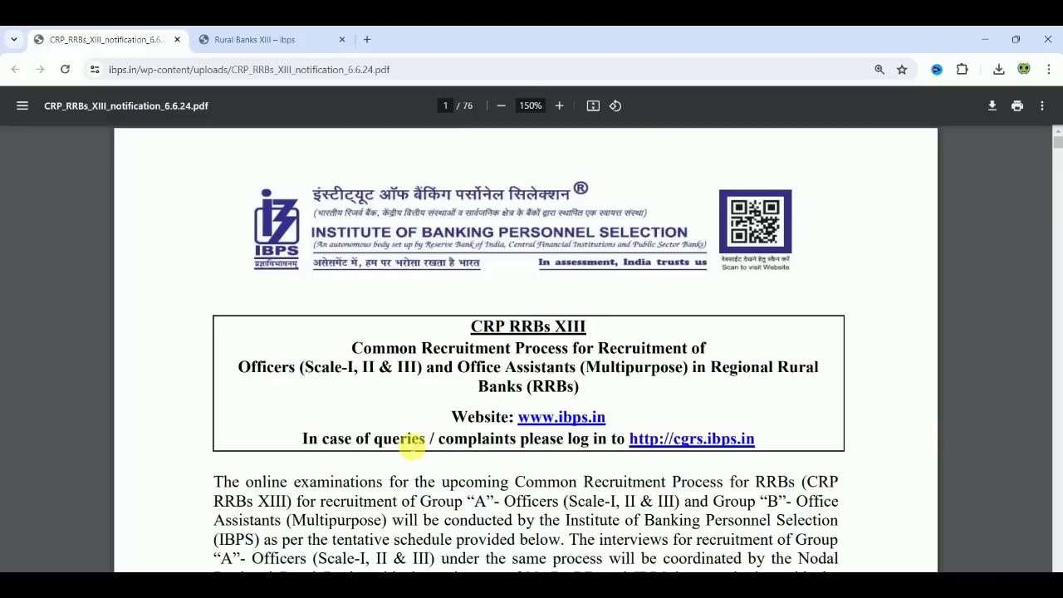
Go to the Regional Rural Banks XIII page, view the online application page for Officers Scale I, II & III, and close it.
left_click(257, 39)
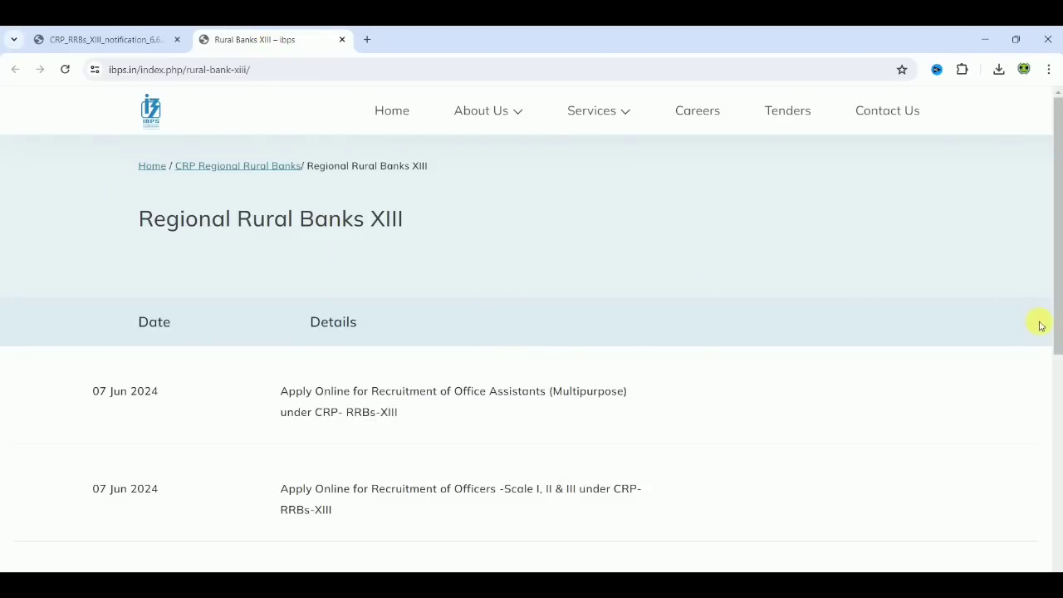
left_click_drag(1054, 332, 1056, 403)
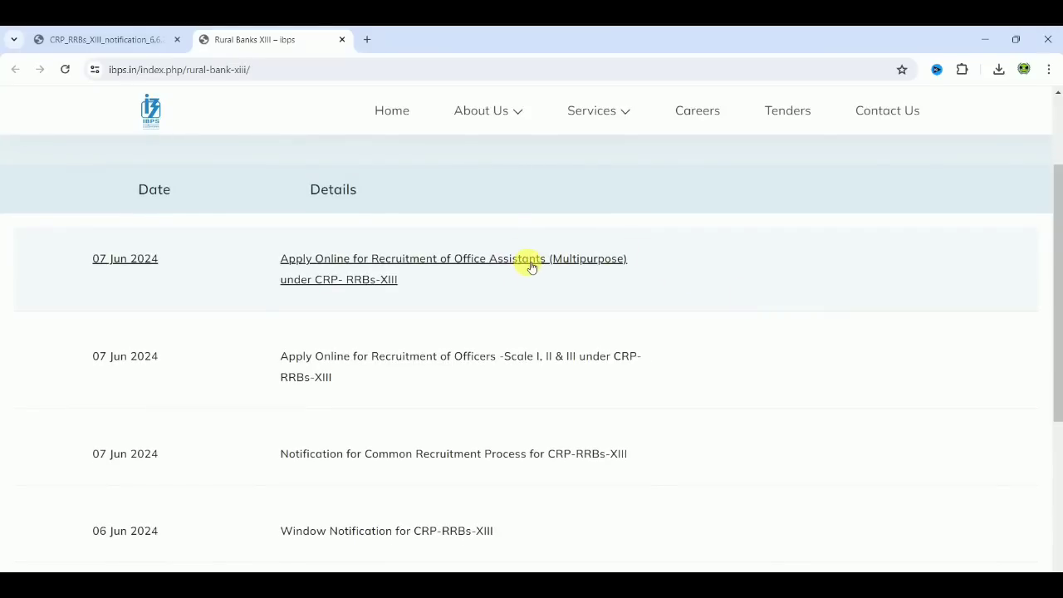
left_click(446, 358)
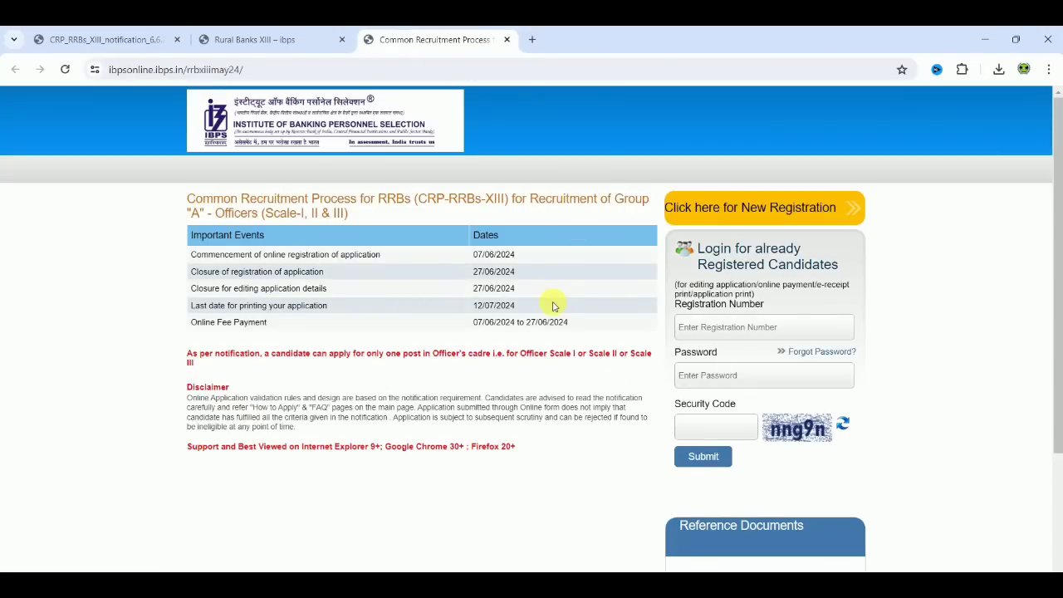
left_click(507, 39)
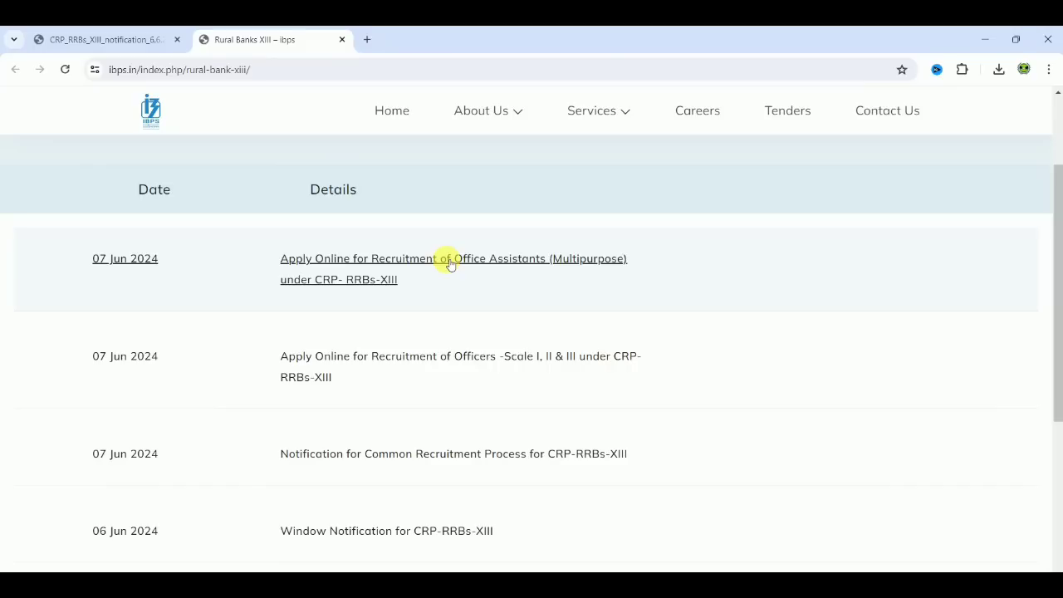
Open the Office Assistants (Multipurpose) application under CRP-RRBs-XIII and start a new registration.
left_click(404, 268)
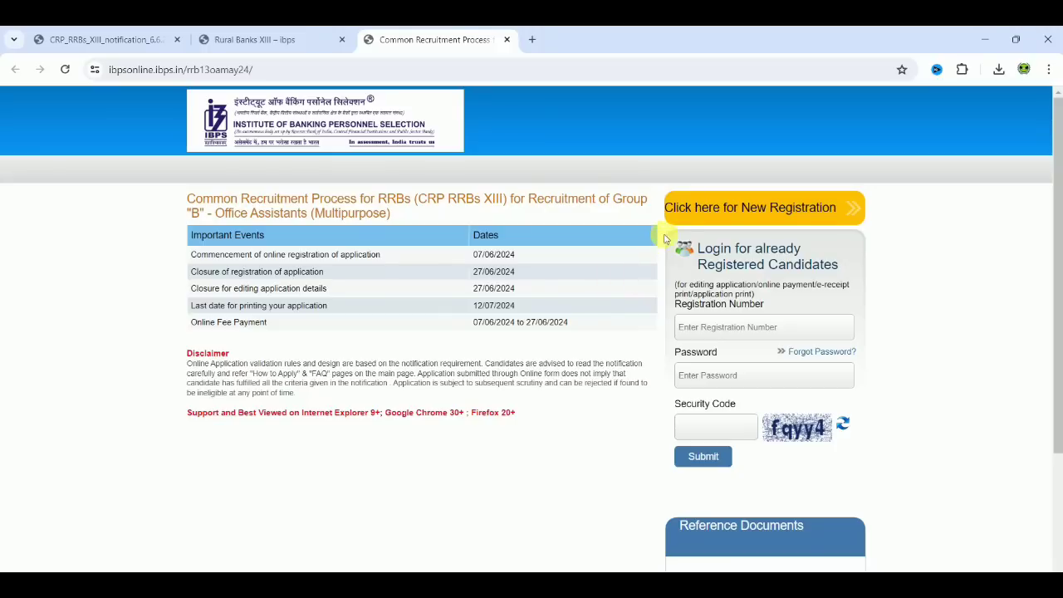
left_click(776, 213)
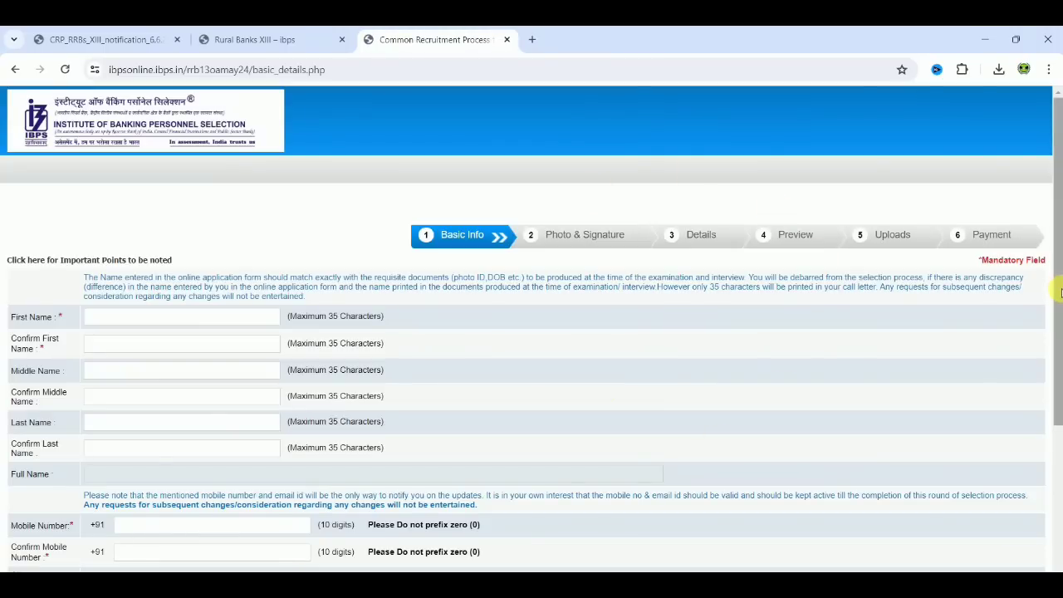
Enter and confirm the candidate's first name and last name in the basic information form.
left_click_drag(1059, 298, 1057, 400)
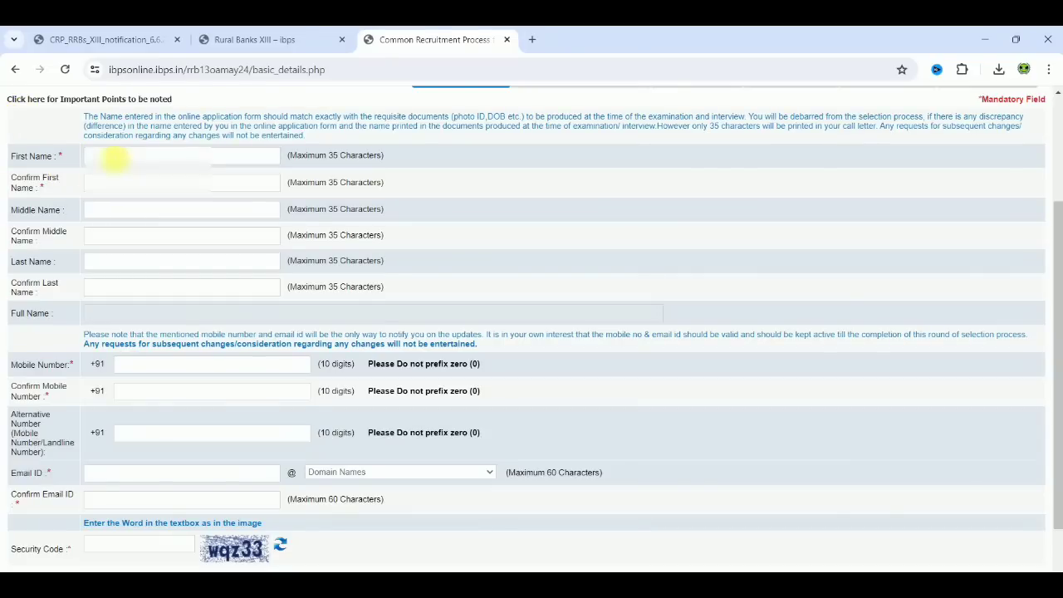
type("??????")
left_click(108, 189)
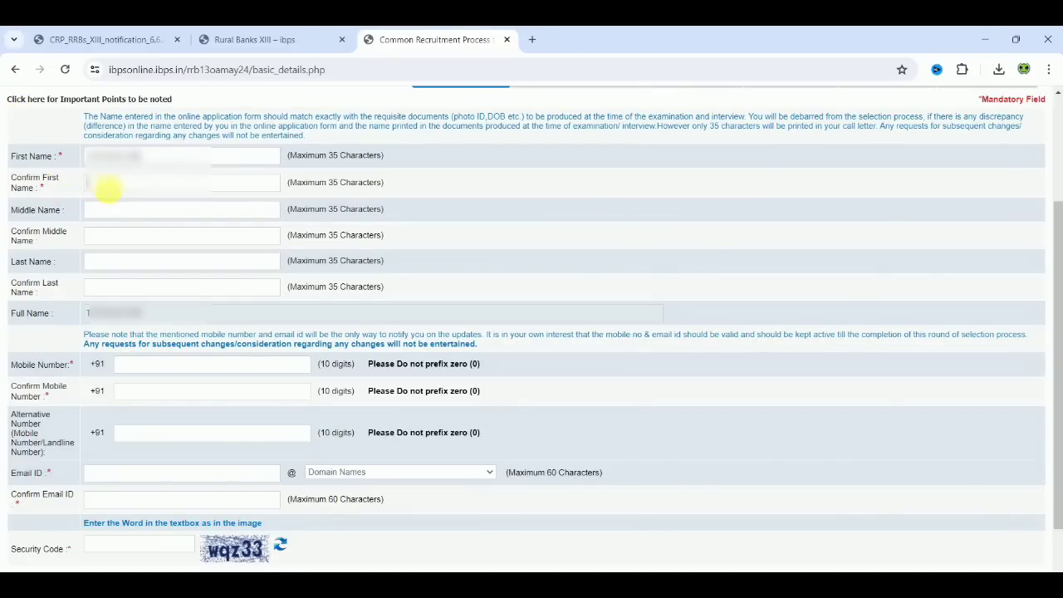
type("T????????")
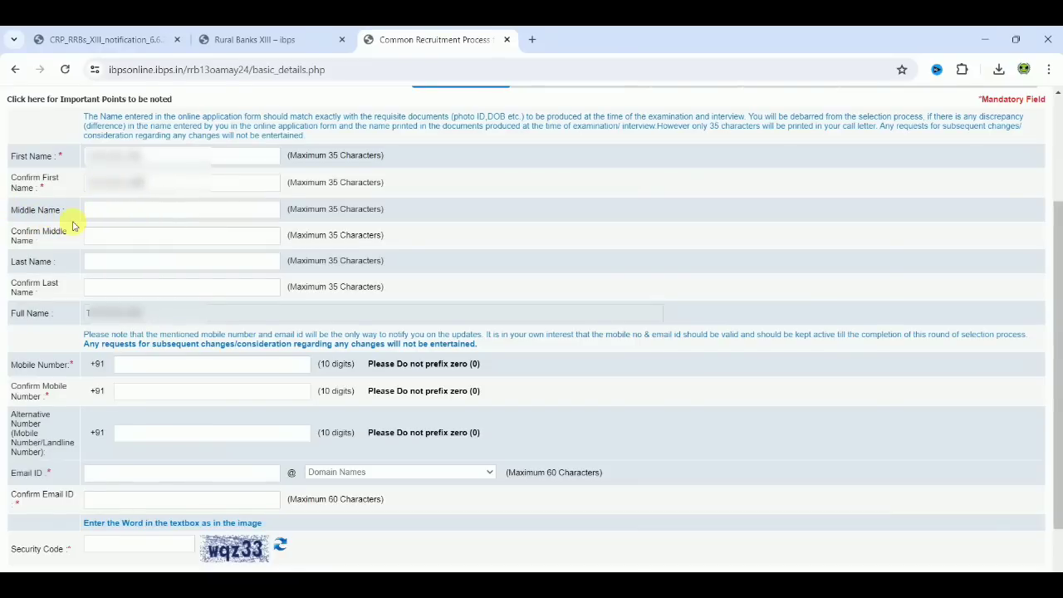
left_click(110, 263)
type("R")
left_click(120, 294)
type("R")
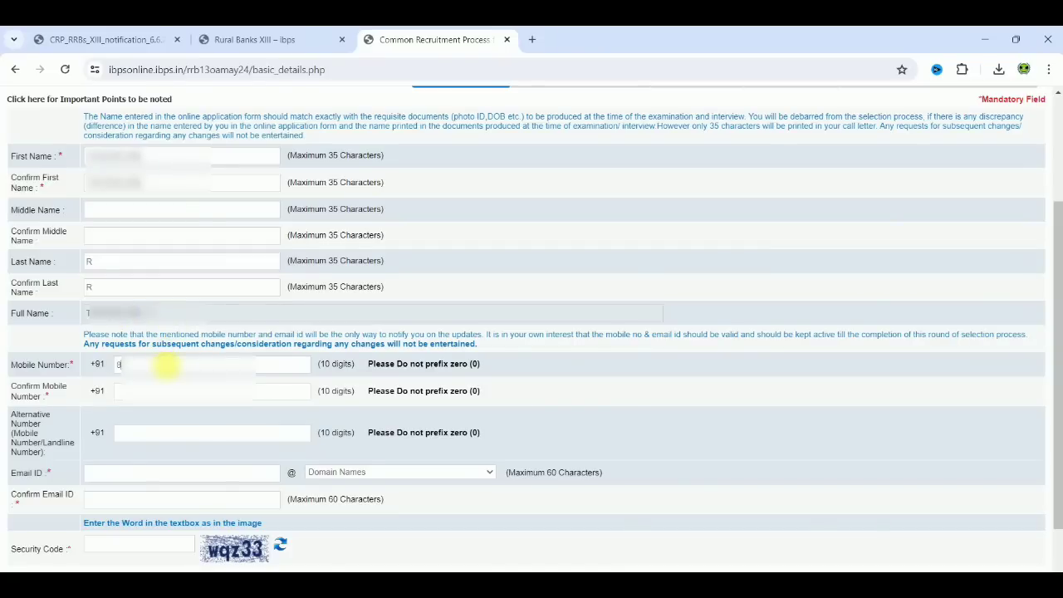
type("8")
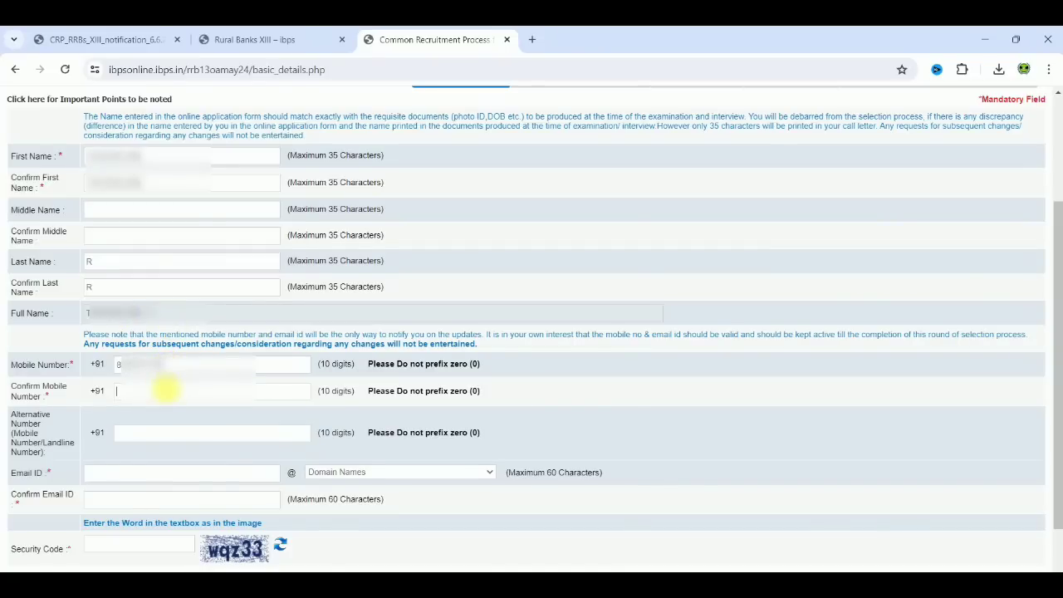
type("8?????")
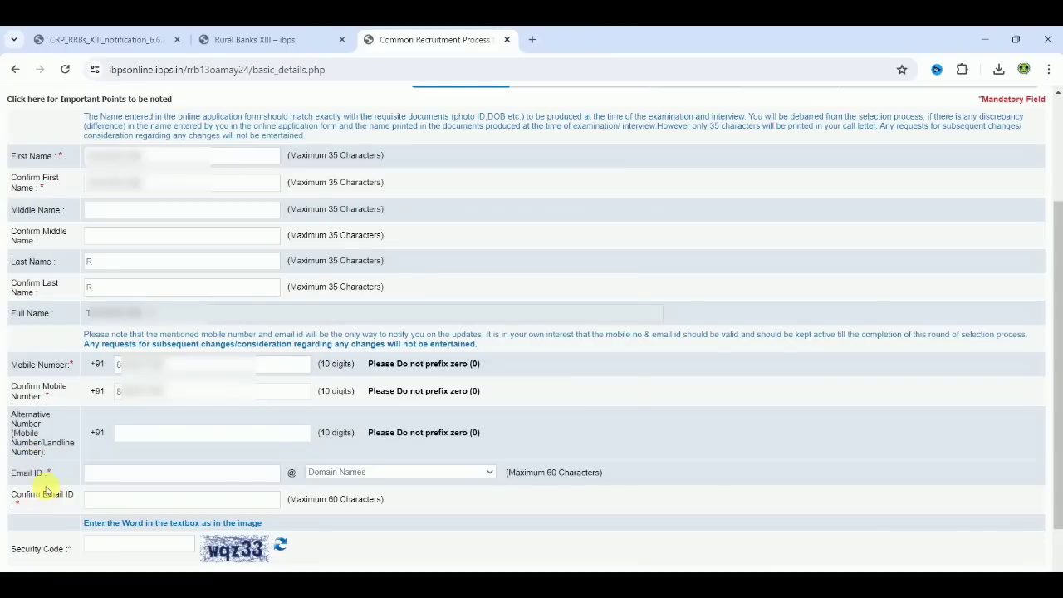
Fill in the candidate's email ID with the gmail.com domain and confirm the full email address.
left_click(98, 475)
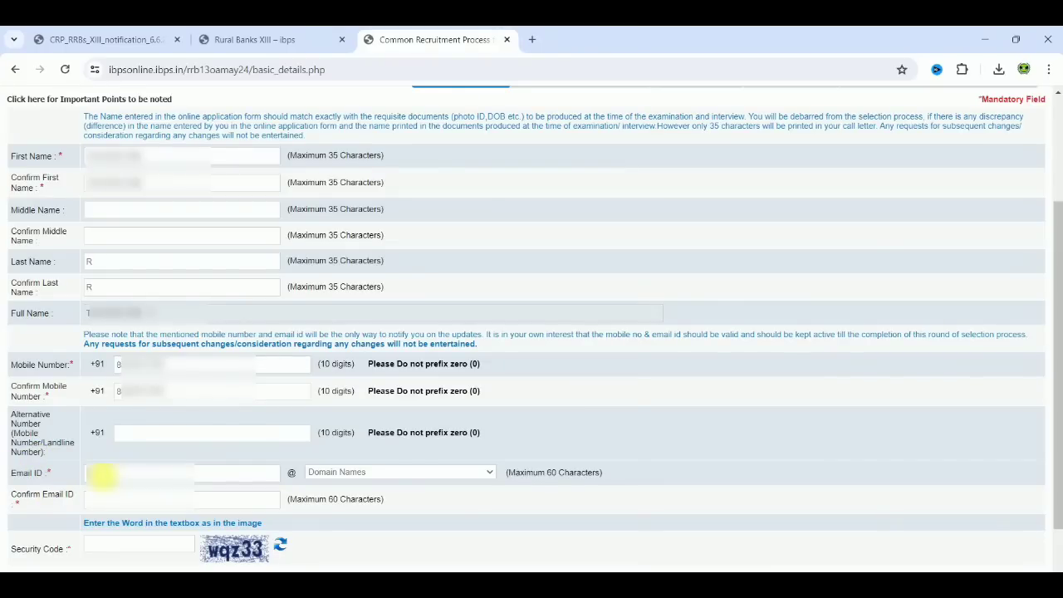
type("*******")
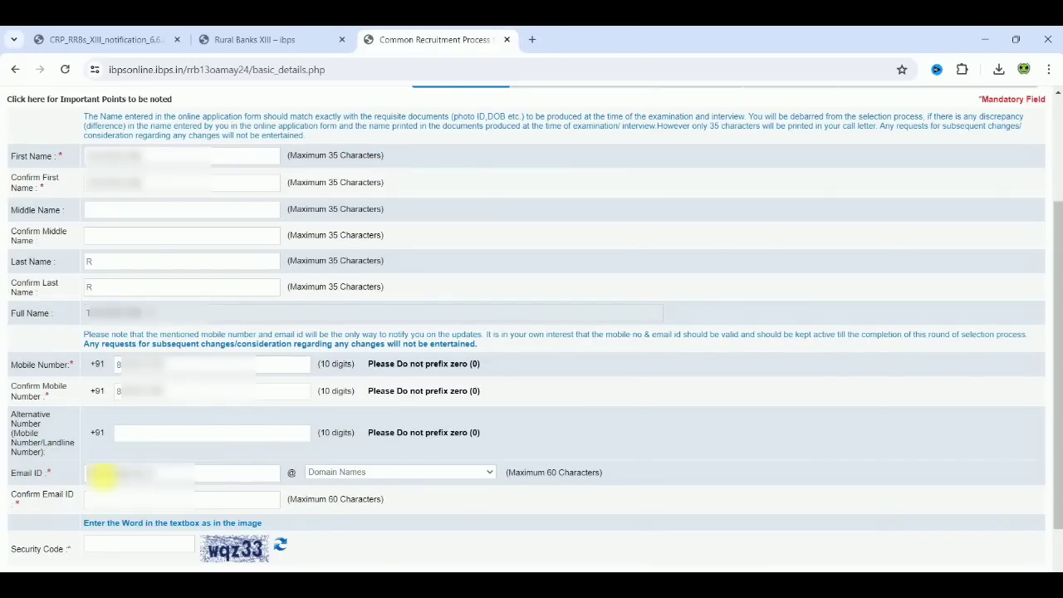
key("BackSpace")
key("BackSpace")
key("BackSpace")
key("BackSpace")
left_click(398, 472)
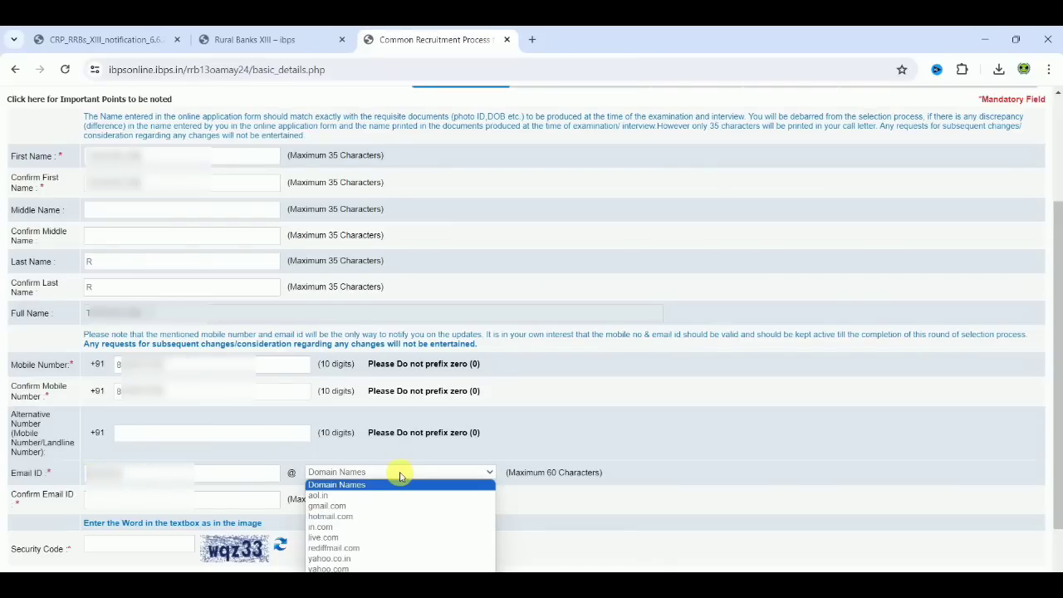
left_click(341, 506)
left_click(166, 499)
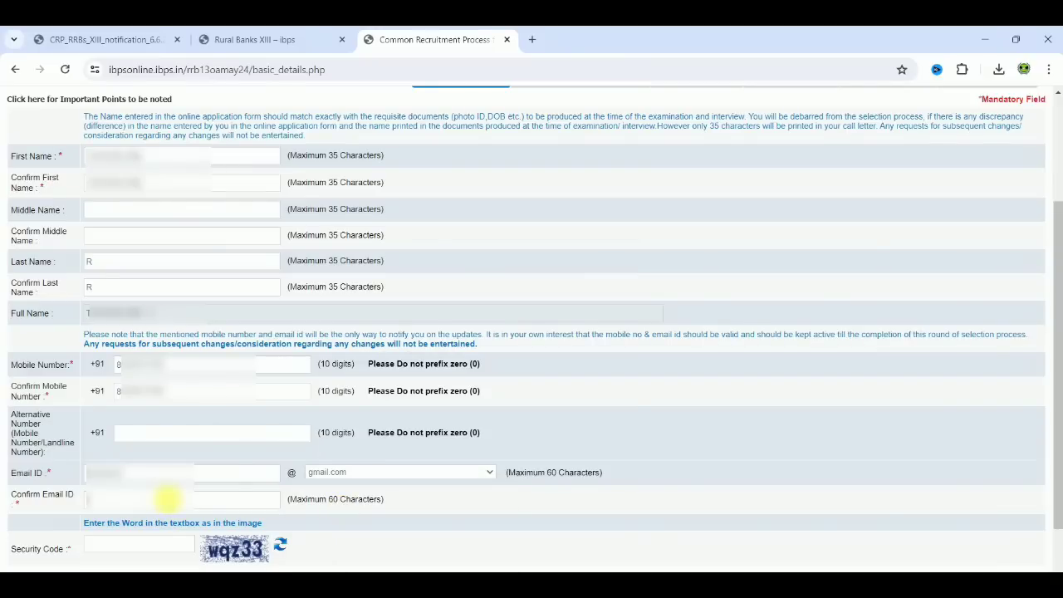
type("??????????????")
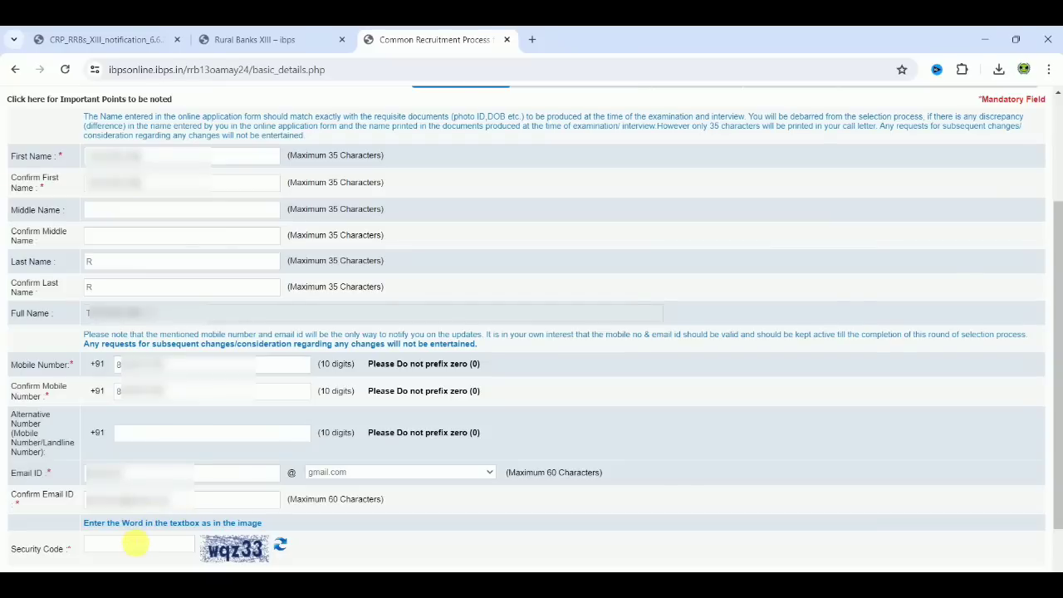
type("wqz33")
Enter the security code from the image, save the basic information and confirm that the details are correct.
scroll(522, 460, "down", 2)
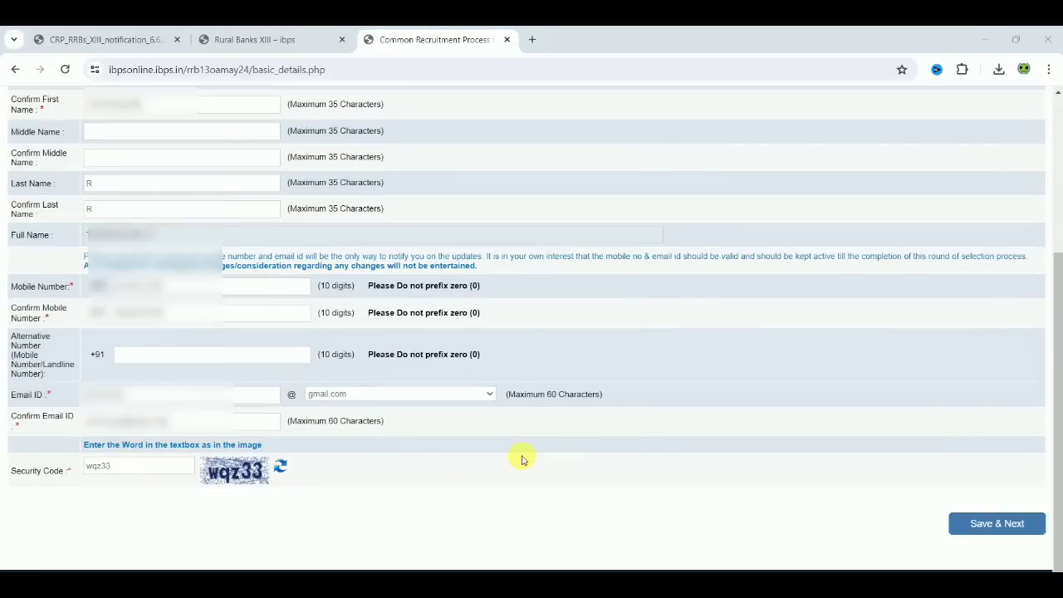
left_click(1006, 529)
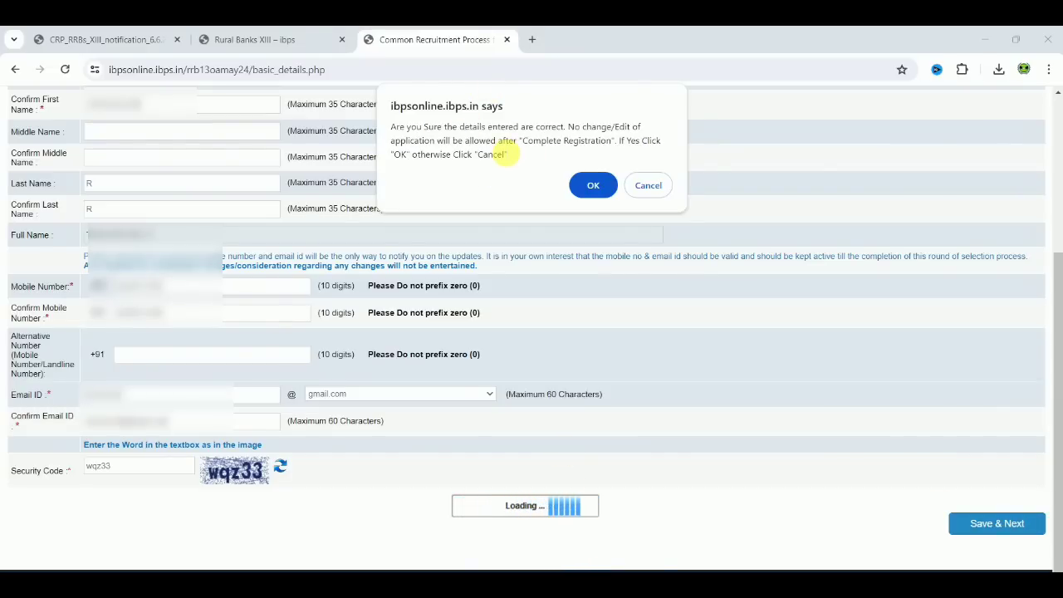
left_click(600, 182)
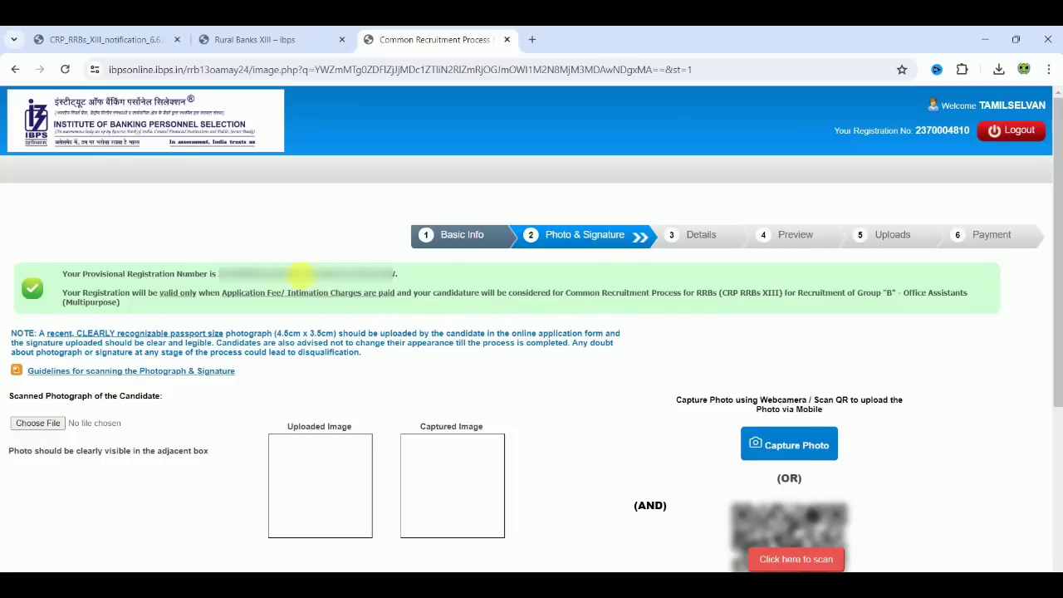
Open the photograph and signature scanning guidelines, examine the file size and photo capture requirements, and return to the application form.
scroll(673, 551, "down", 3)
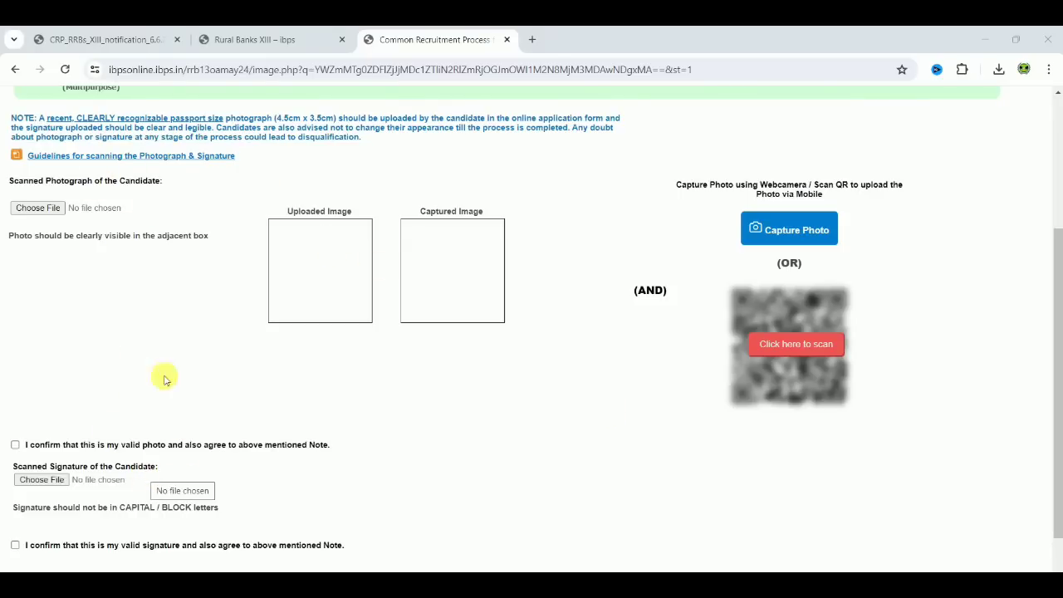
left_click(99, 158)
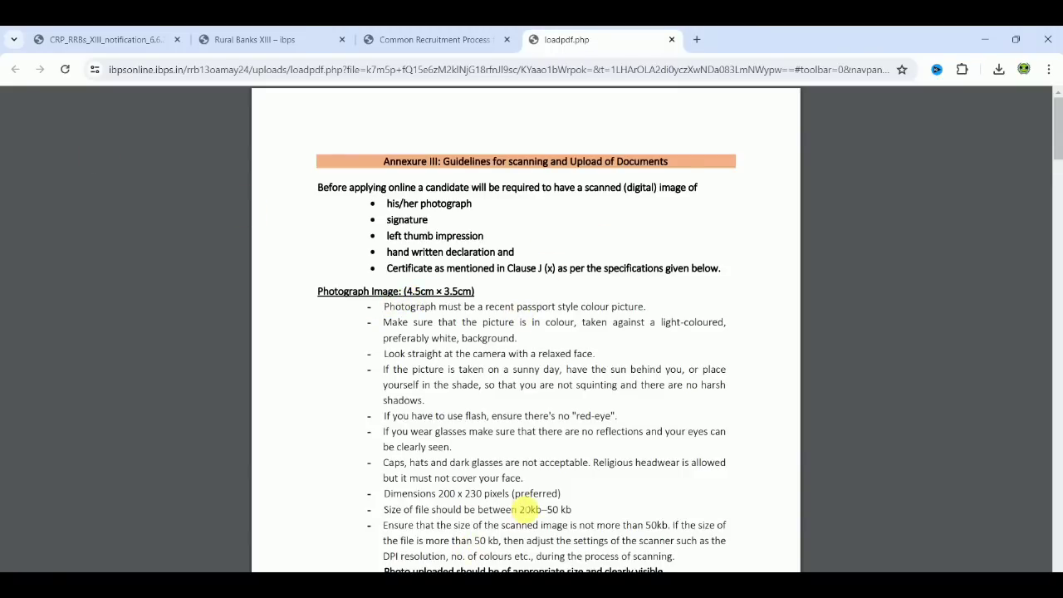
left_click_drag(520, 510, 573, 509)
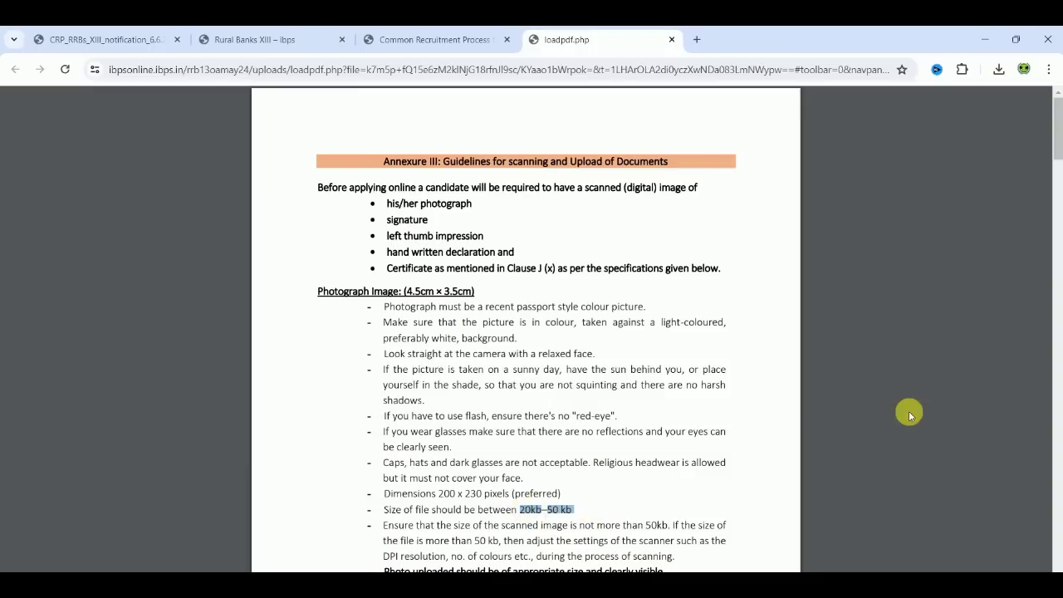
left_click(908, 412)
scroll(909, 413, "down", 4)
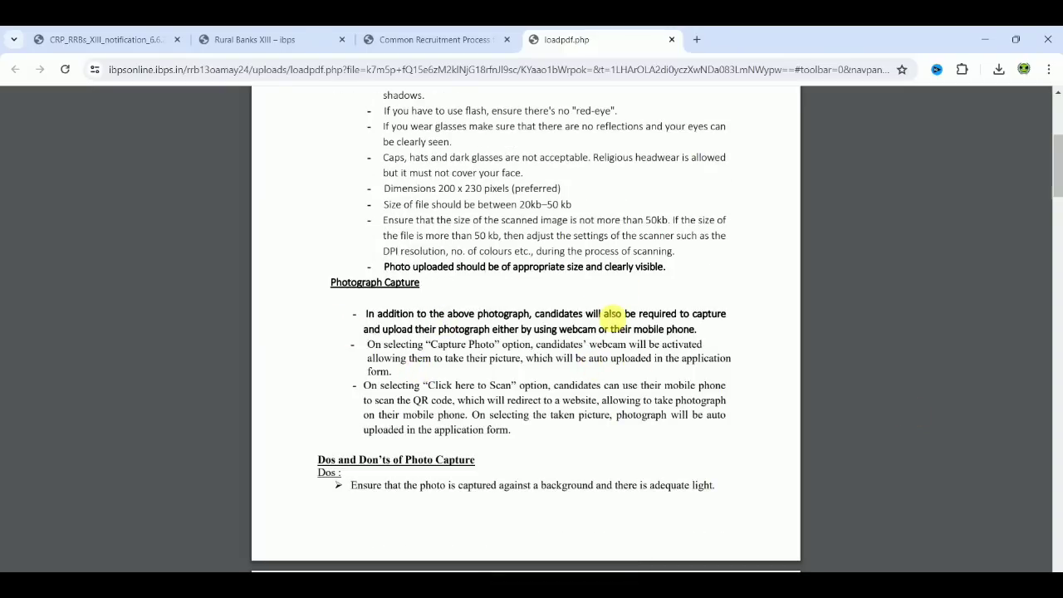
scroll(612, 313, "down", 5)
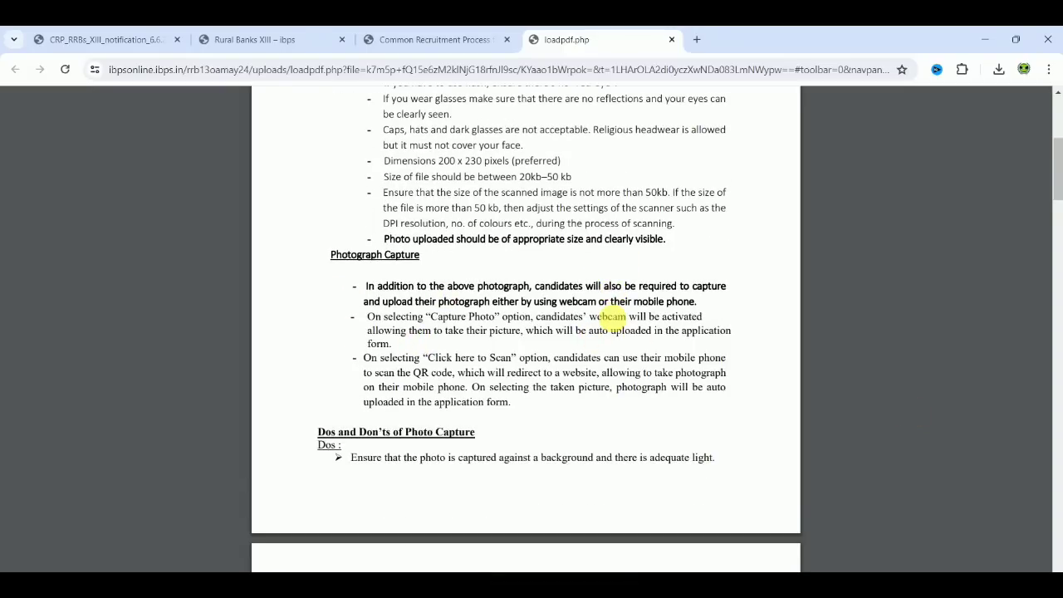
scroll(612, 316, "down", 2)
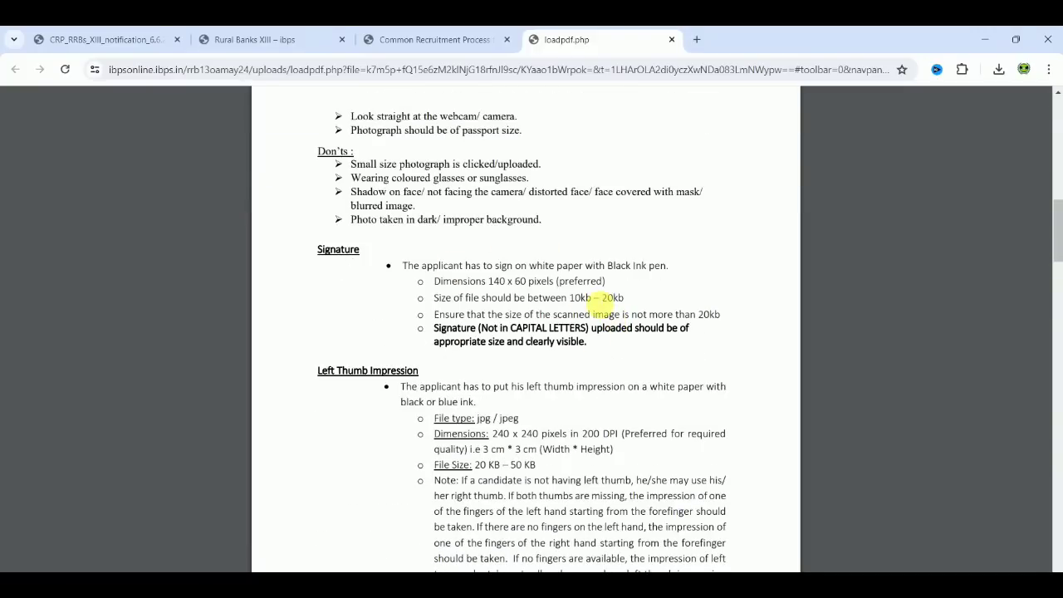
left_click(428, 37)
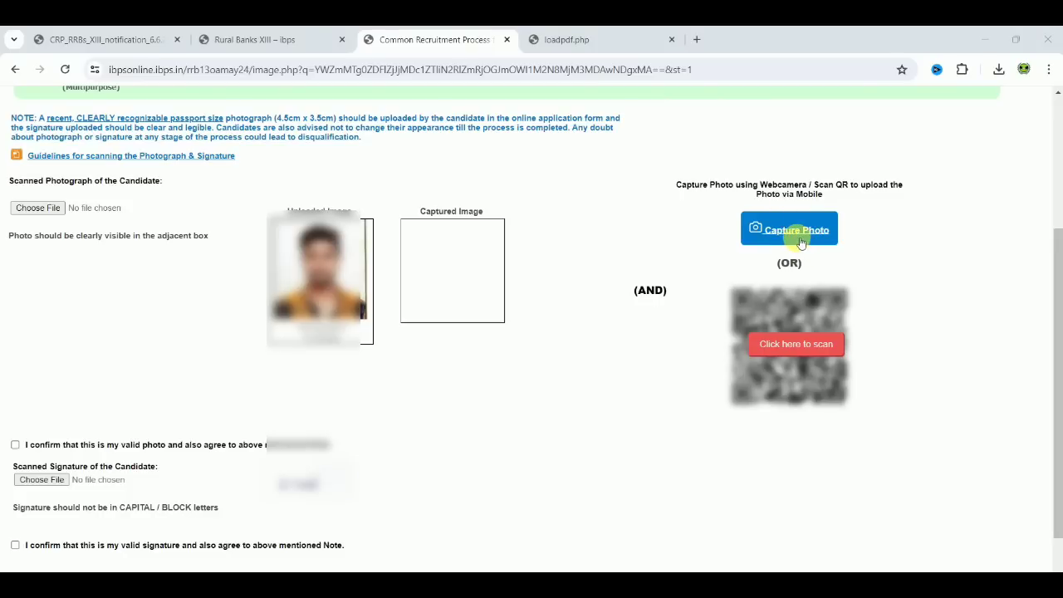
Reveal the QR code for mobile upload, allow camera access, and capture and save the candidate's photo with the webcam.
left_click(796, 344)
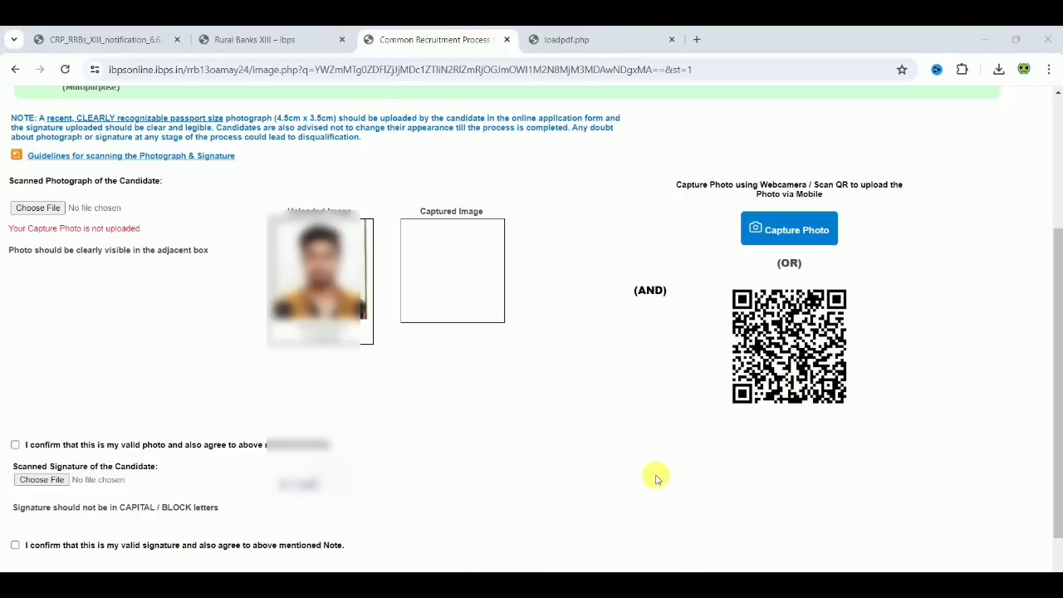
left_click(804, 240)
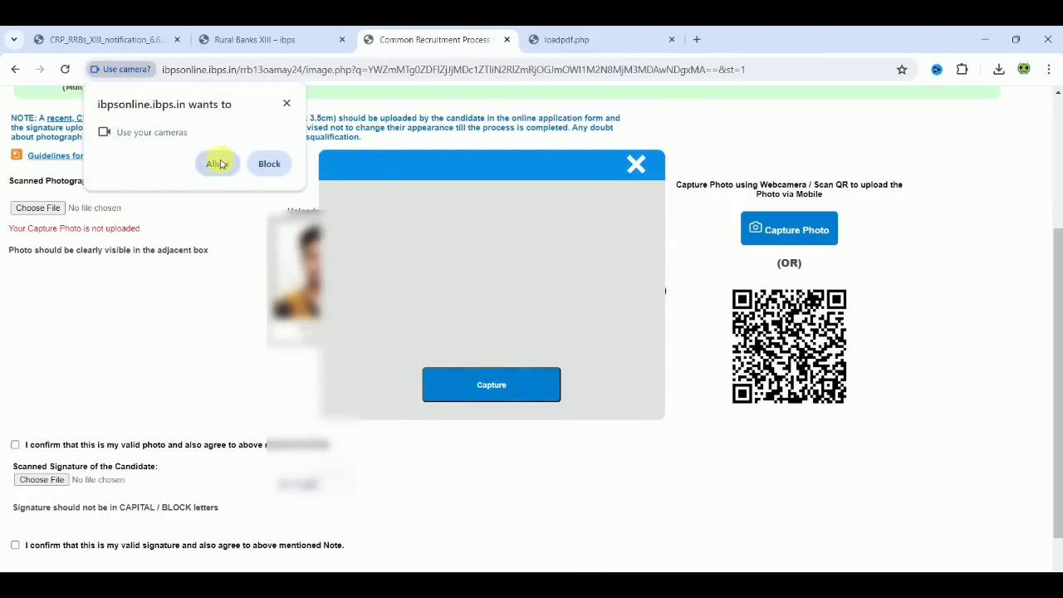
left_click(217, 164)
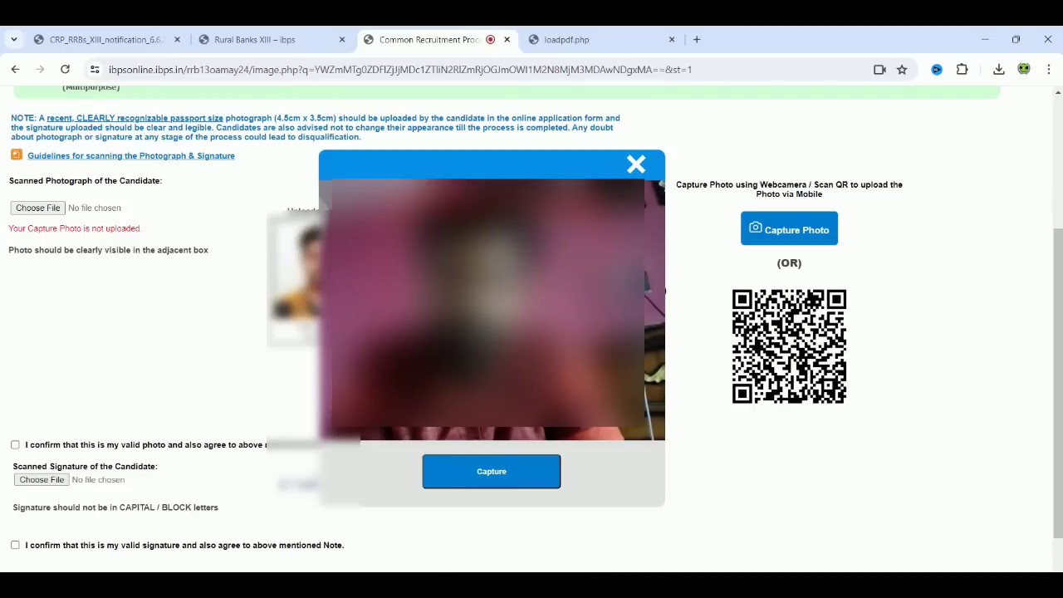
left_click(552, 475)
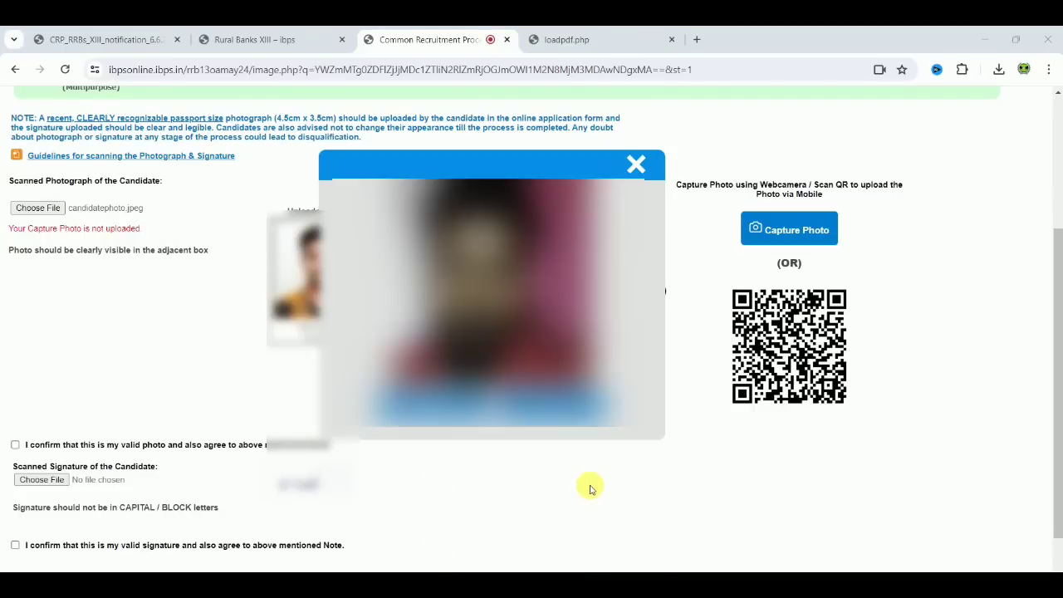
left_click(552, 408)
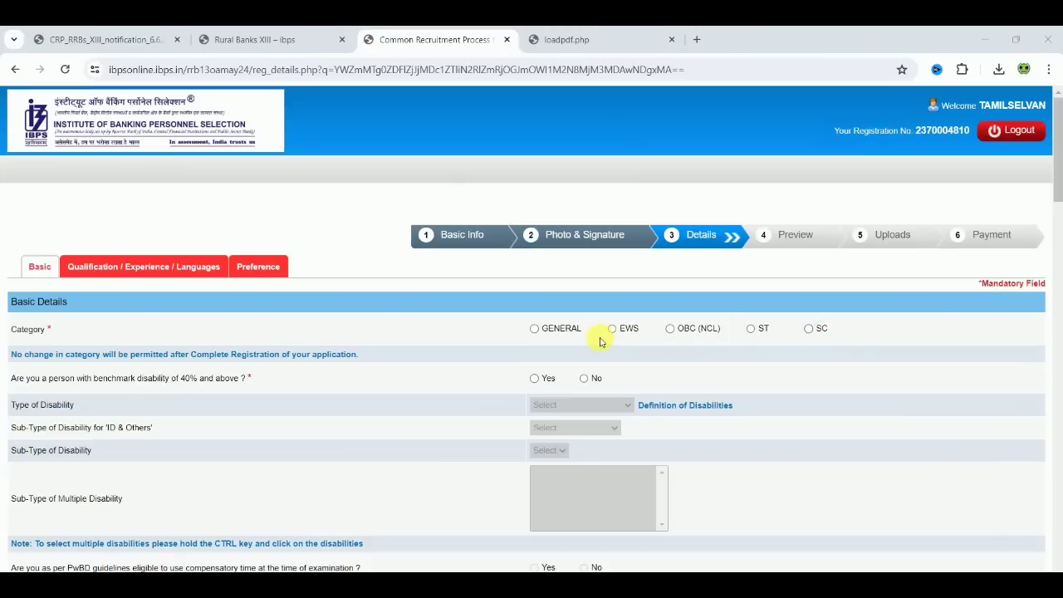
Set the category to OBC (NCL) and answer Yes to the benchmark disability of 40% and above question, accepting the notices.
left_click(670, 331)
left_click(651, 276)
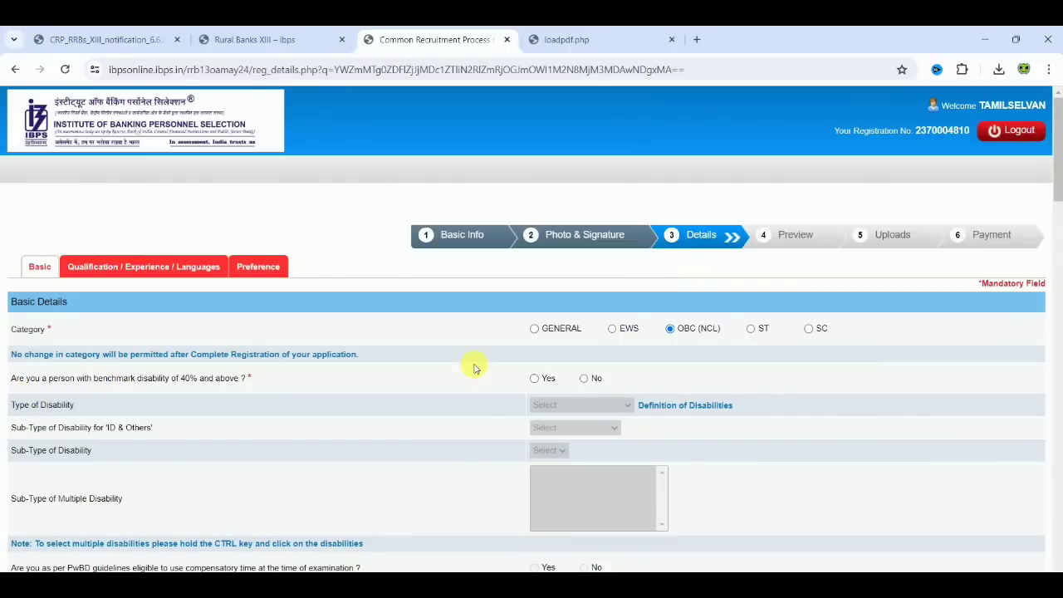
left_click(535, 379)
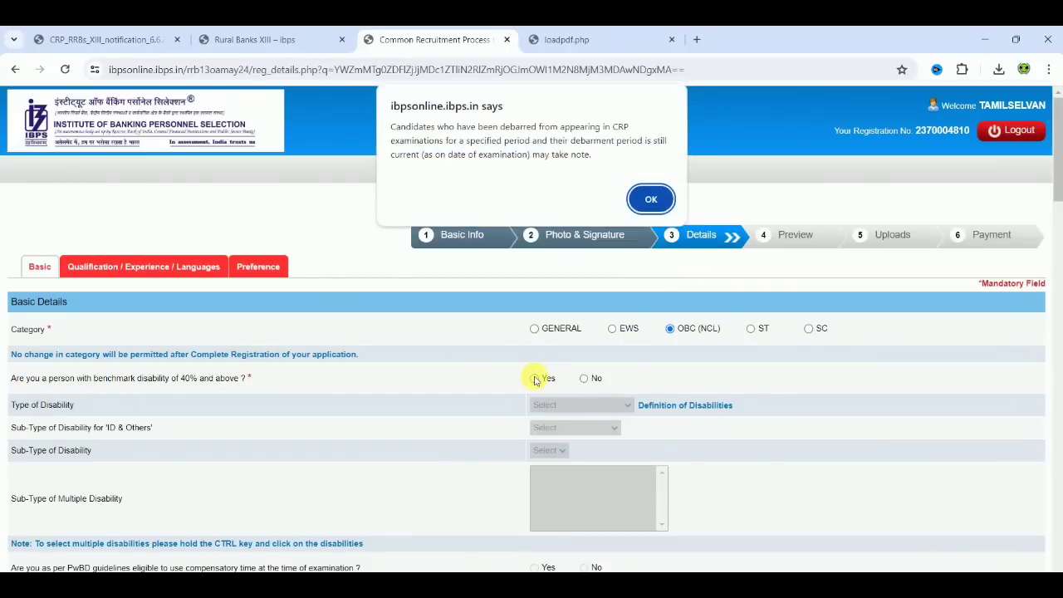
left_click(655, 198)
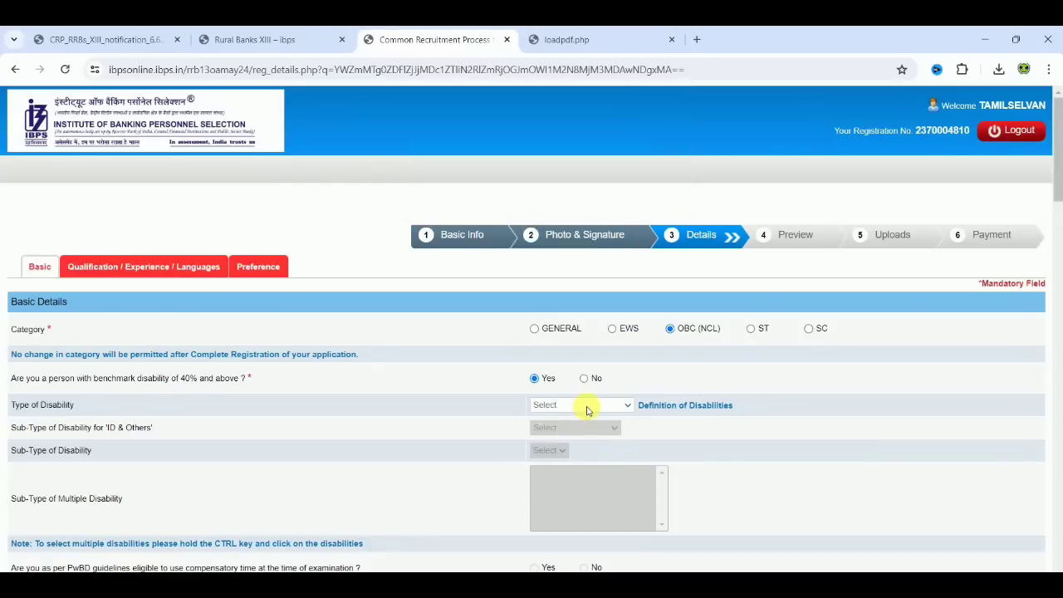
View the Type of Disability options and change the benchmark disability of 40% and above answer to No.
left_click(587, 406)
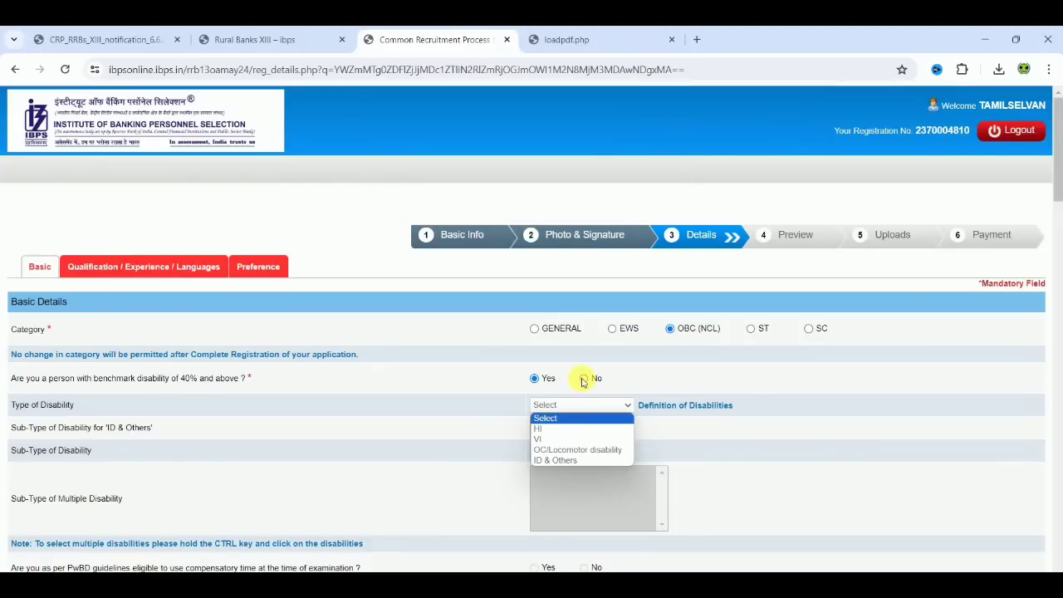
left_click(584, 378)
left_click(584, 378)
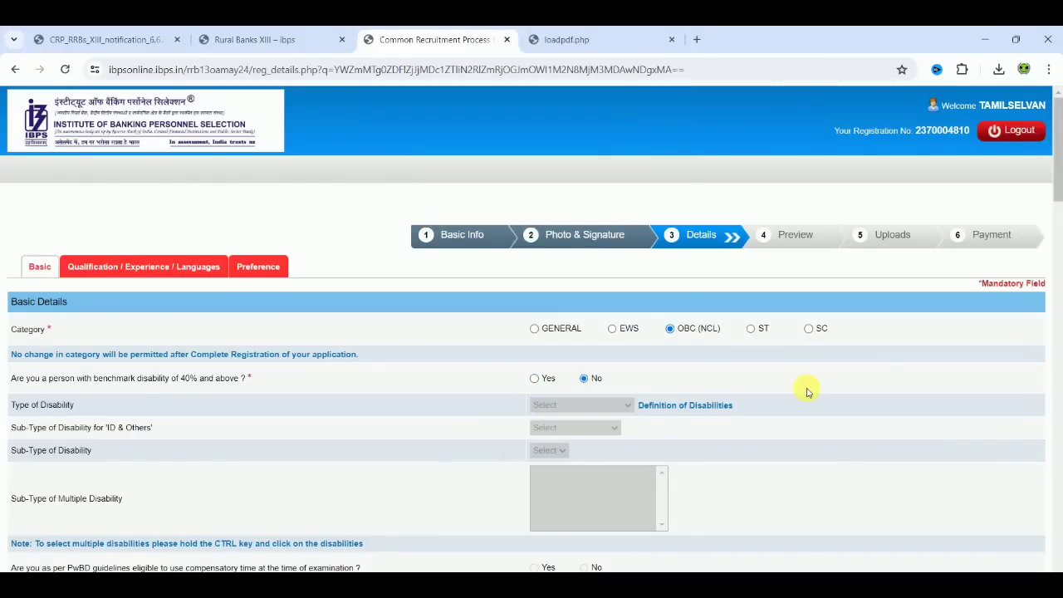
Try Yes for the specified disability with difficulty in writing question, accept the notice, and change the answer to No.
scroll(806, 390, "down", 3)
scroll(807, 391, "down", 2)
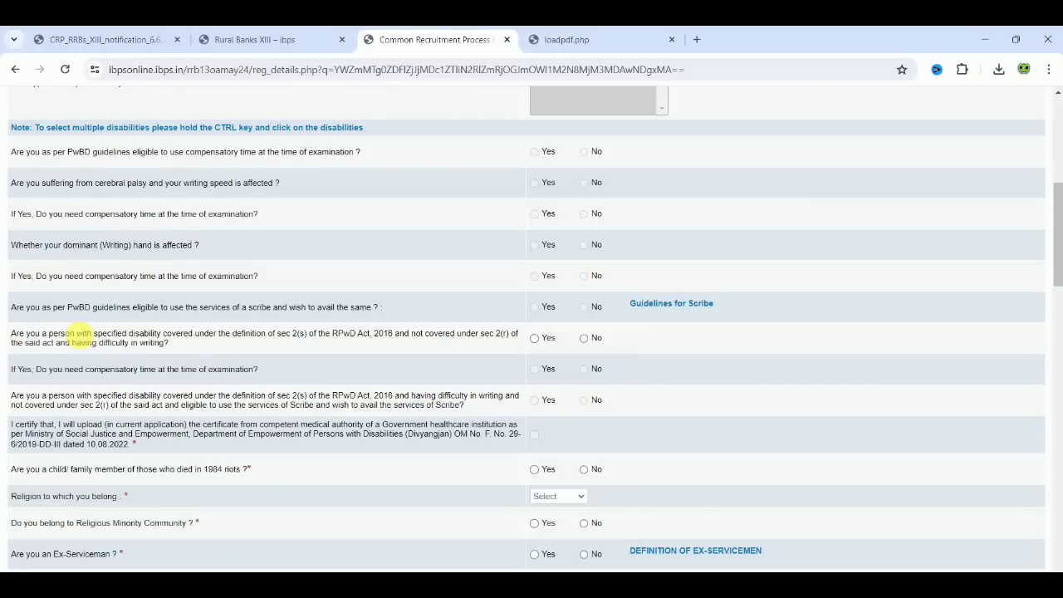
left_click(534, 338)
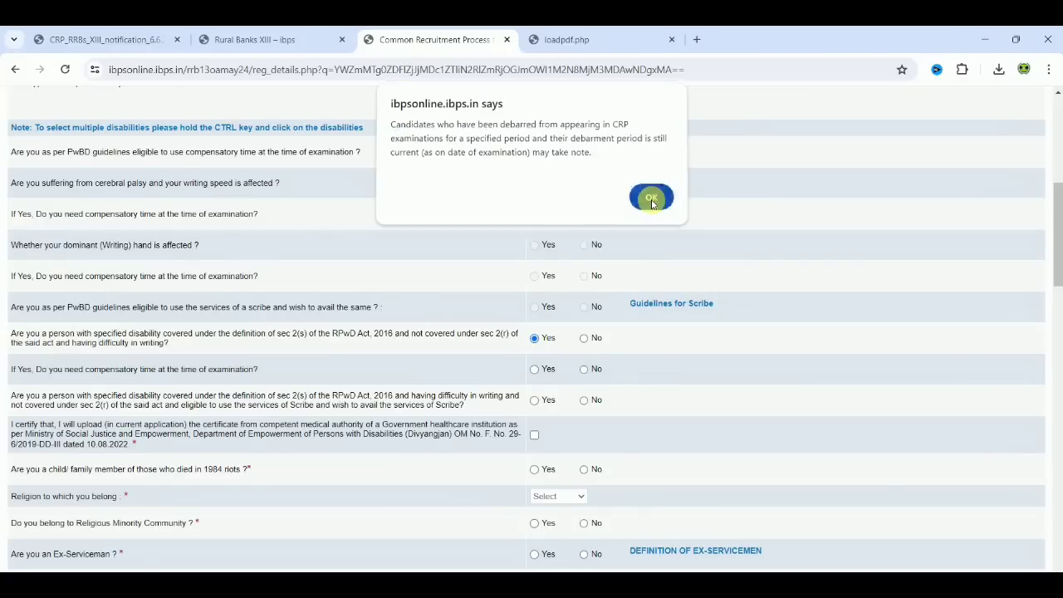
left_click(651, 201)
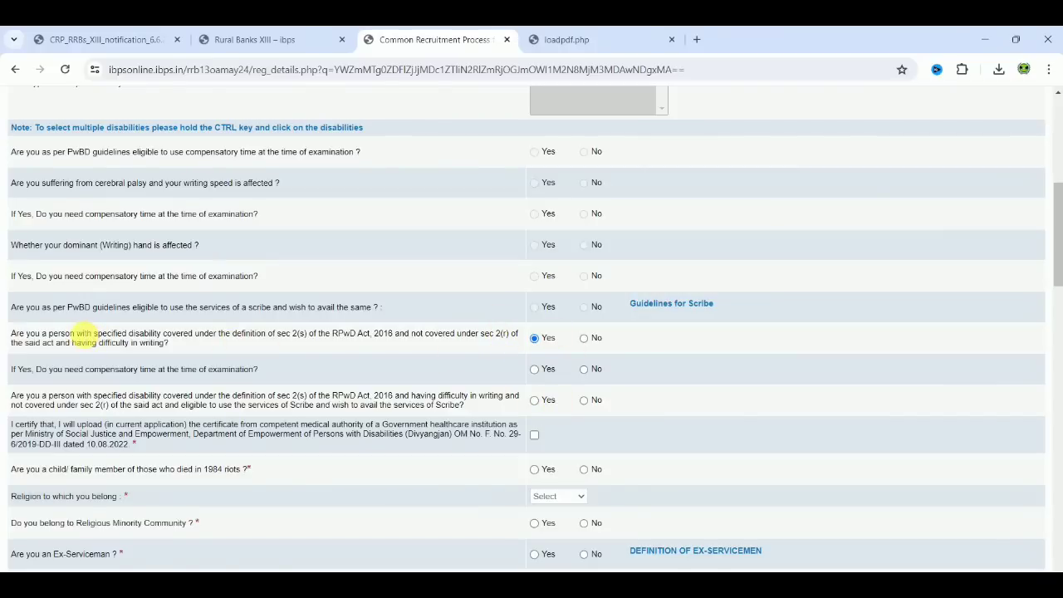
left_click(584, 338)
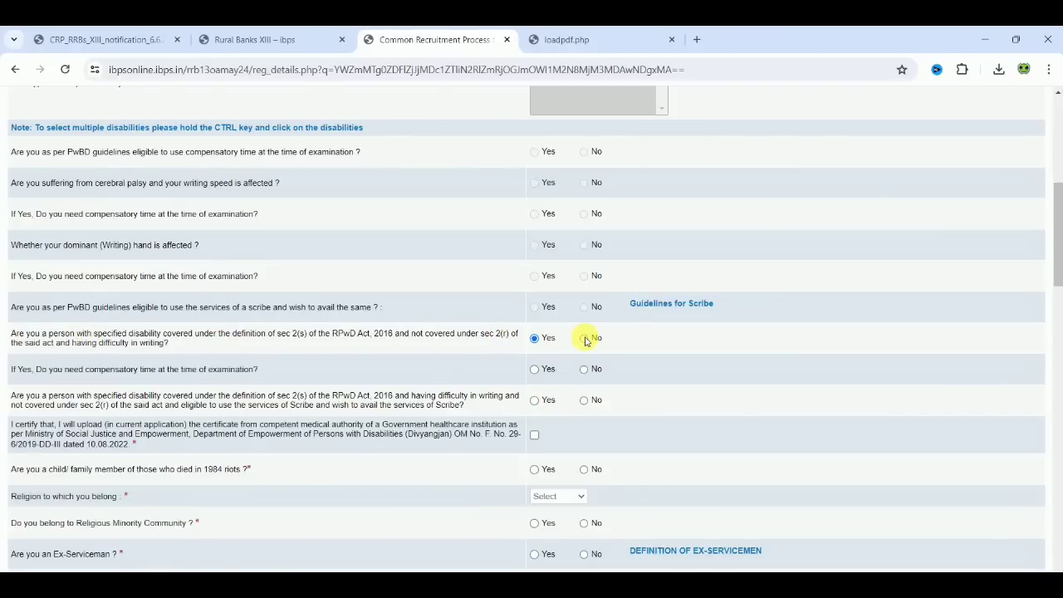
Answer No to the 1984 riots family member question and set the religion to Hindu.
scroll(690, 388, "down", 3)
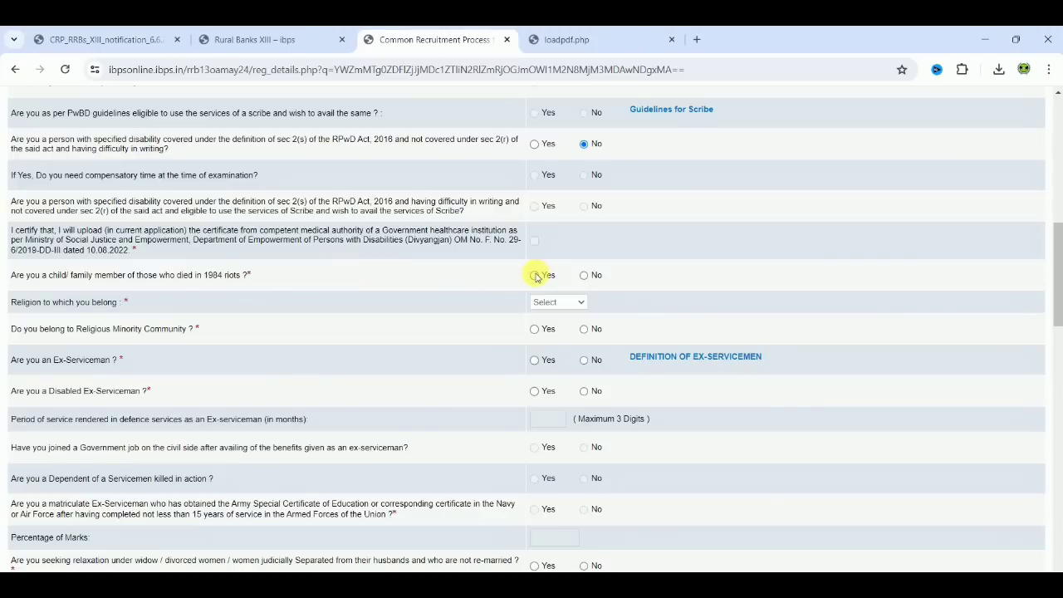
left_click(586, 280)
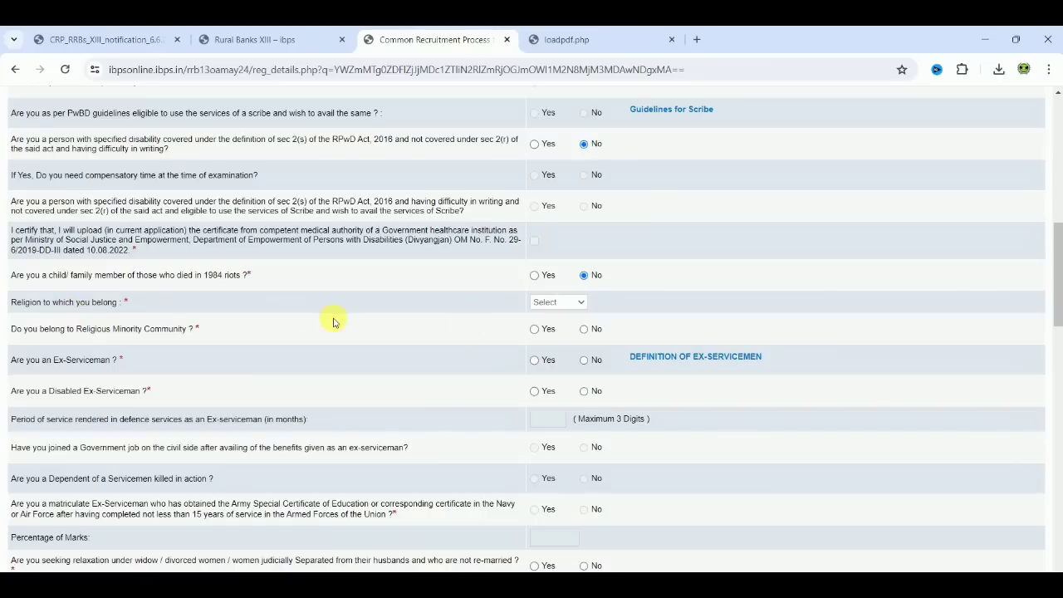
left_click(562, 304)
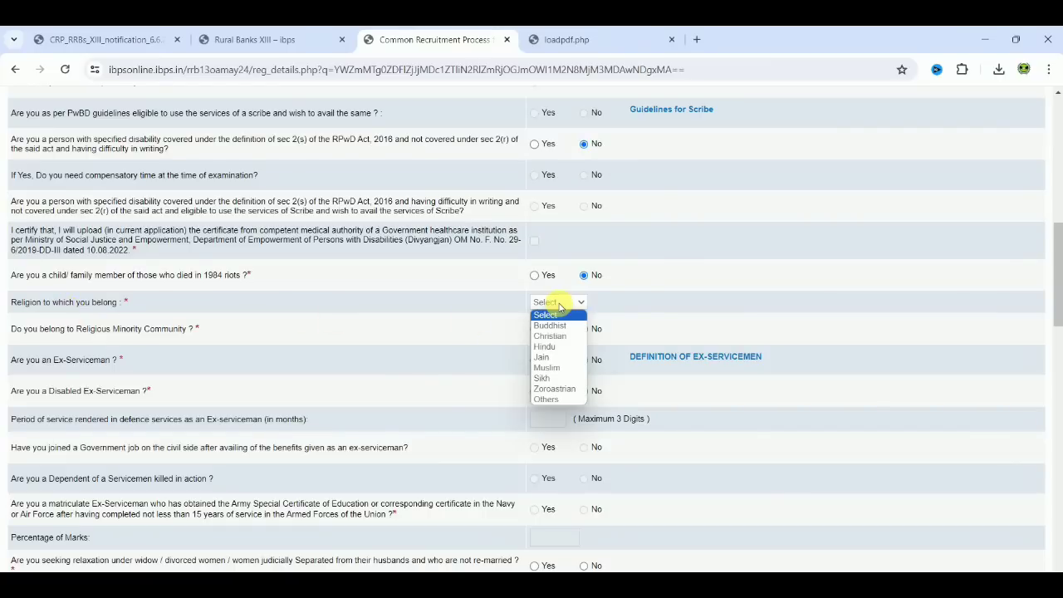
left_click(555, 347)
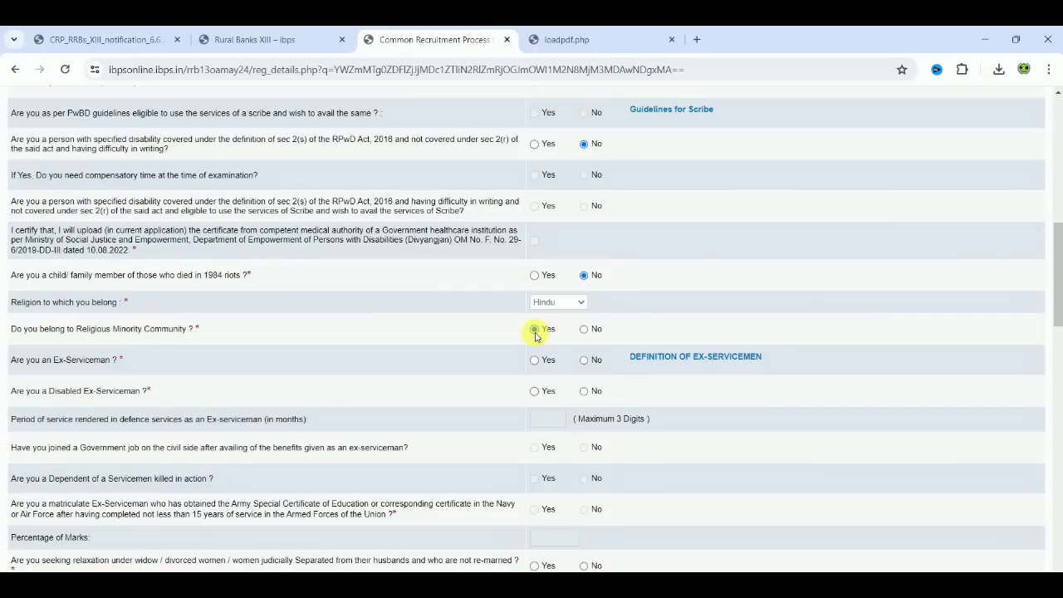
Answer No to the religious minority, ex-serviceman, disabled ex-serviceman and dependent of a serviceman killed in action questions.
left_click(584, 330)
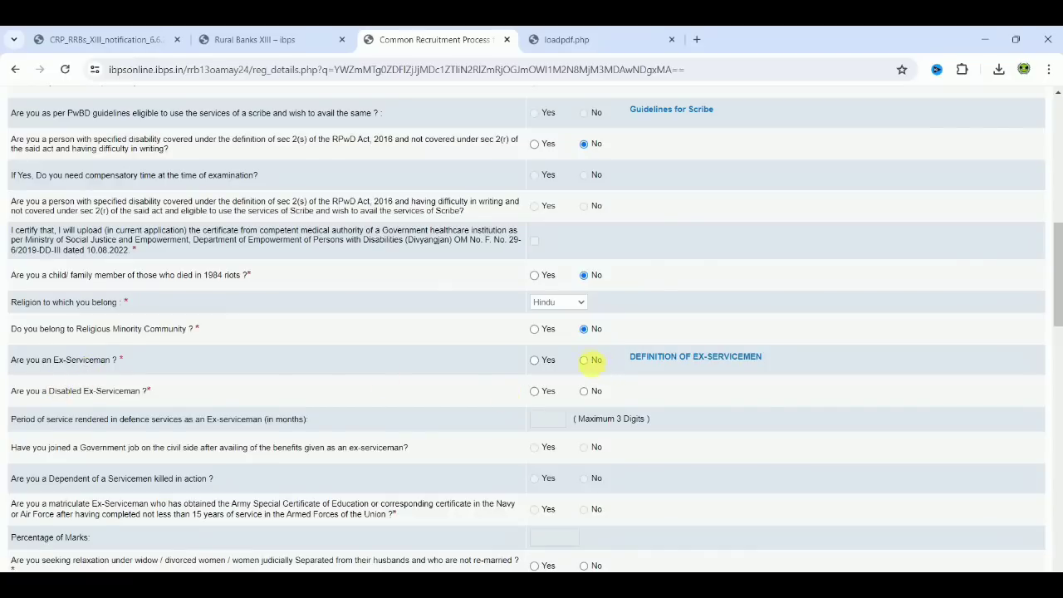
left_click(585, 360)
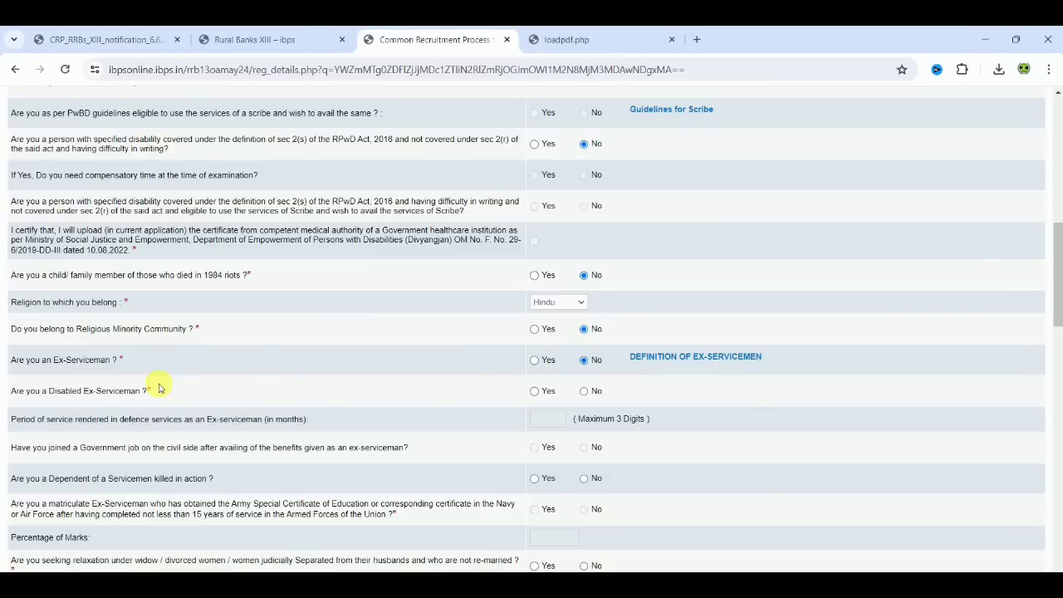
left_click(585, 392)
scroll(781, 444, "down", 2)
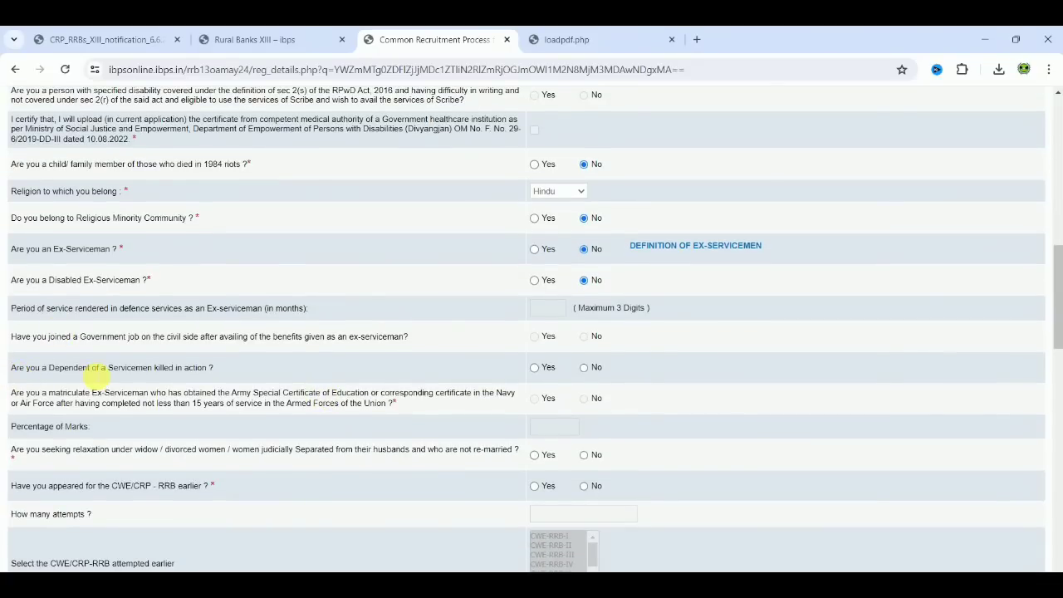
left_click(584, 368)
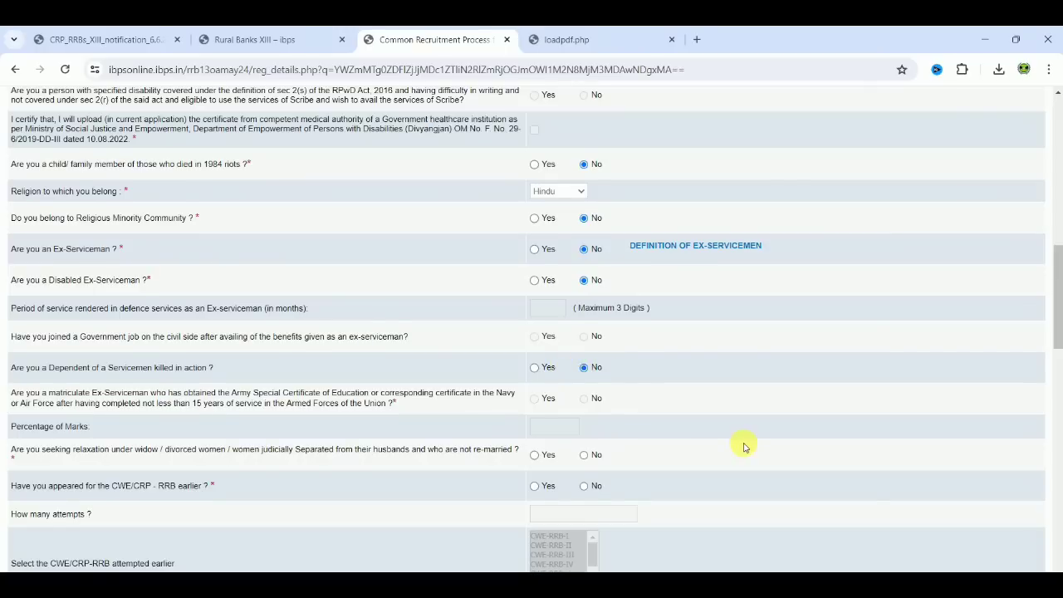
Answer No to the widow/divorced women relaxation, and after checking the attempt options under Yes, answer No to having appeared for CWE/CRP-RRB earlier.
scroll(744, 446, "down", 3)
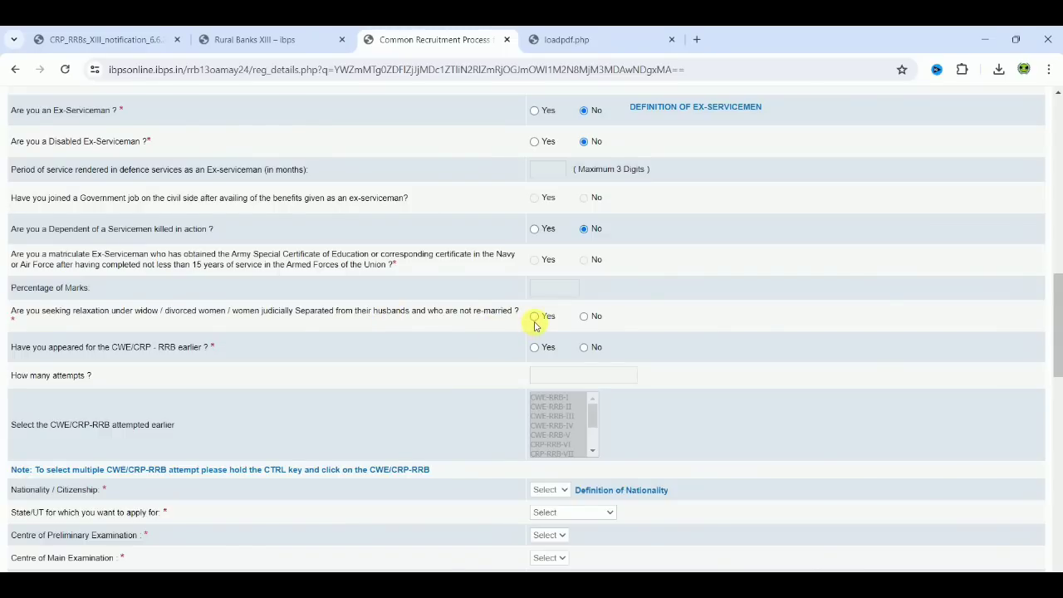
left_click(584, 316)
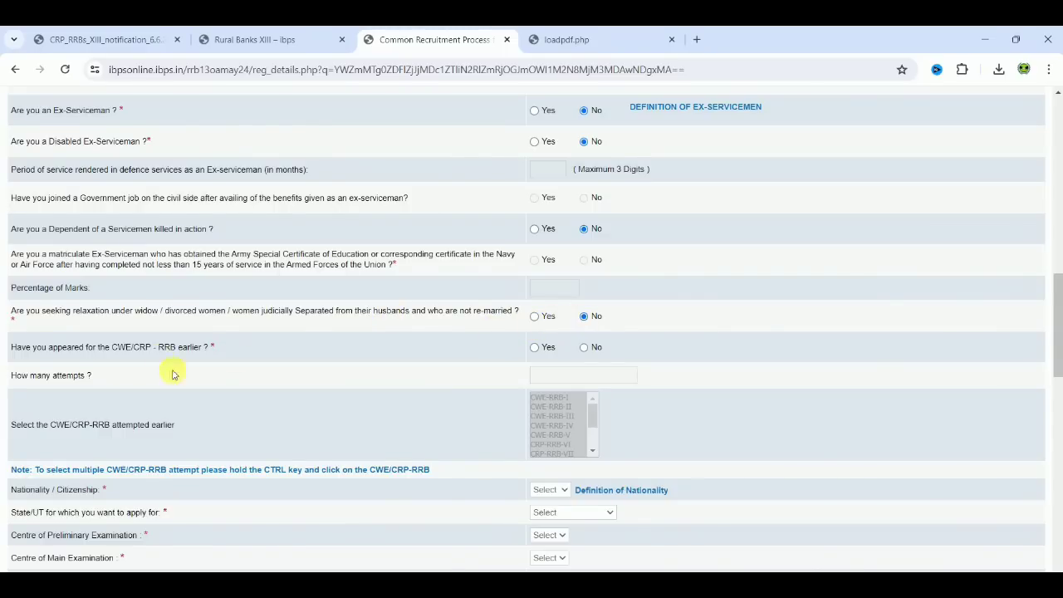
left_click(534, 348)
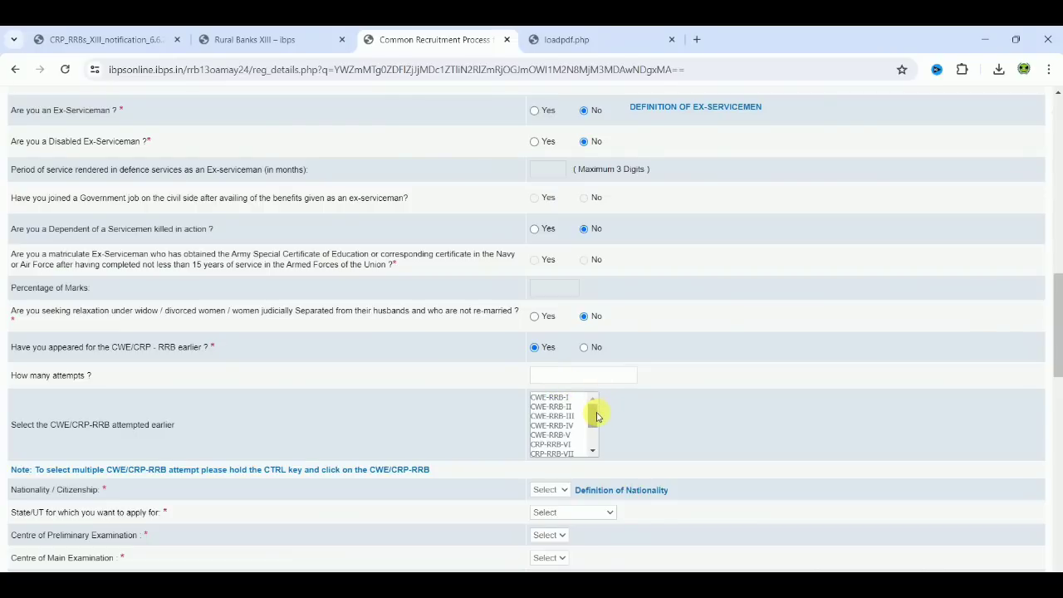
mouse_move(593, 412)
left_mouse_down()
mouse_move(589, 458)
mouse_move(592, 410)
left_mouse_up()
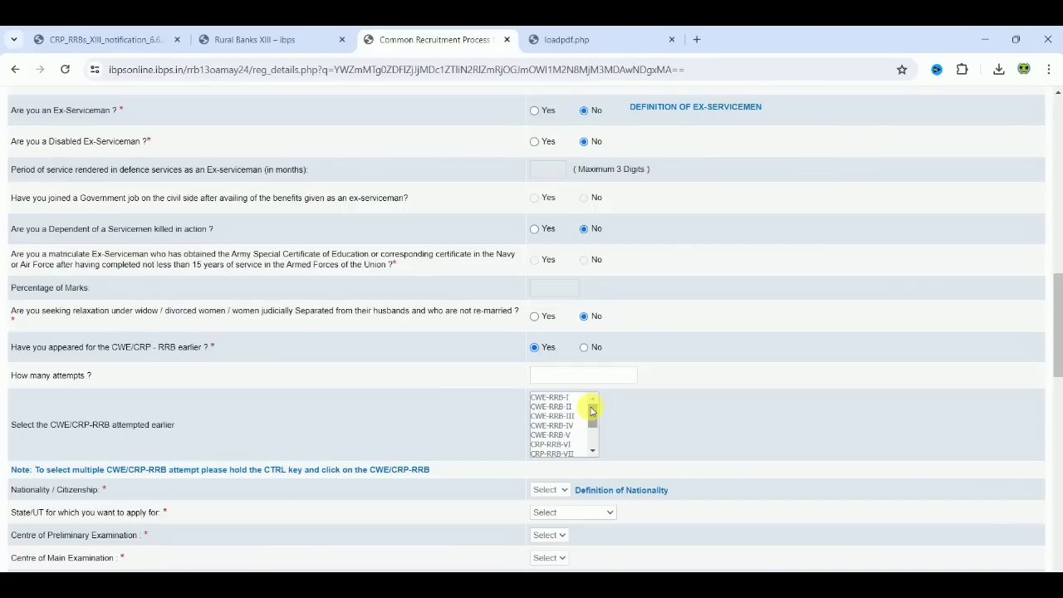
left_click(584, 348)
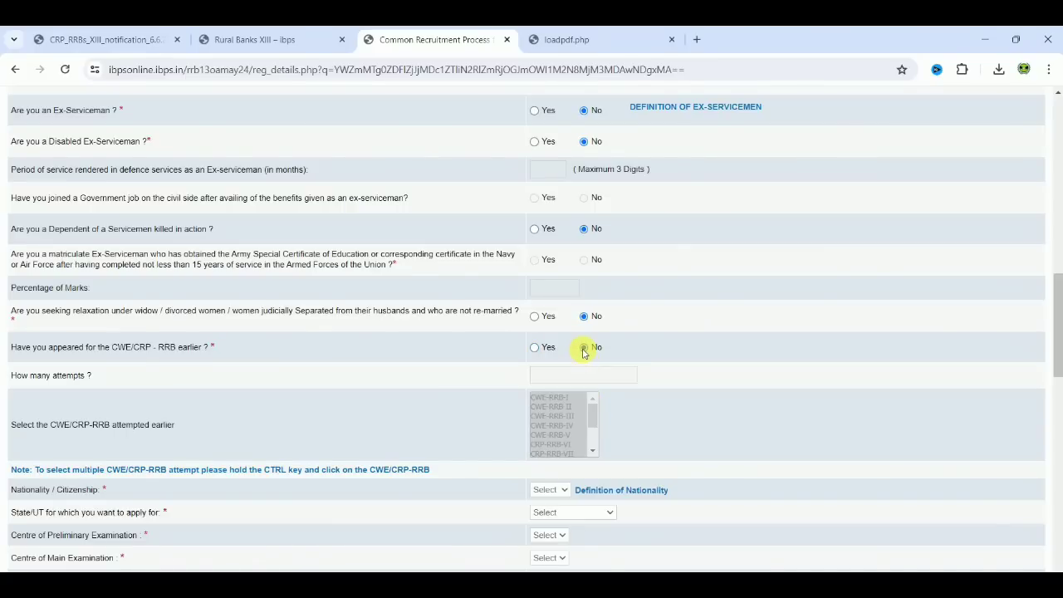
Set the nationality to Indian and the State/UT to apply for to Tamil Nadu.
scroll(769, 393, "down", 3)
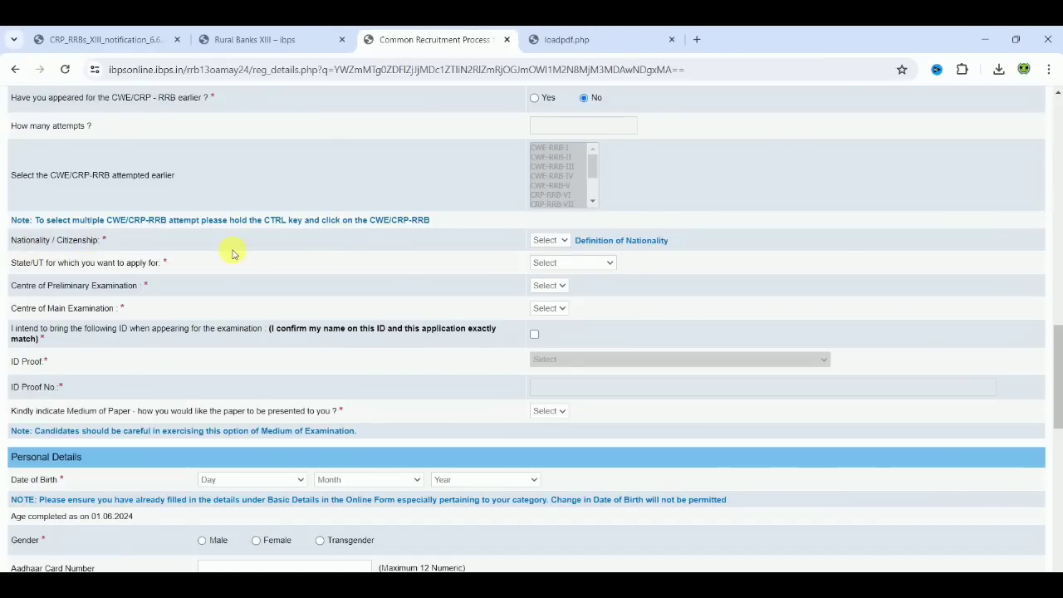
left_click(524, 245)
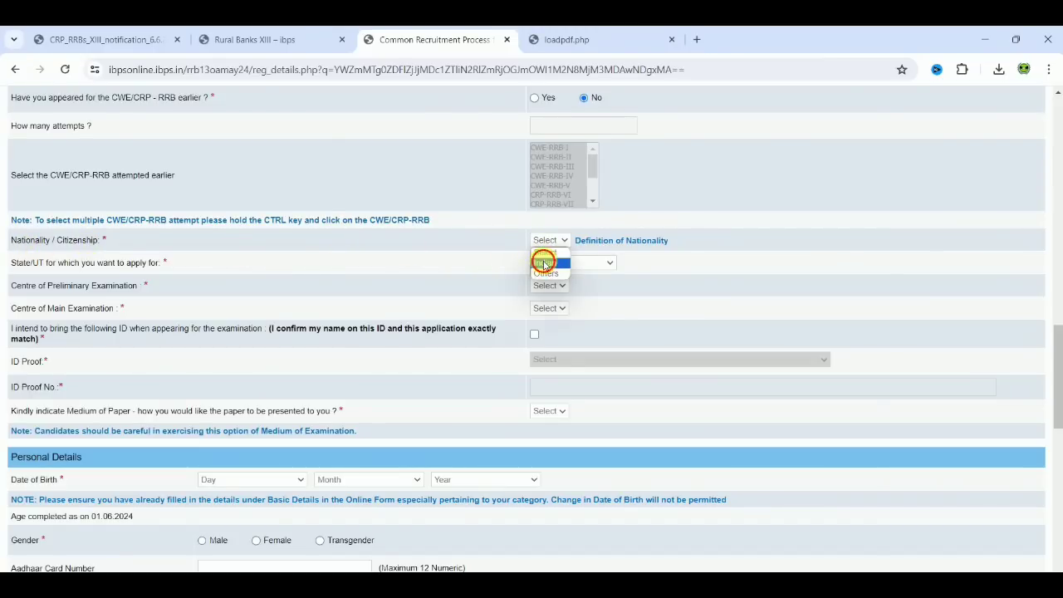
left_click(545, 264)
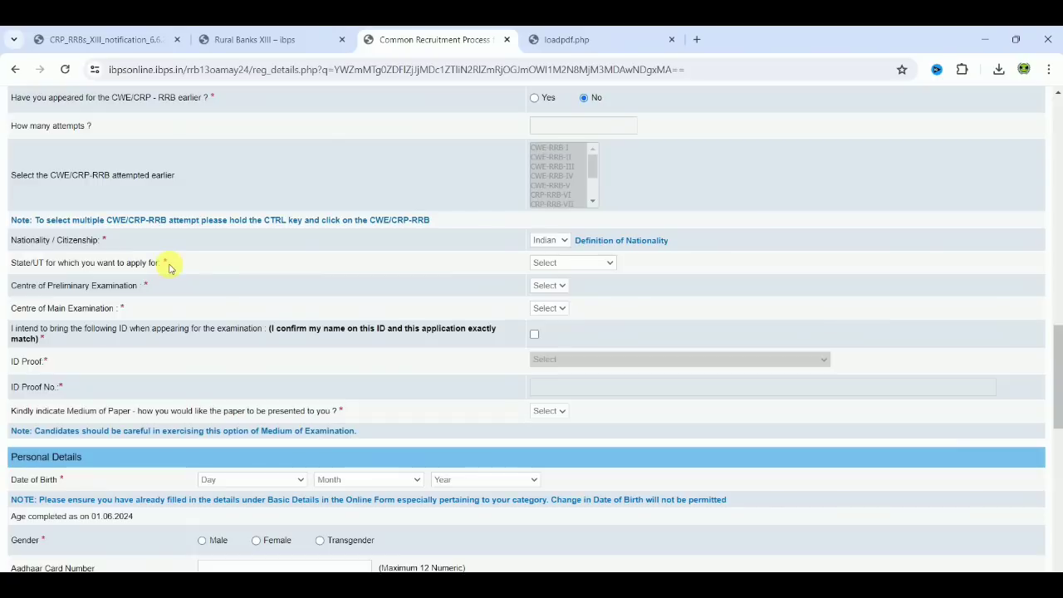
left_click(585, 262)
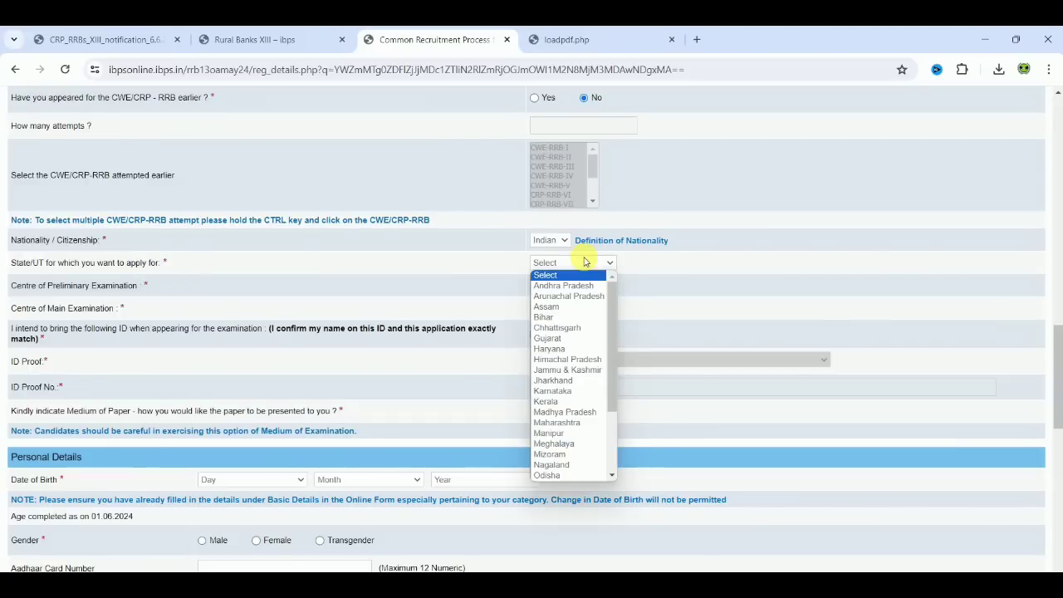
key("t")
key("Return")
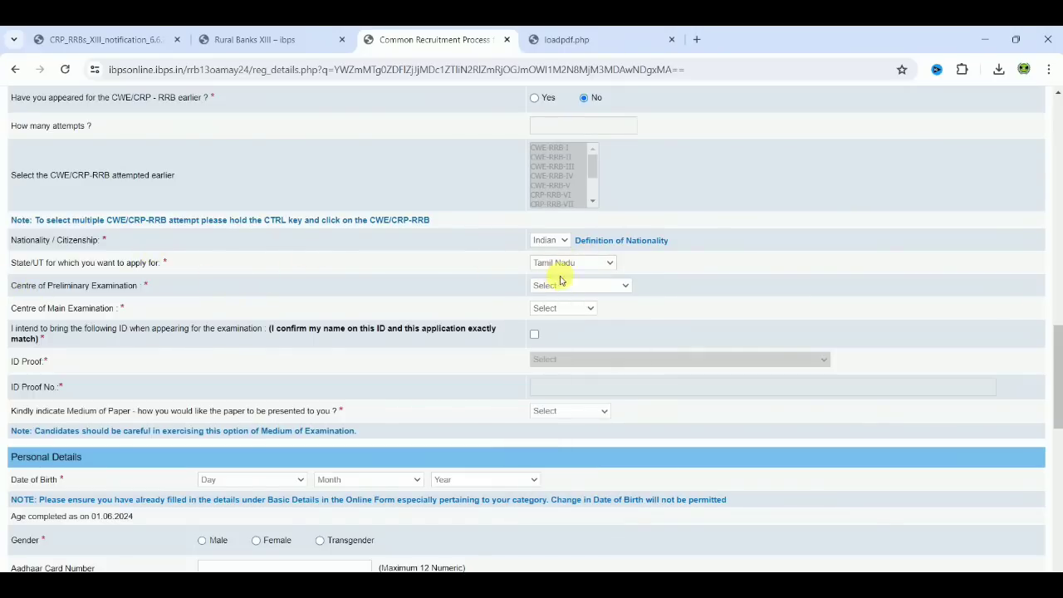
Choose Vellore as the centre of preliminary examination and Chennai as the centre of main examination.
left_click(569, 286)
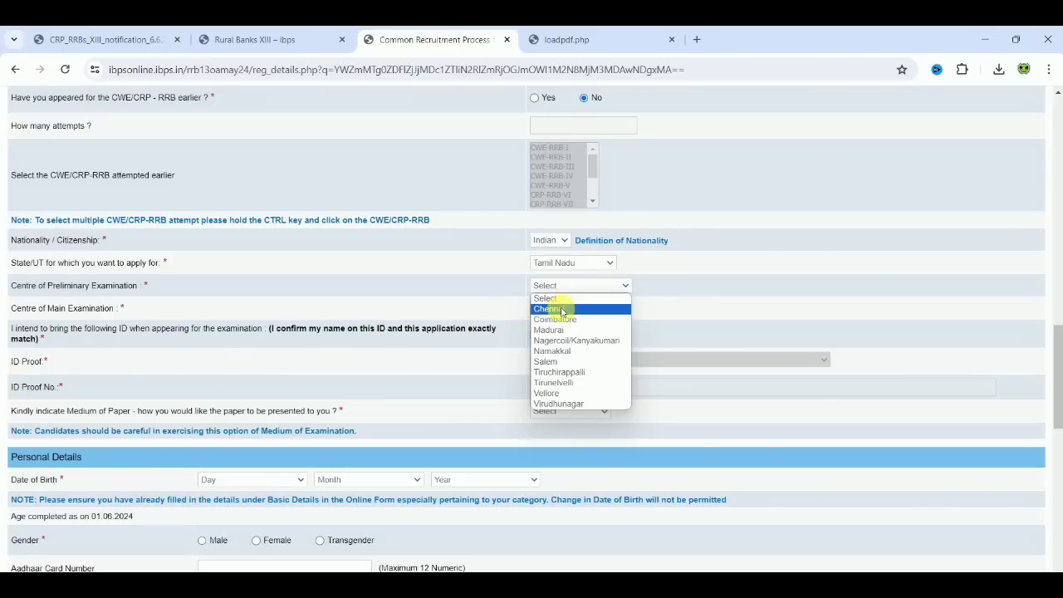
left_click(560, 394)
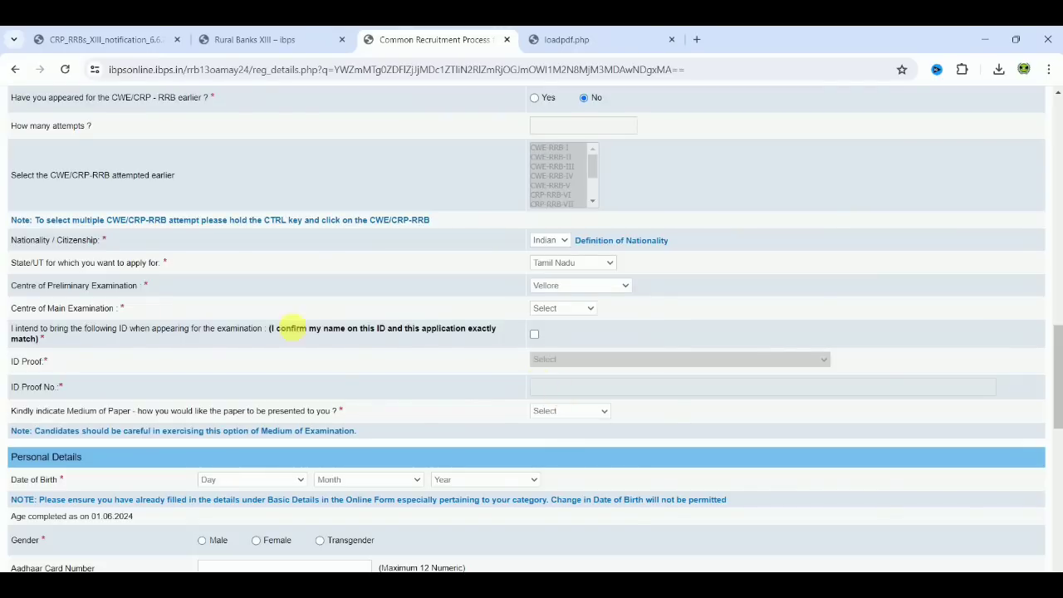
left_click(542, 308)
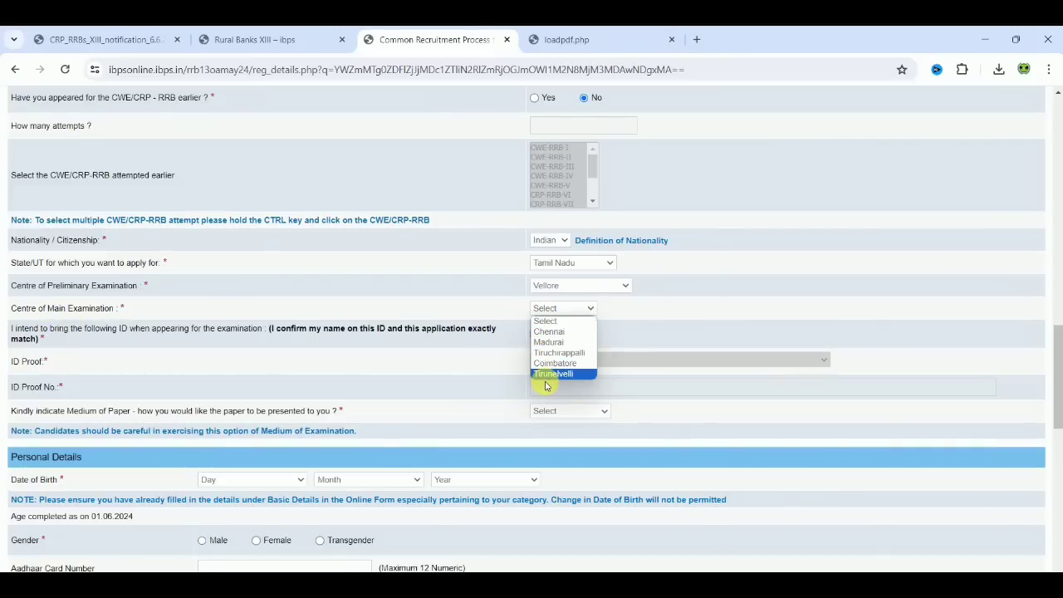
left_click(556, 334)
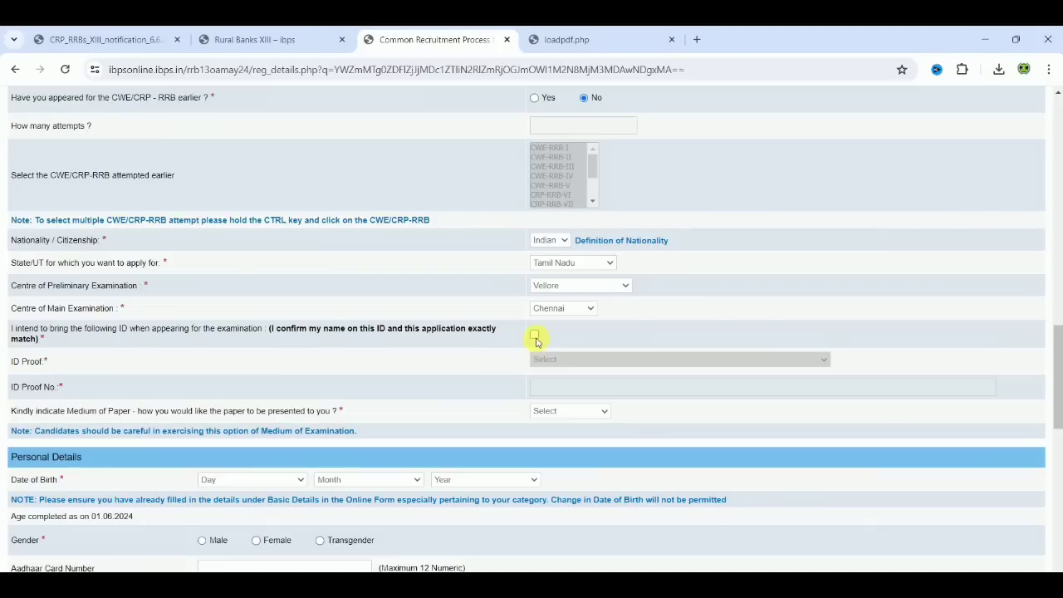
Confirm the ID declaration, choose PAN Card as ID proof with its number, and set the paper medium to English and Tamil.
left_click(534, 336)
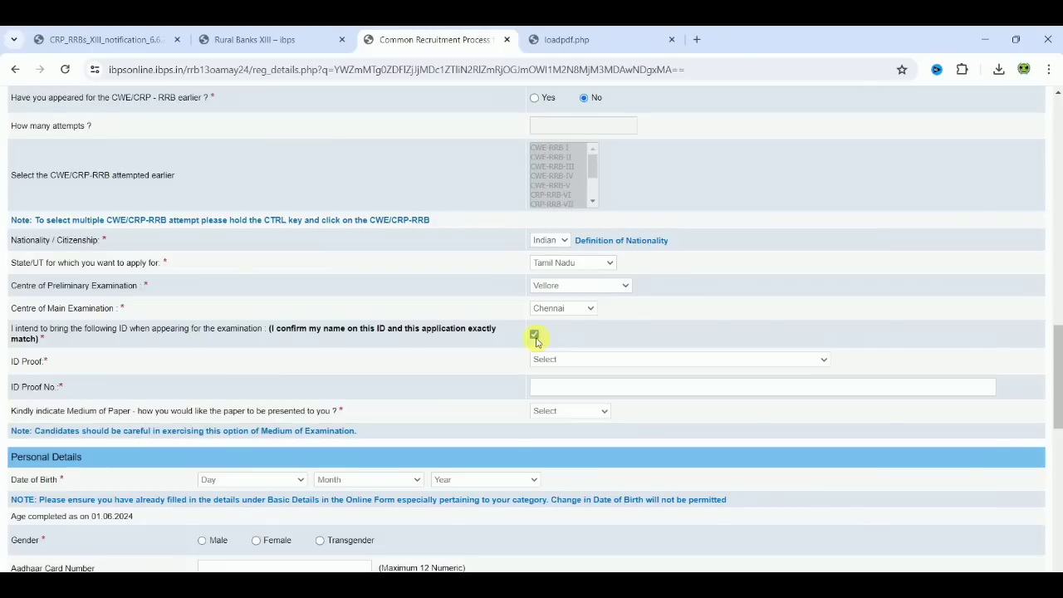
left_click(584, 359)
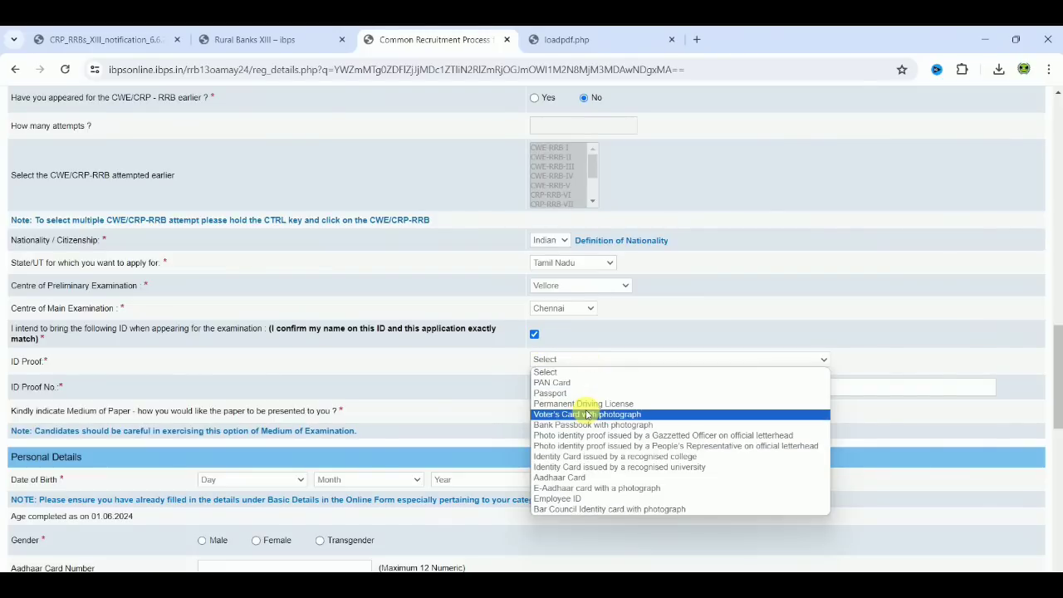
left_click(570, 384)
left_click(573, 388)
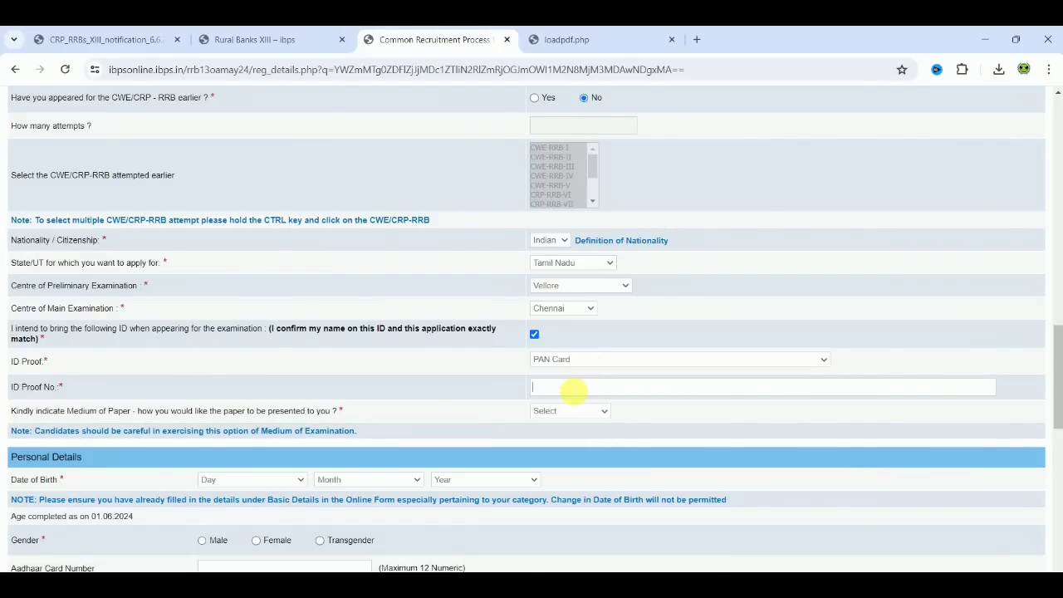
type("BN")
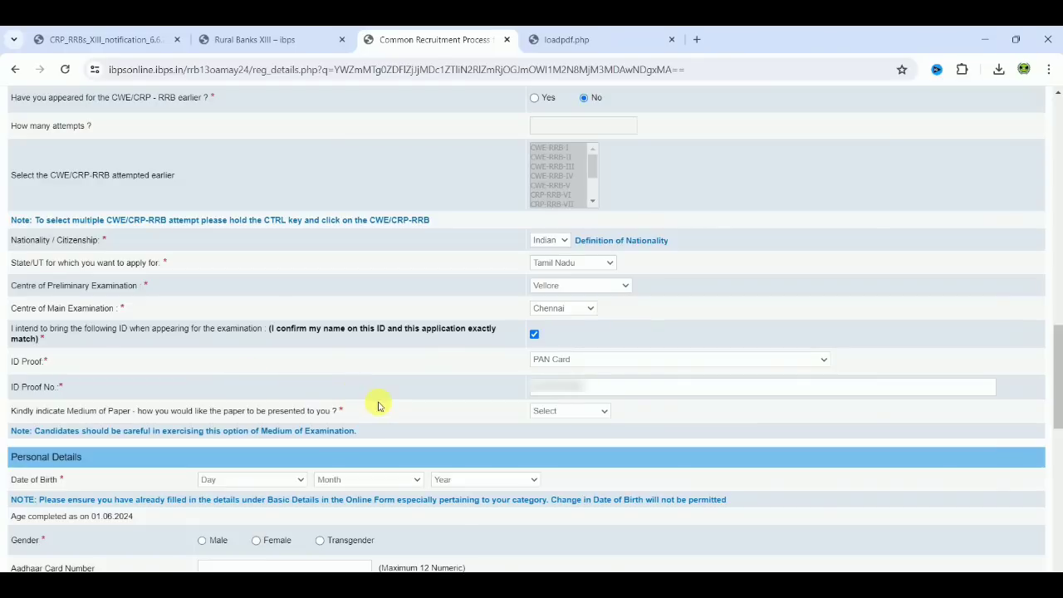
left_click(547, 412)
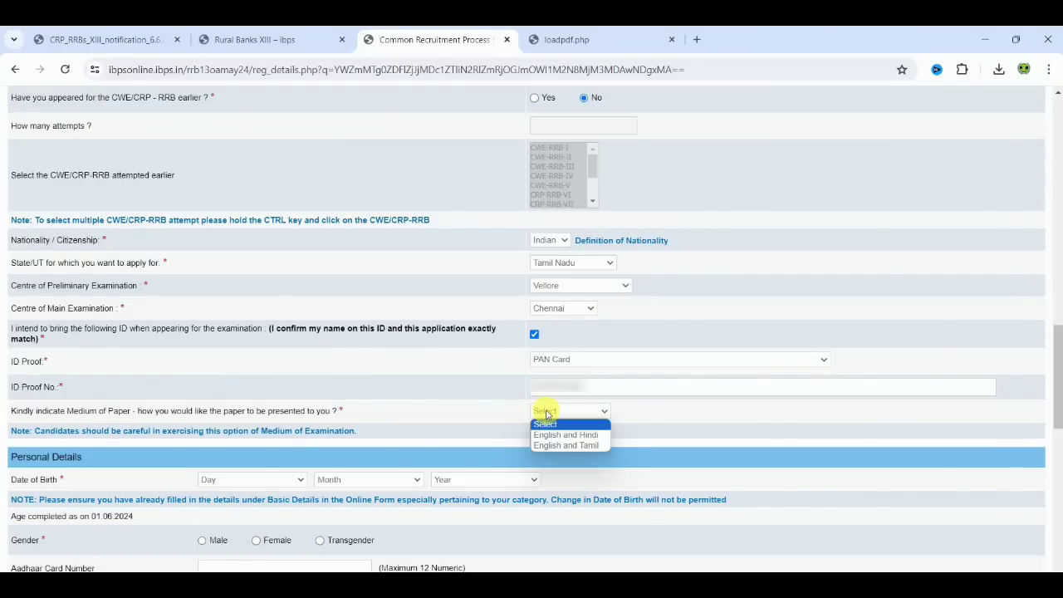
left_click(576, 446)
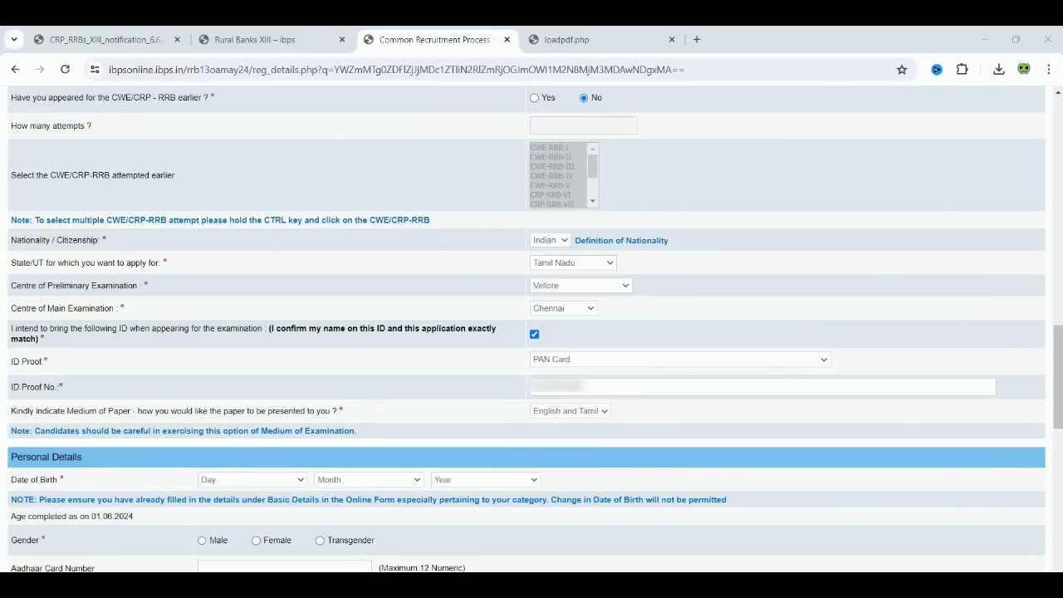
Fill in the candidate's date of birth by choosing its day, month and year in the Personal Details section.
scroll(541, 418, "down", 4)
left_click(212, 148)
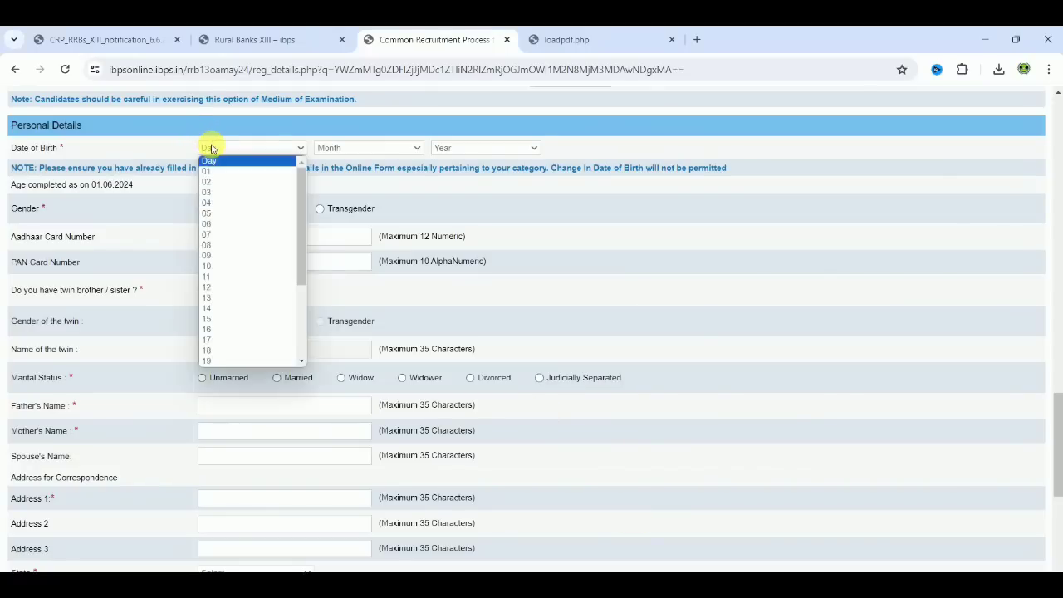
key("2")
key("4")
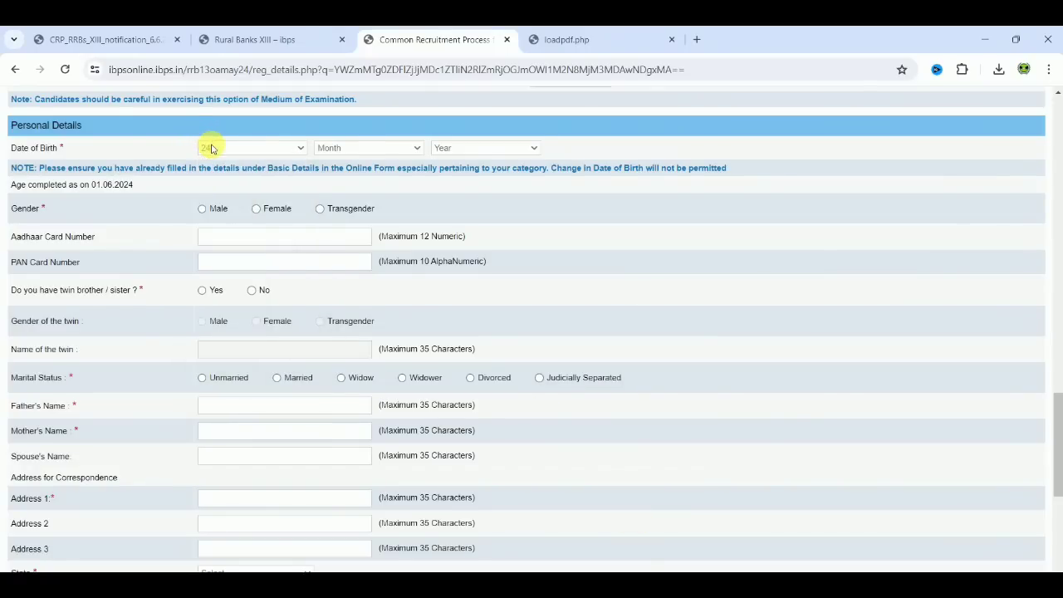
key("Return")
left_click(341, 148)
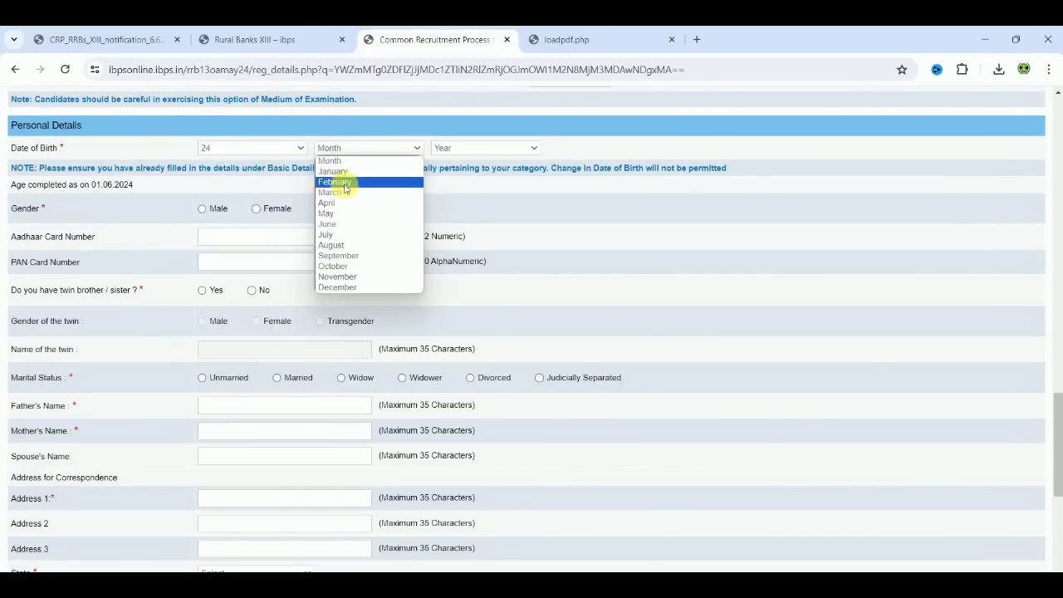
left_click(345, 196)
left_click(467, 151)
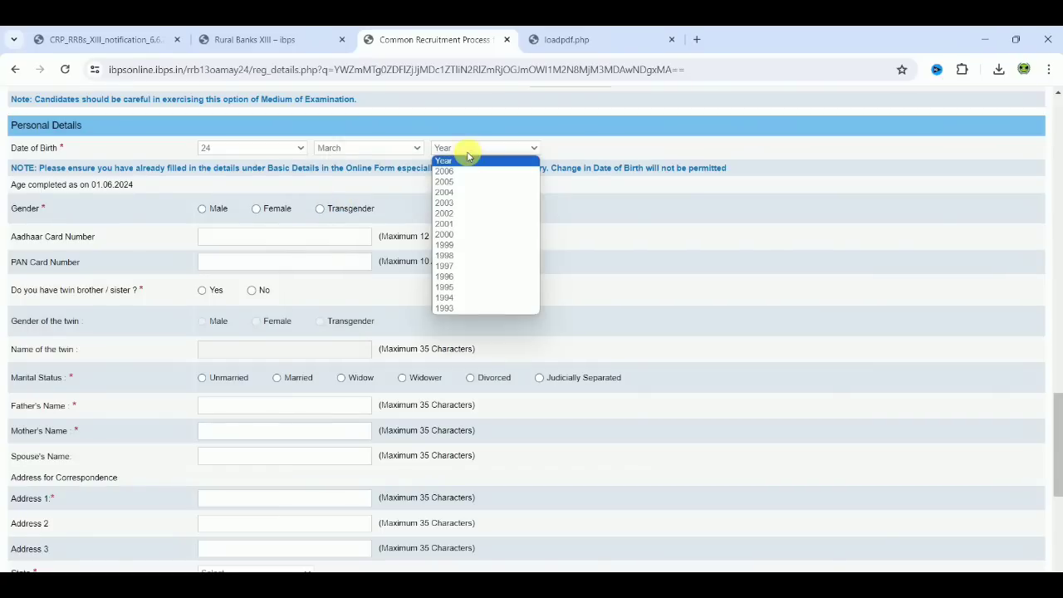
left_click(468, 258)
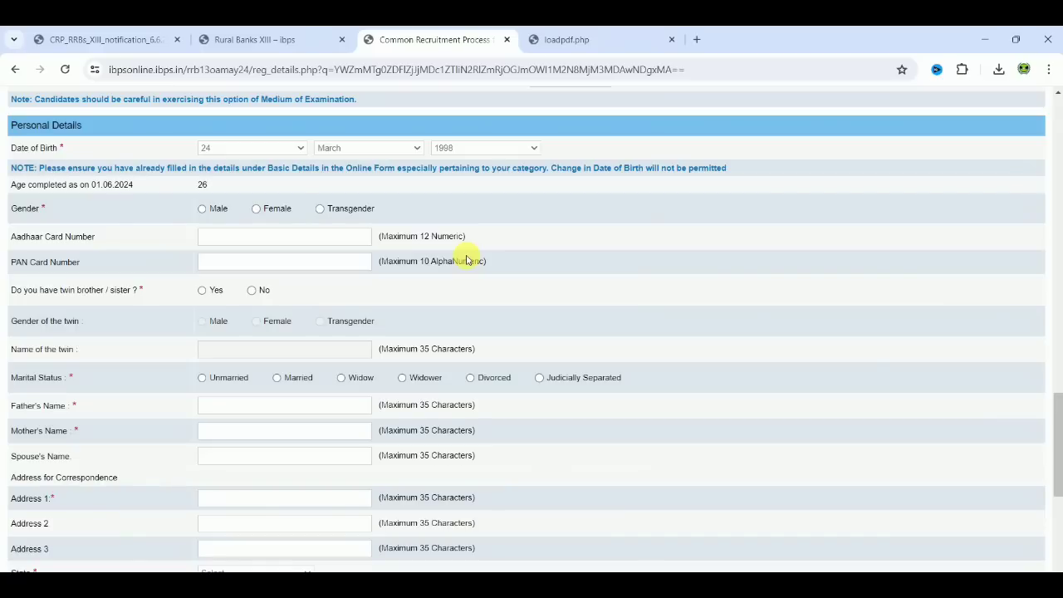
Set the gender to Male, answer No to having a twin, and set the marital status to Unmarried.
left_click(201, 213)
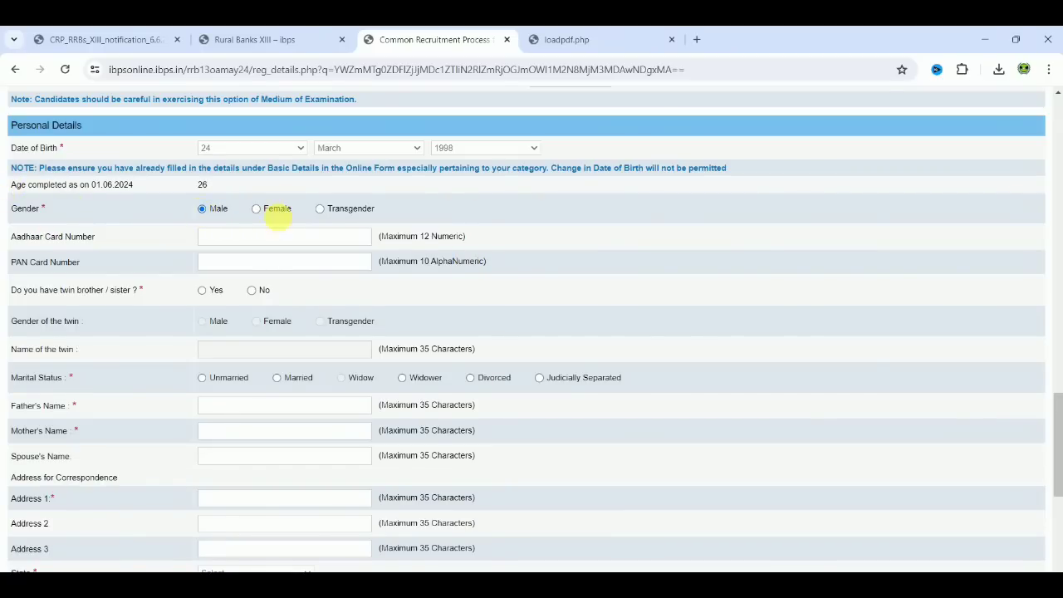
left_click(213, 236)
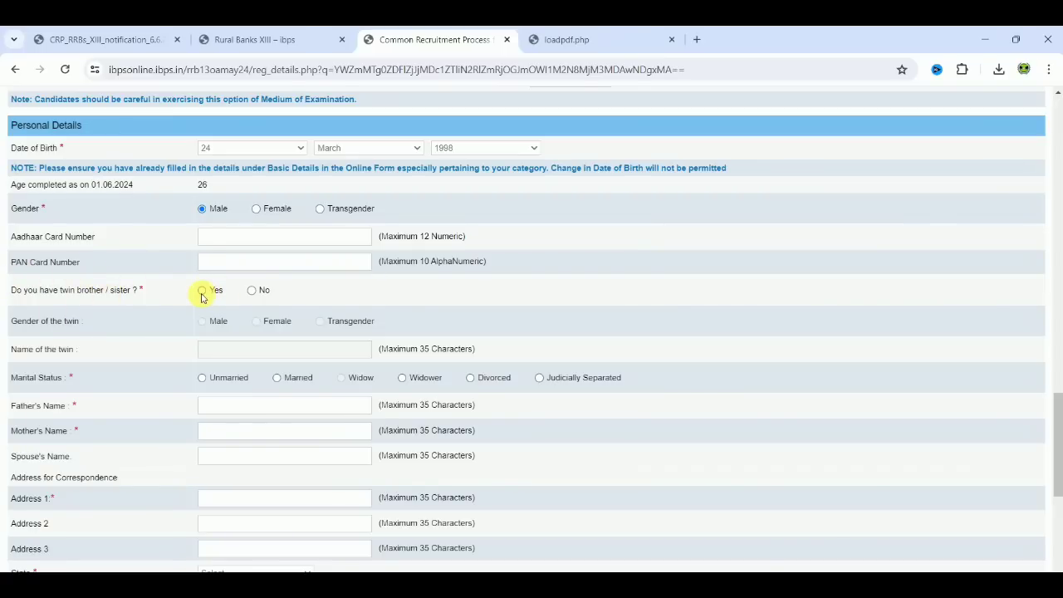
left_click(251, 292)
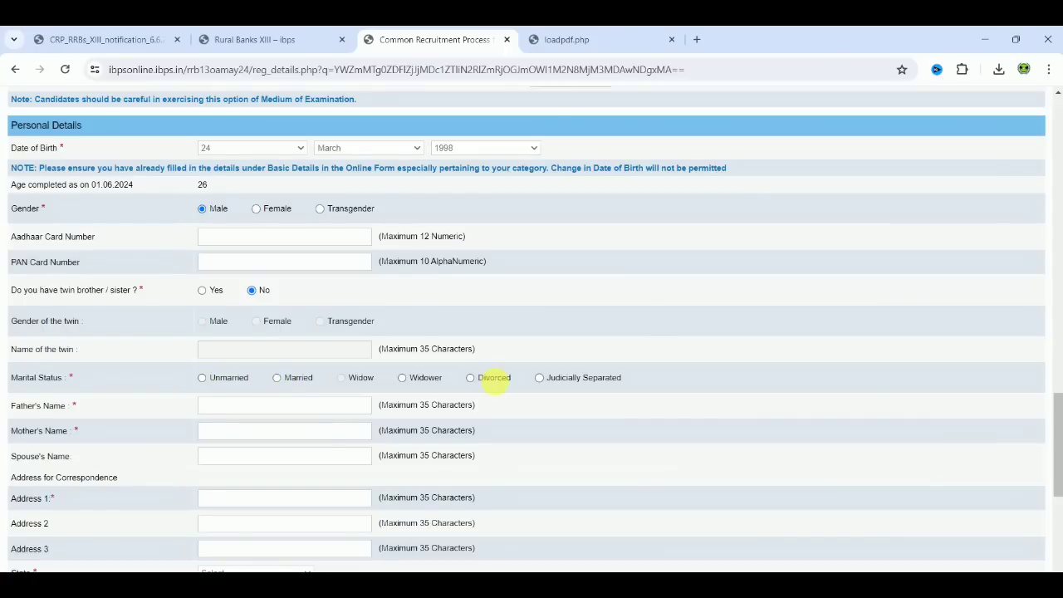
left_click(203, 379)
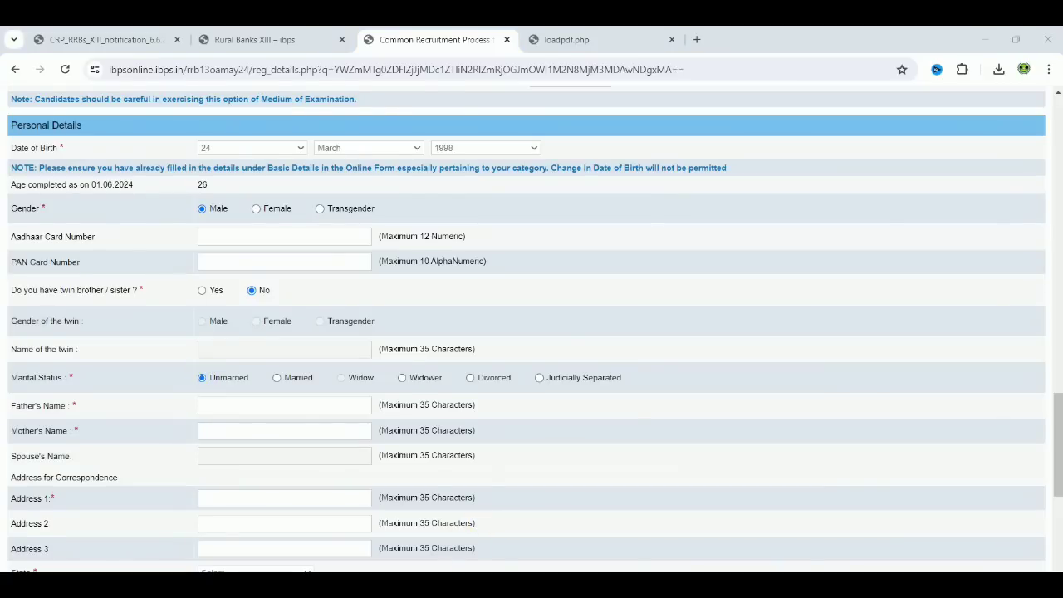
Enter the father's name and the mother's name in the personal details.
scroll(637, 427, "down", 3)
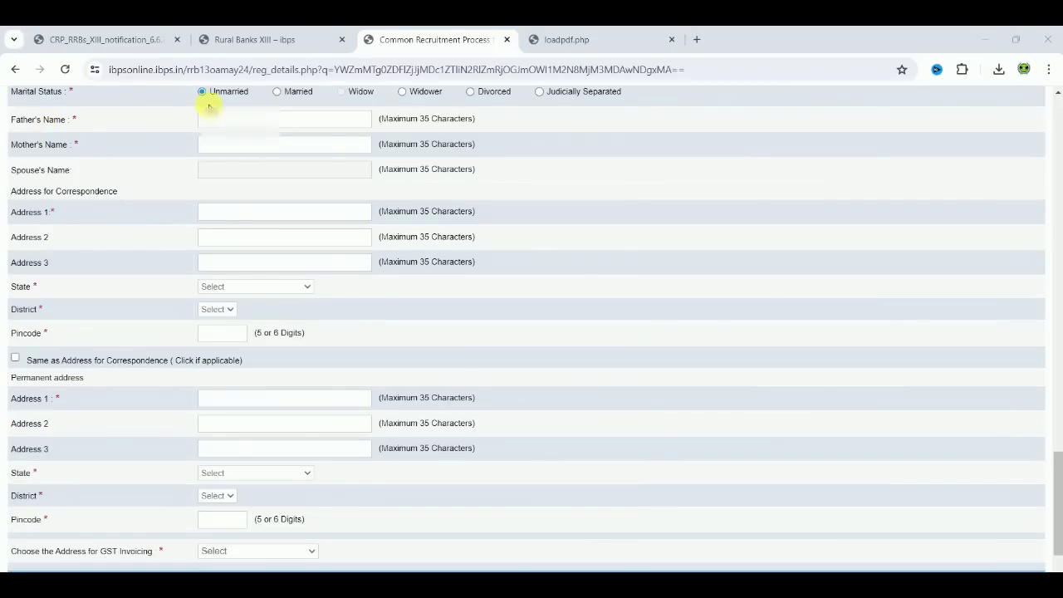
left_click(236, 118)
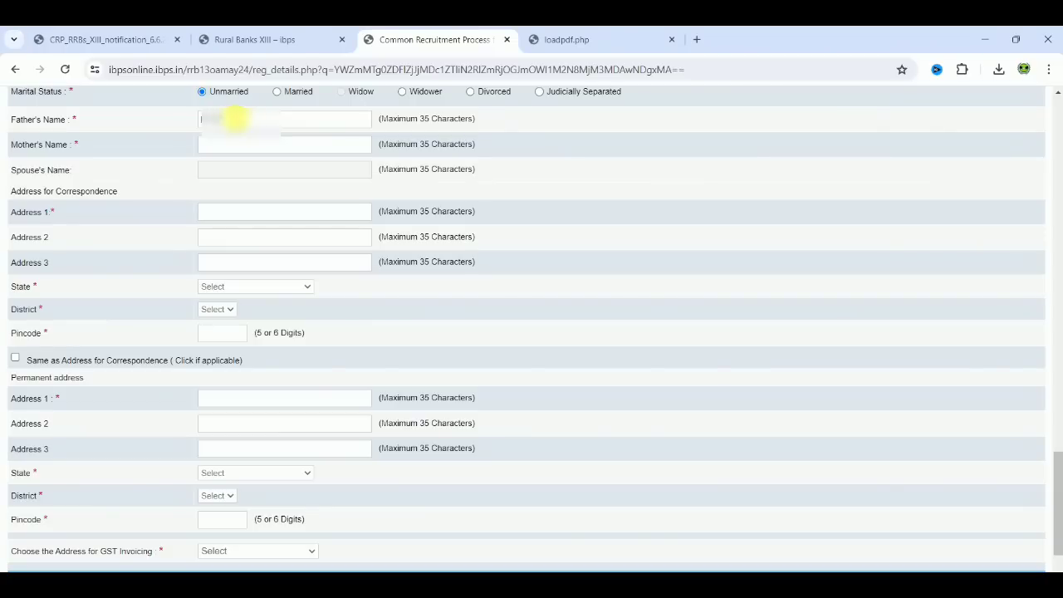
left_click(236, 143)
type("A")
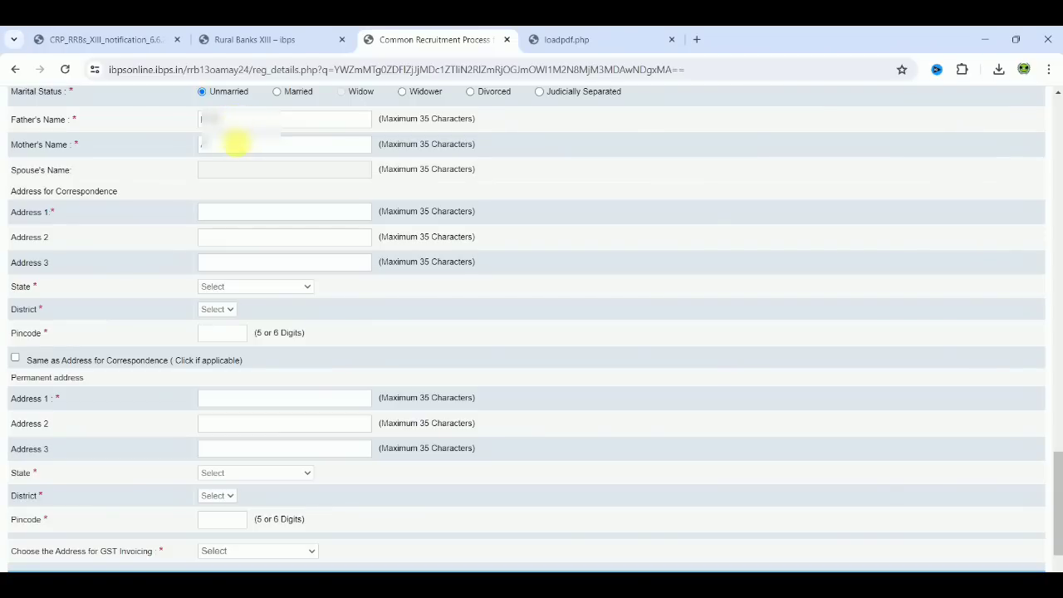
type("SHA")
Fill in all three lines of the candidate's address for correspondence.
left_click(227, 215)
type("91")
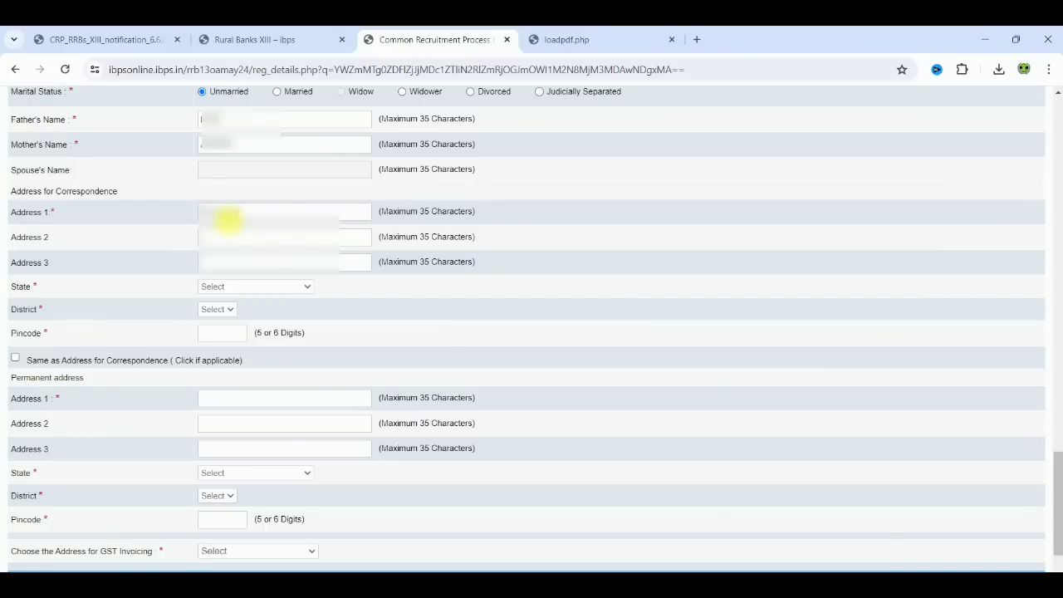
type("???")
left_click(233, 236)
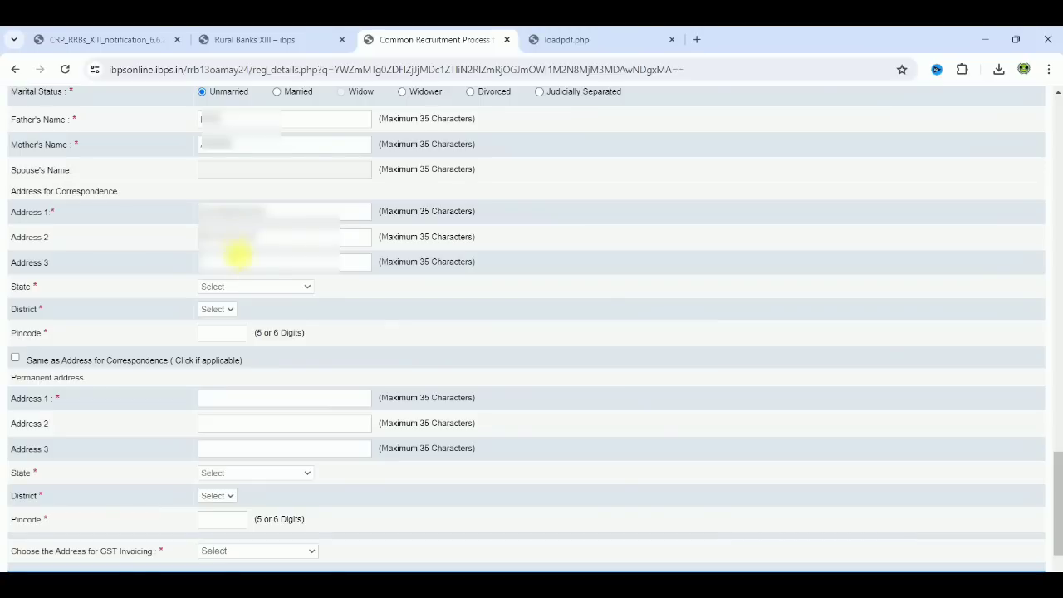
type("??")
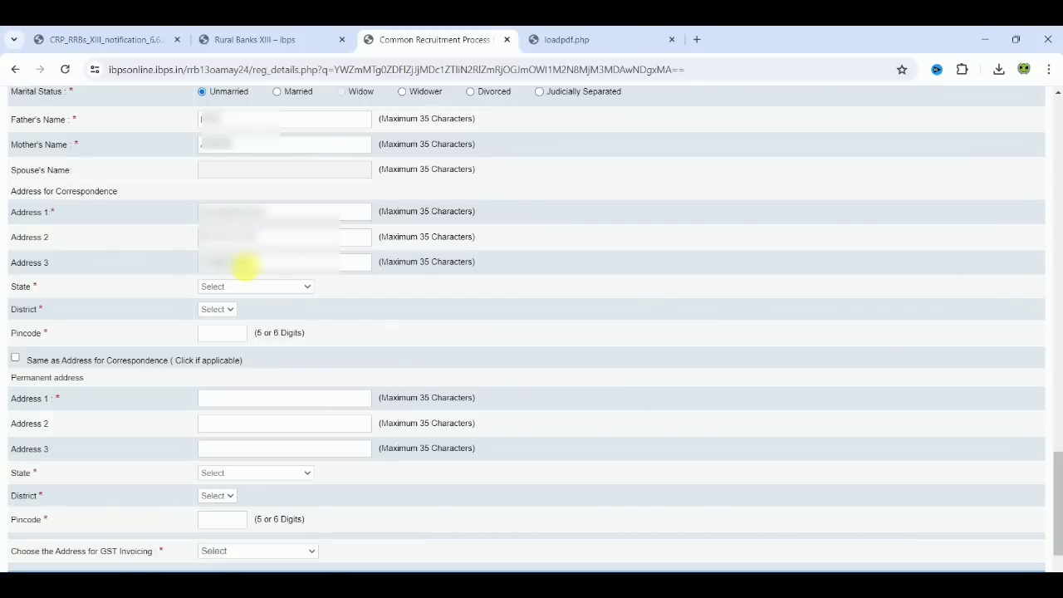
Set the correspondence address's state to Tamil Nadu, choose the candidate's district, and enter the pincode.
left_click(249, 287)
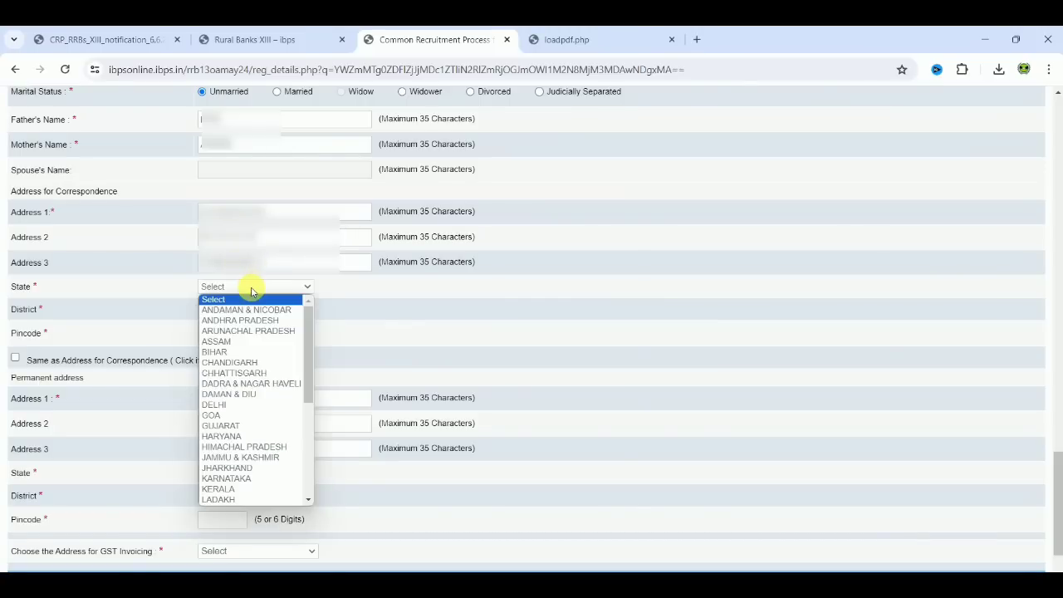
key("t")
key("Return")
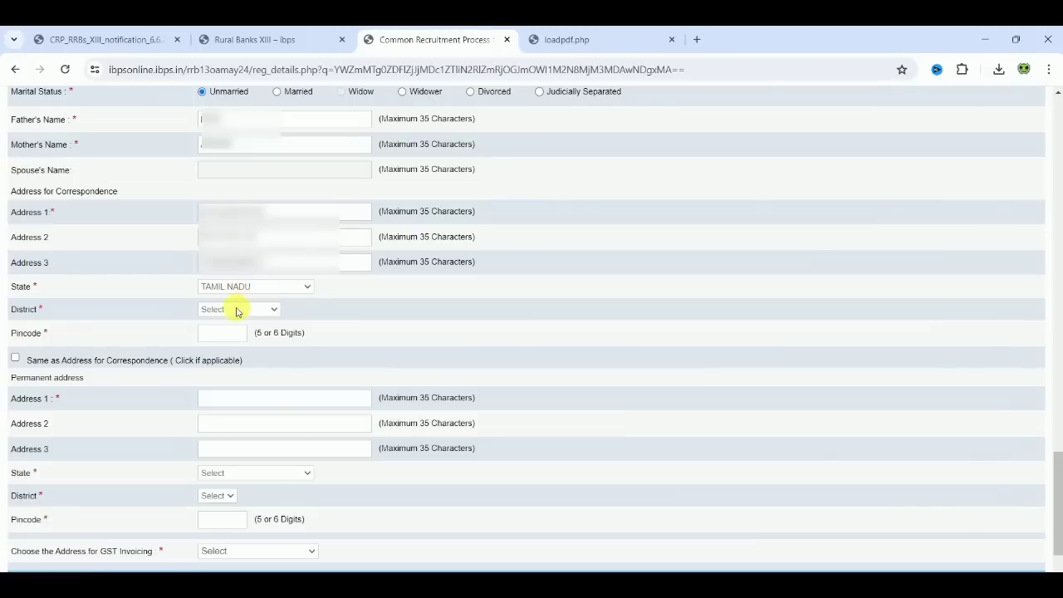
left_click(234, 309)
scroll(278, 451, "down", 3)
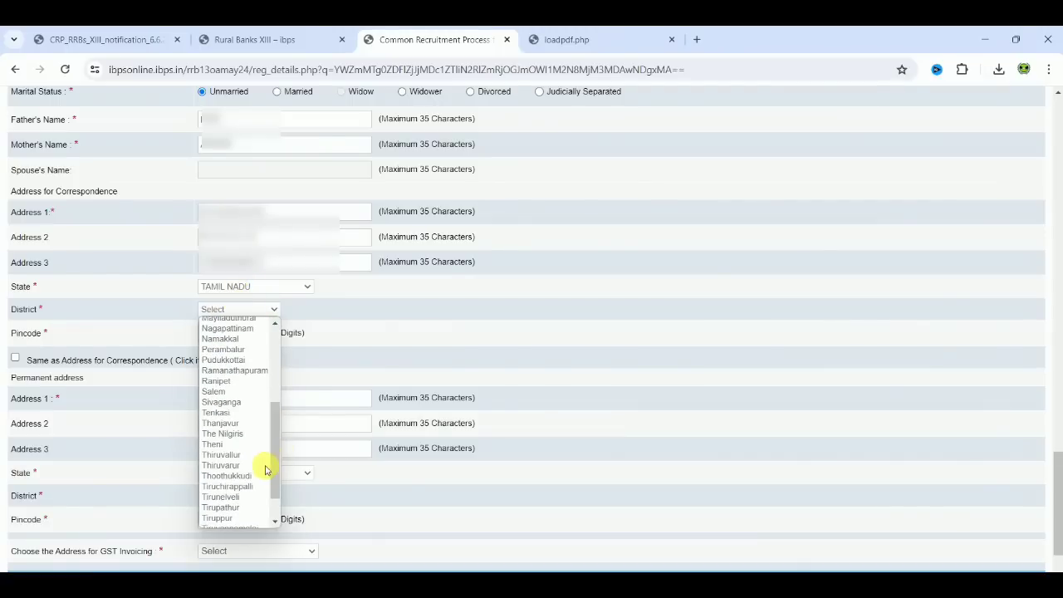
scroll(275, 504, "down", 1)
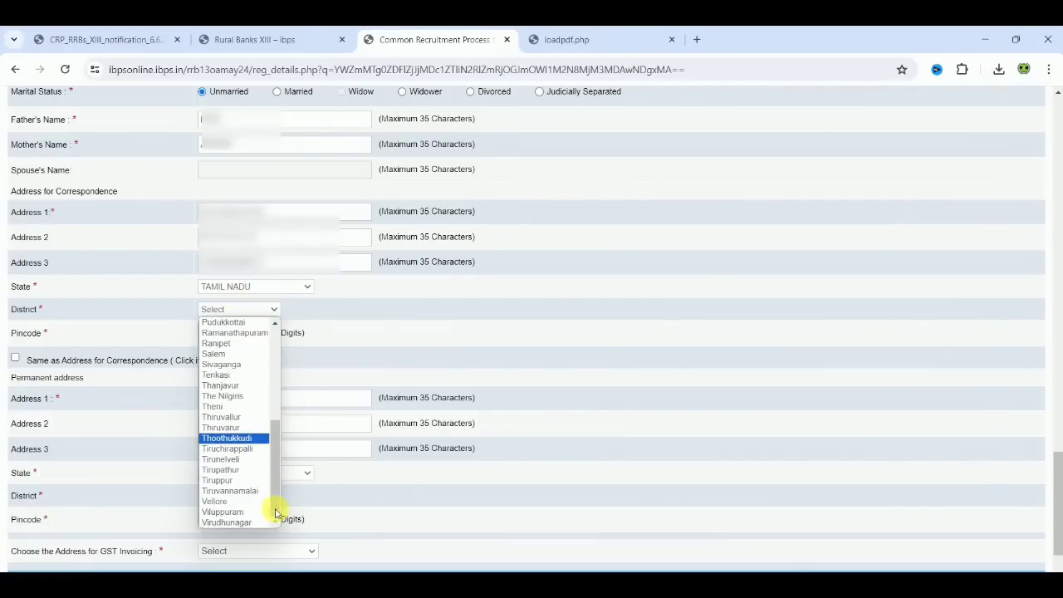
left_click(256, 490)
left_click(228, 333)
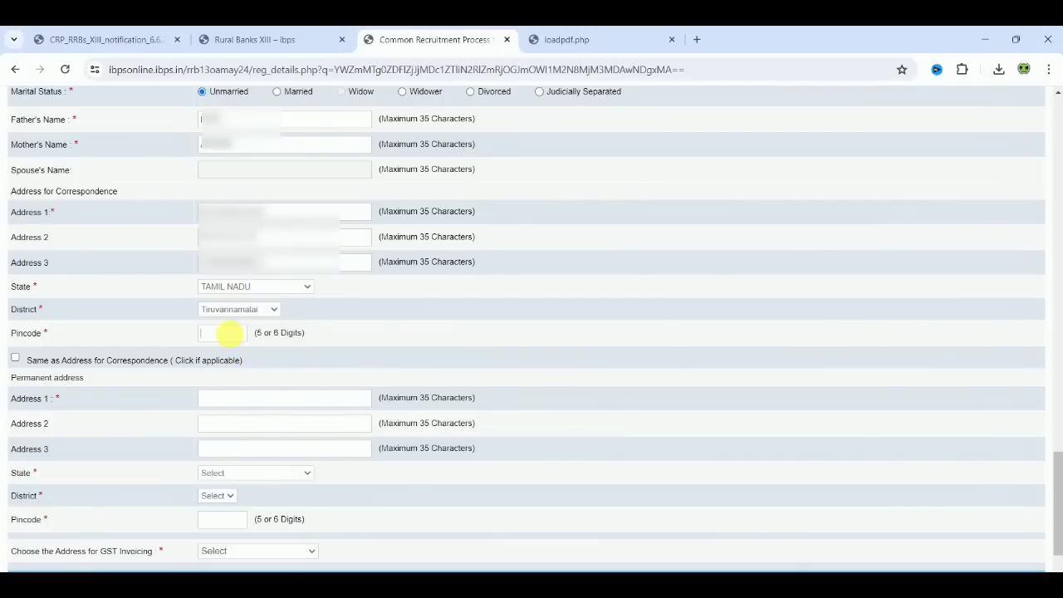
type("606")
Make the permanent address the same as the correspondence address and use the Correspondence Address for GST invoicing.
left_click(17, 359)
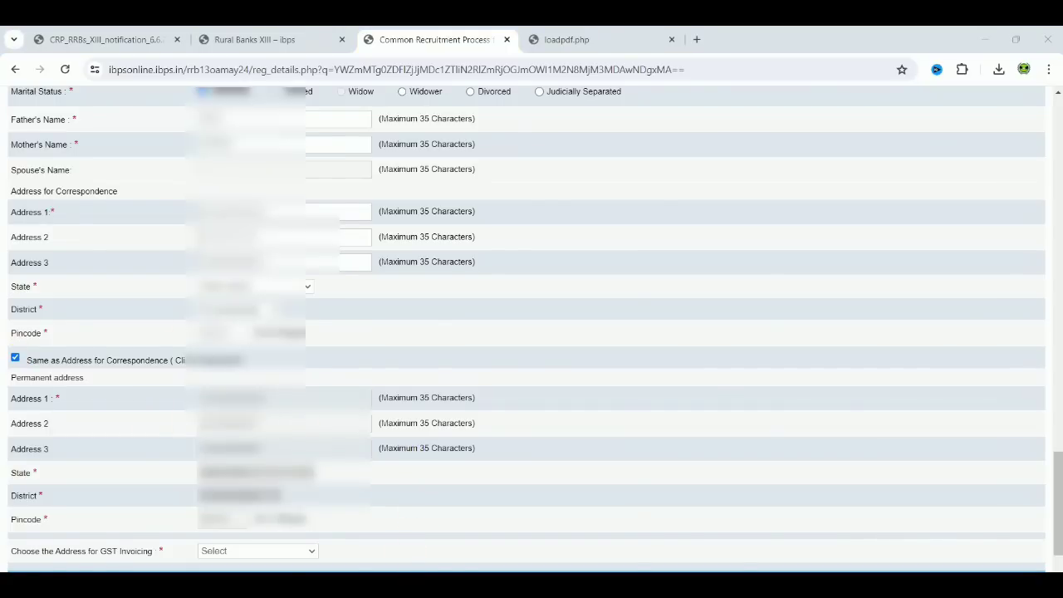
scroll(503, 480, "down", 2)
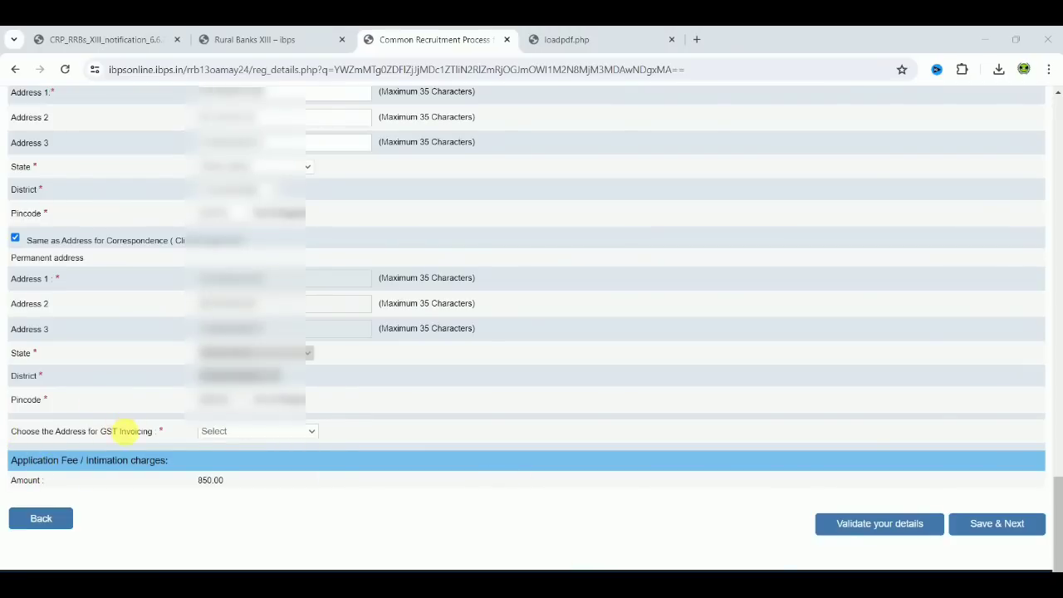
left_click(208, 433)
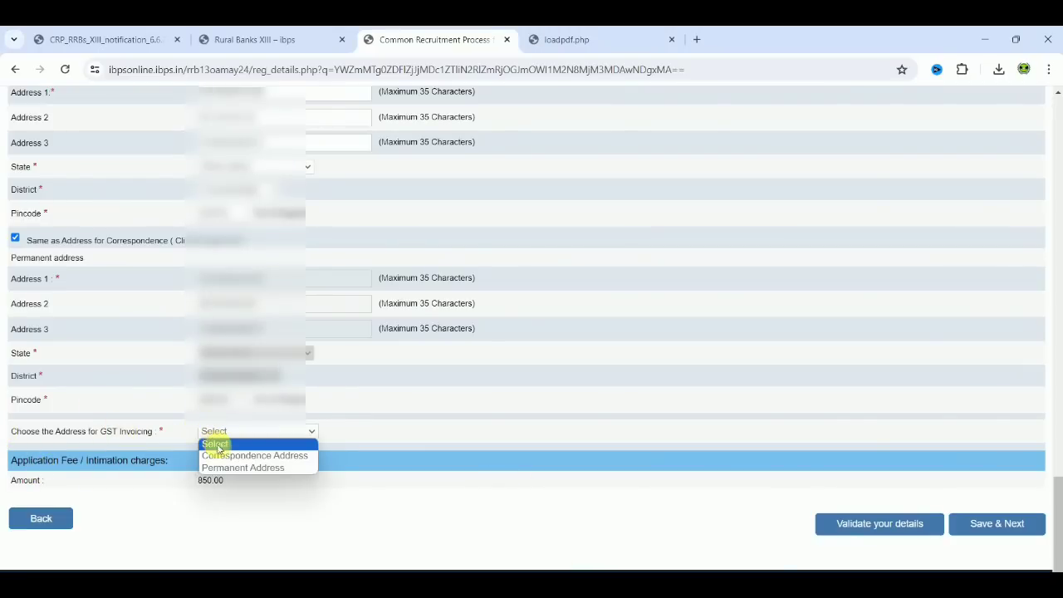
left_click(237, 456)
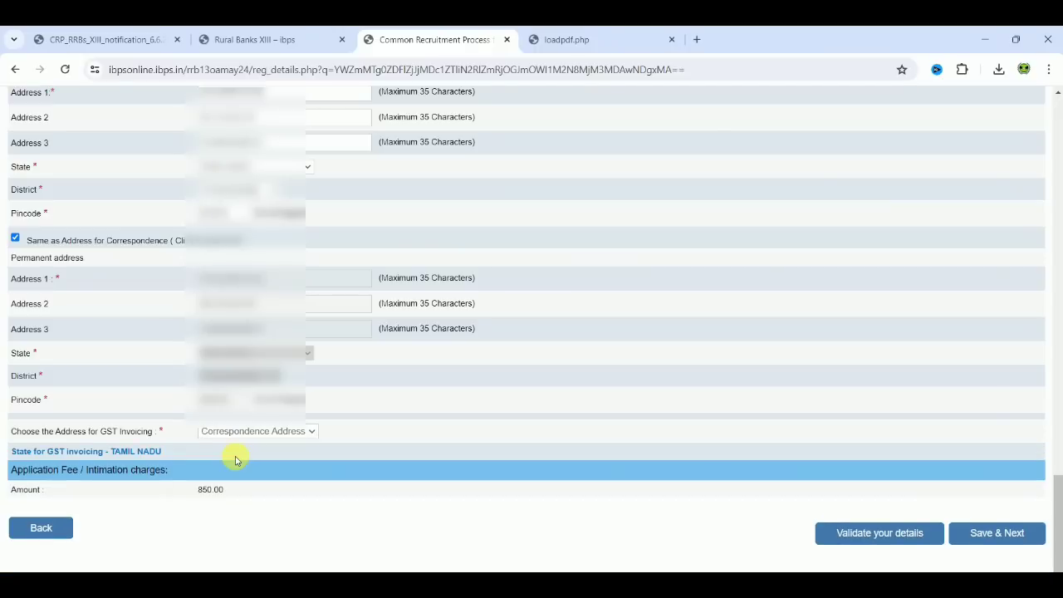
Validate the entered basic details, acknowledge the verification, and save them to proceed to the qualification section.
left_click(883, 534)
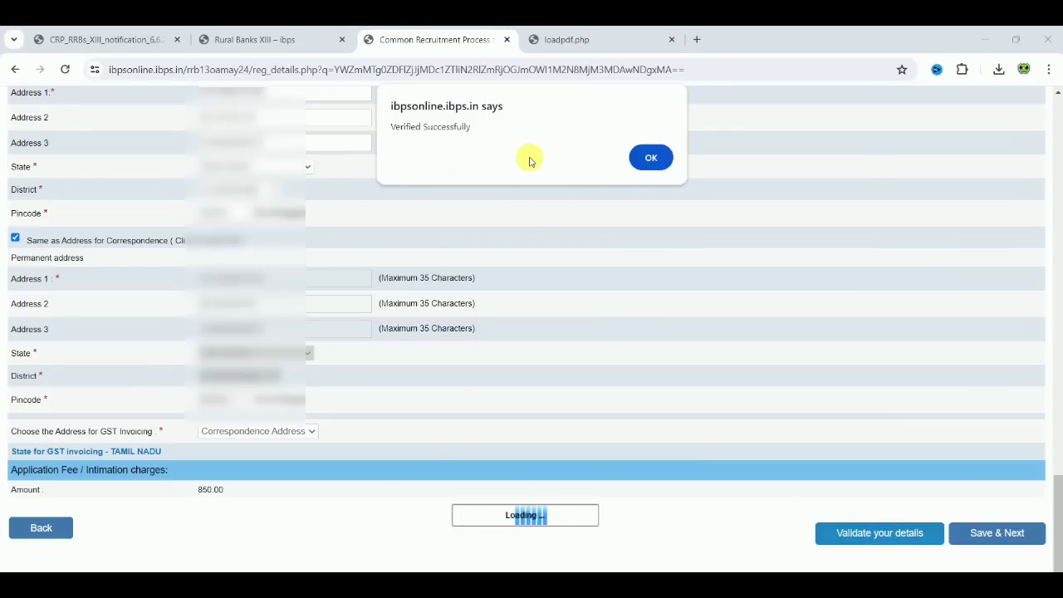
left_click(650, 161)
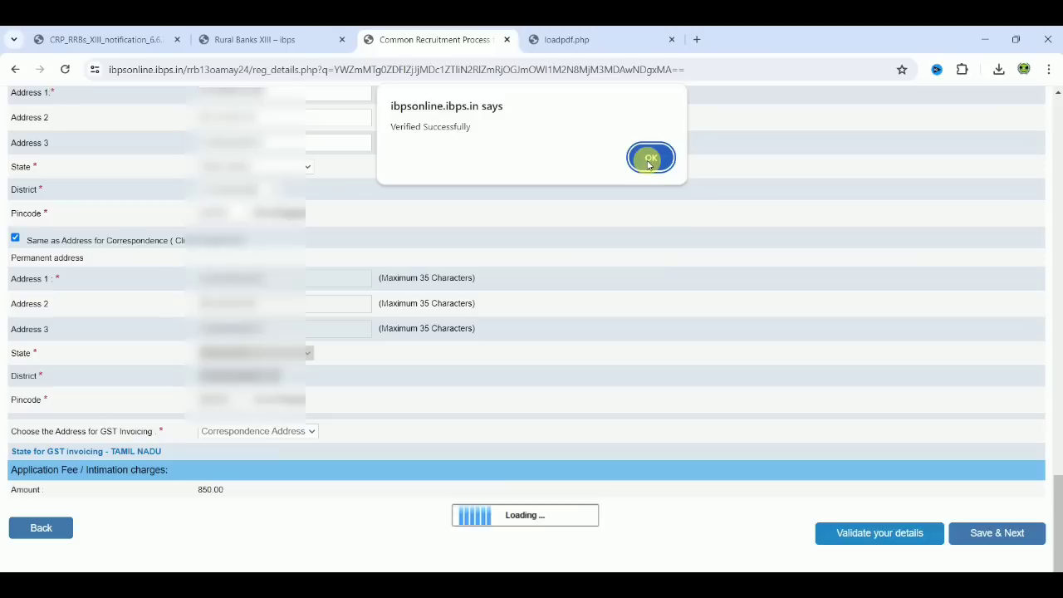
left_click(1015, 533)
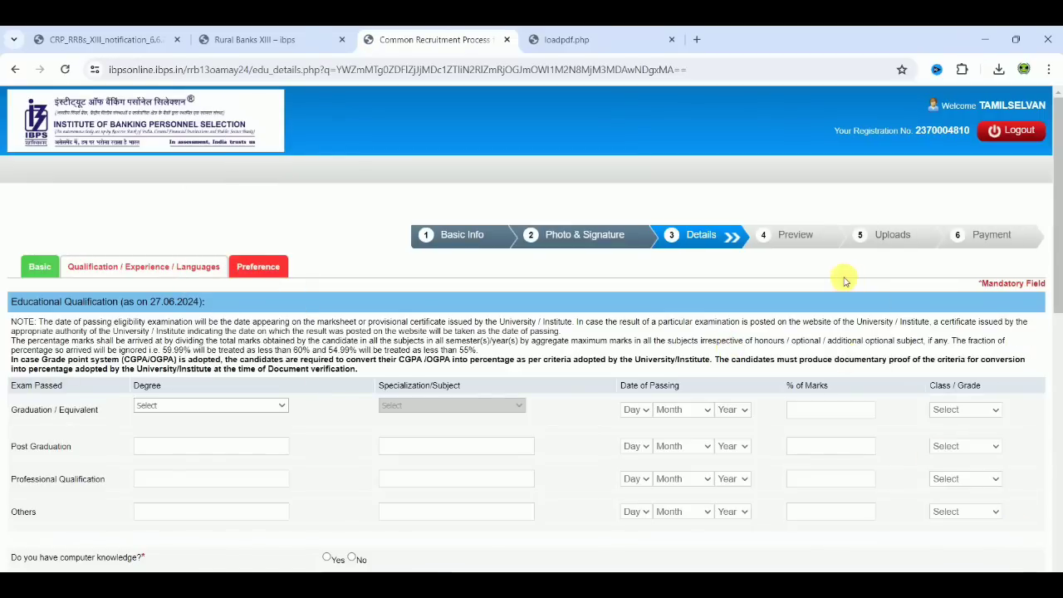
Set both the degree and the specialization of the Graduation / Equivalent row to Bachelor of Computer Applications (BCA).
left_click_drag(1060, 264, 1056, 348)
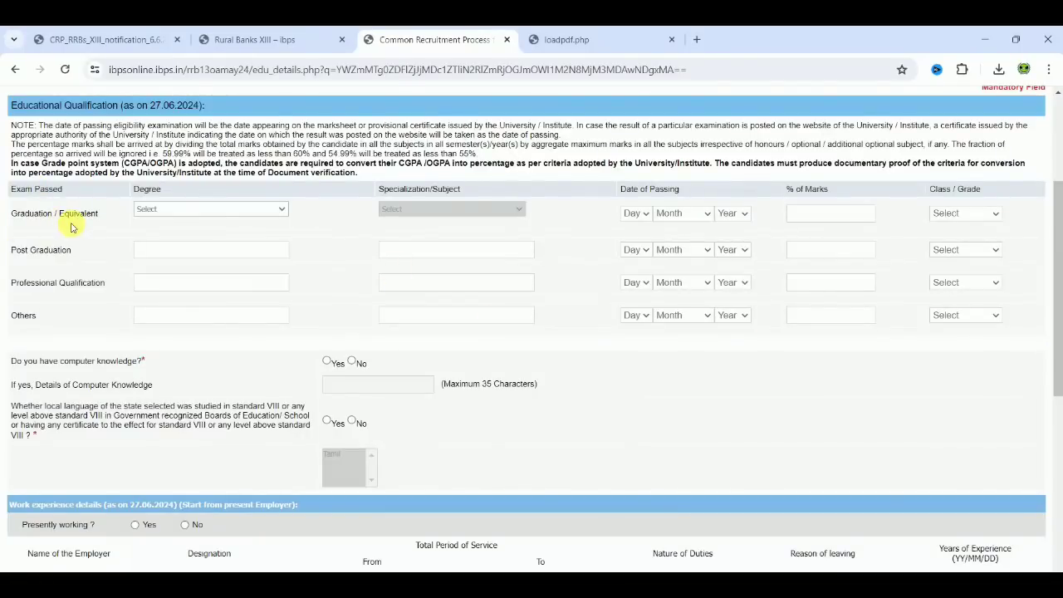
left_click(154, 211)
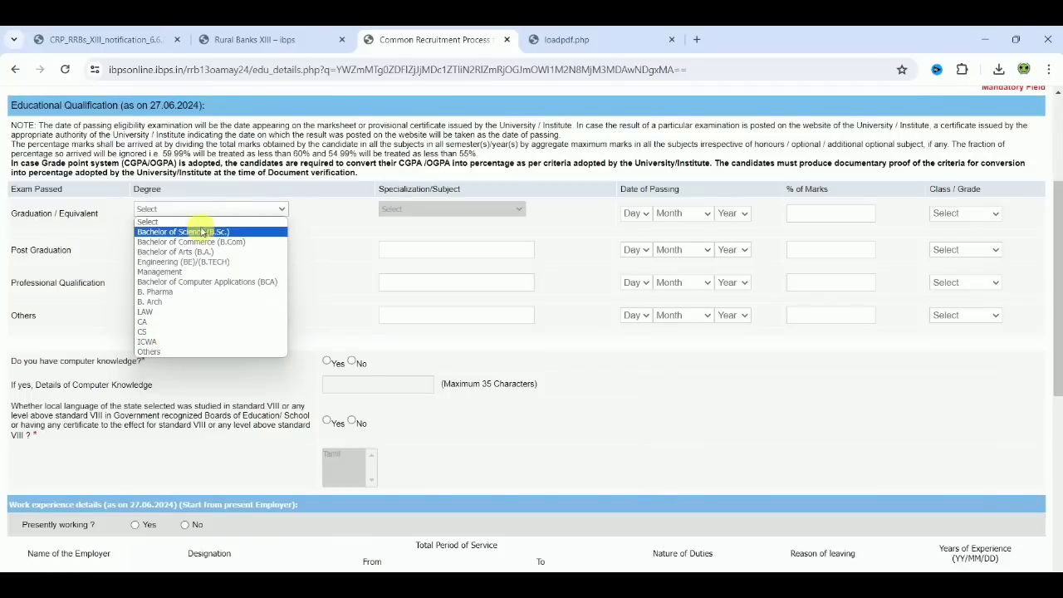
left_click(204, 281)
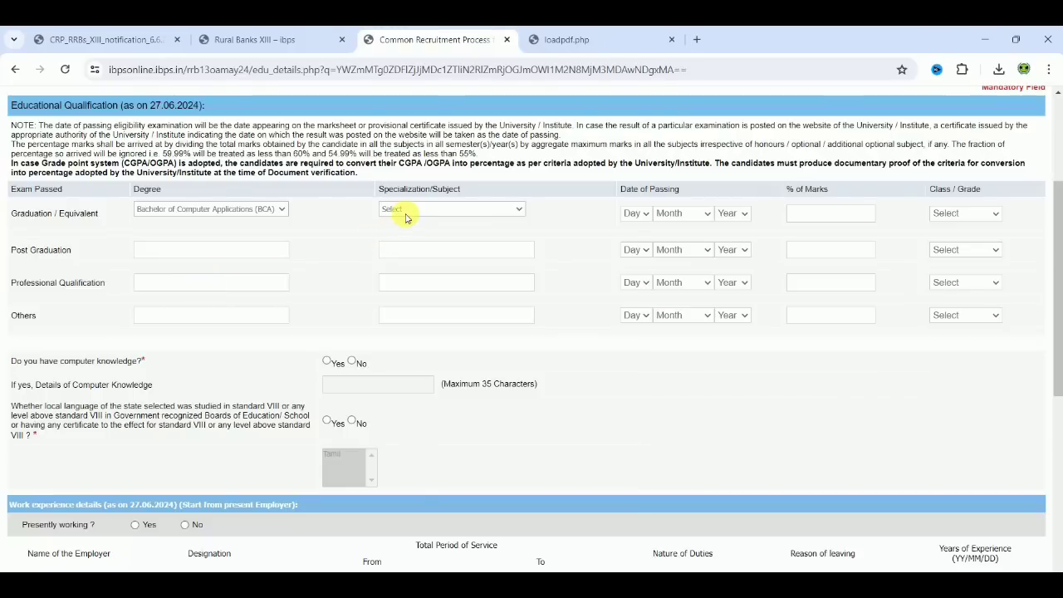
left_click(407, 212)
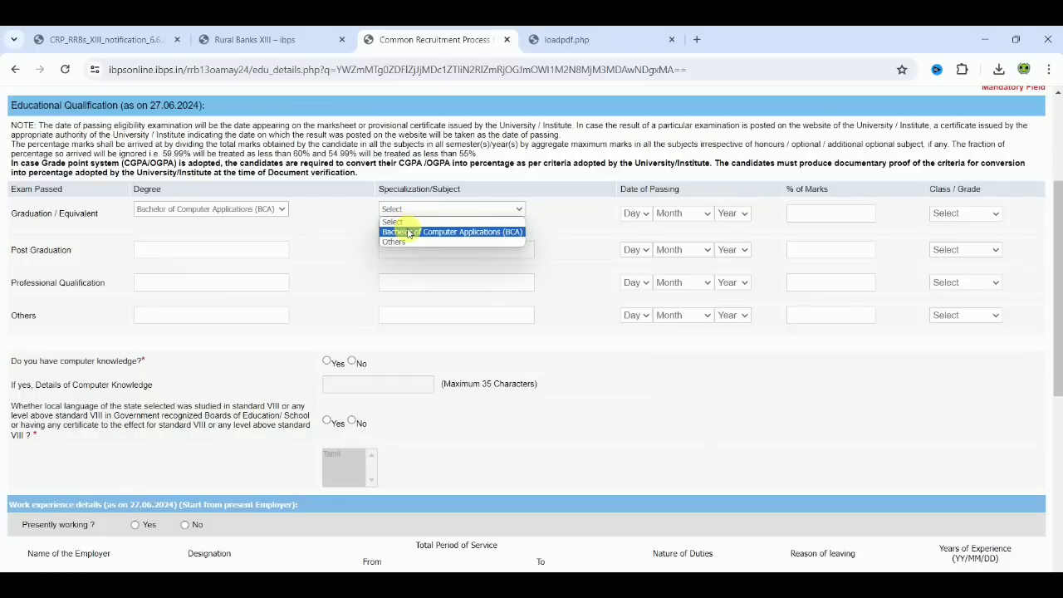
left_click(409, 234)
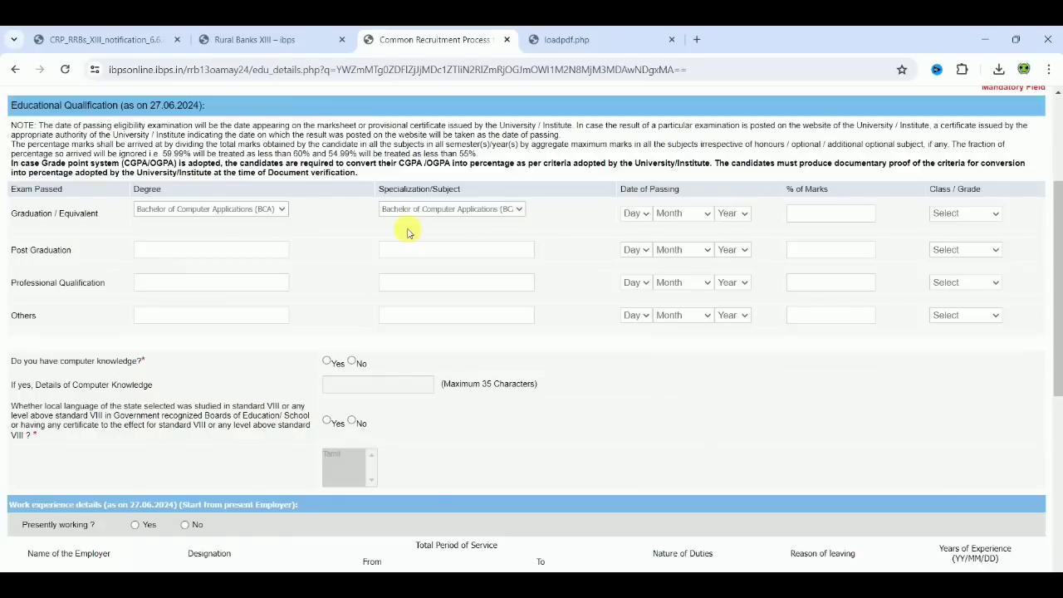
Set the graduation's date of passing to 15 October 2018.
left_click(636, 214)
left_click(635, 406)
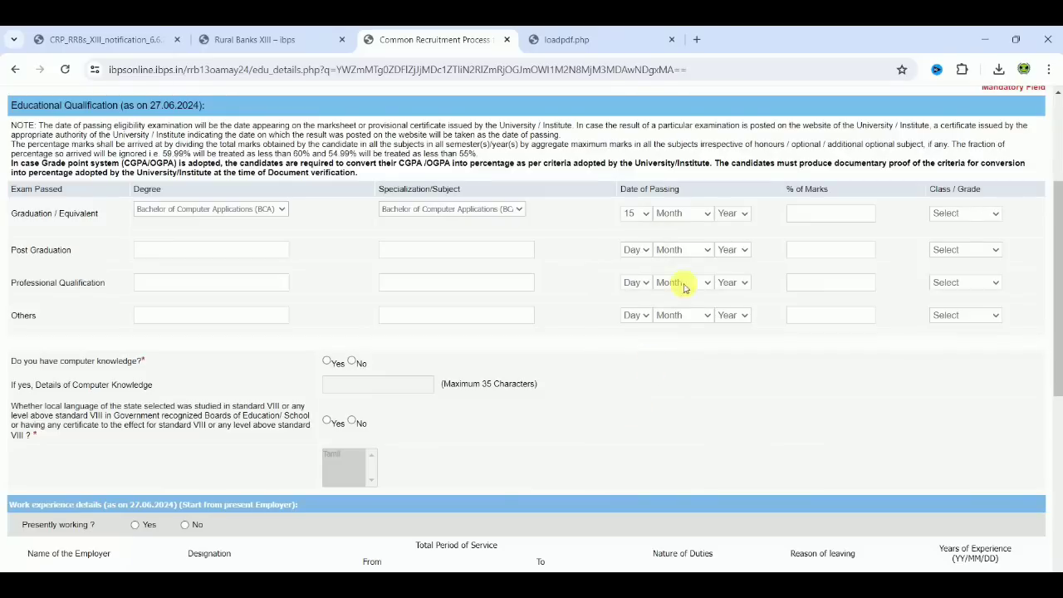
left_click(693, 221)
left_click(698, 347)
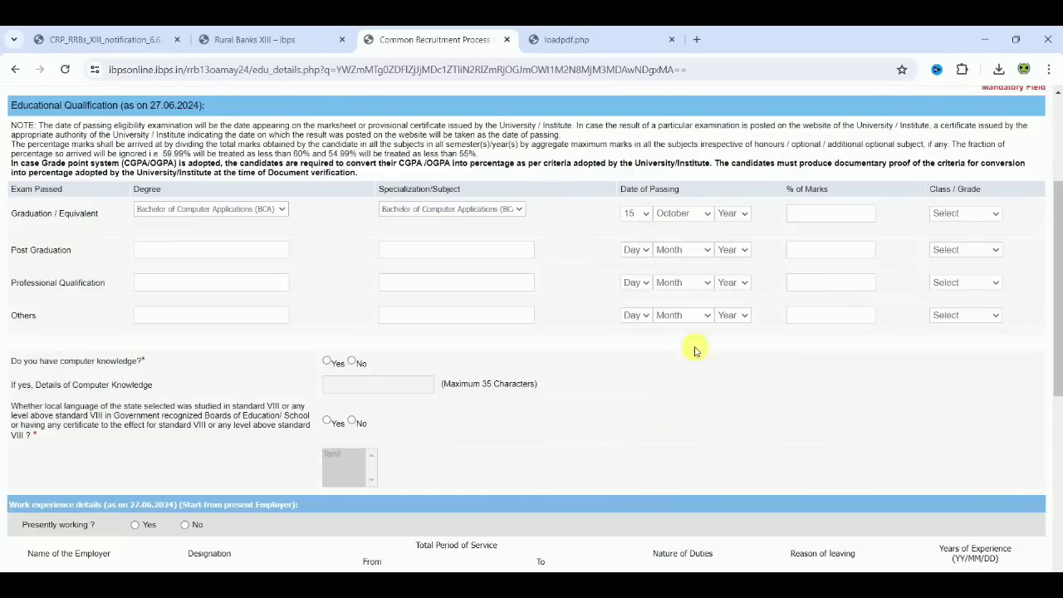
left_click(743, 213)
key("Down")
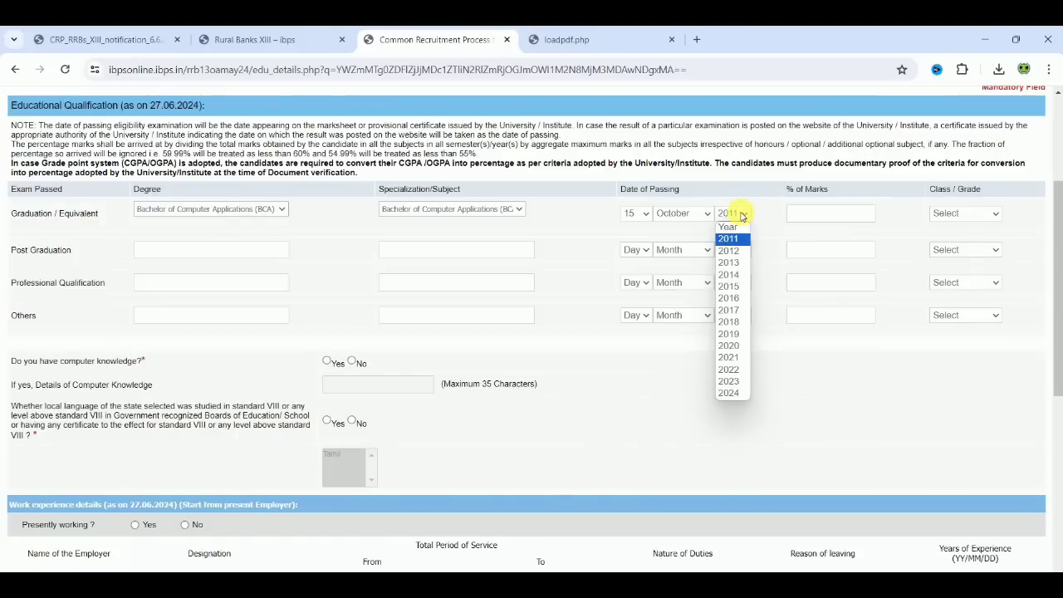
left_click(734, 321)
left_click(734, 321)
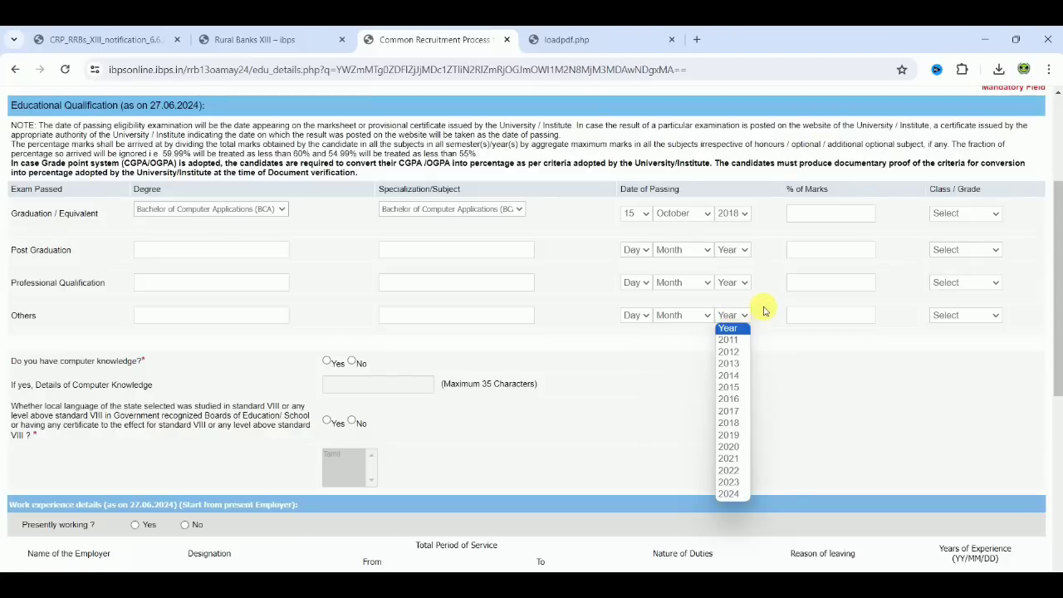
left_click(763, 307)
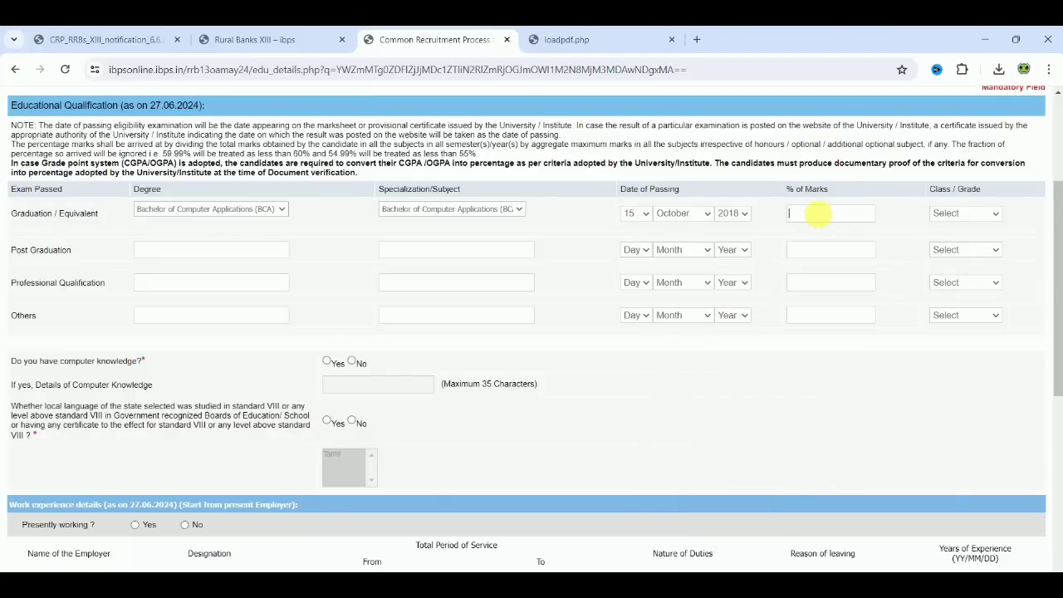
Record 75 as the graduation's percentage of marks, acknowledge the percentage notice, and set the class to First Class.
left_click(905, 204)
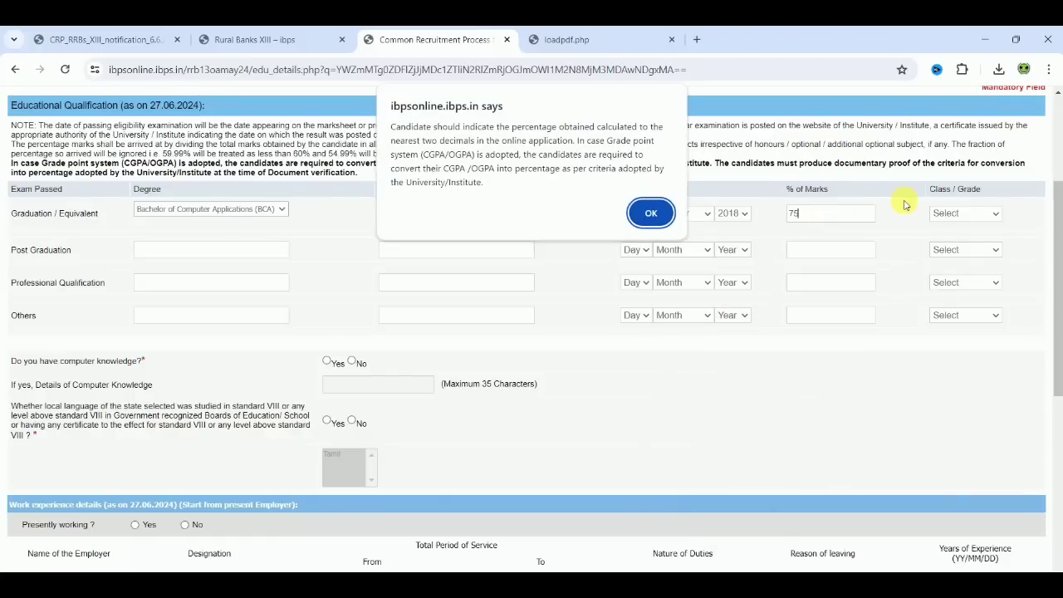
left_click(651, 214)
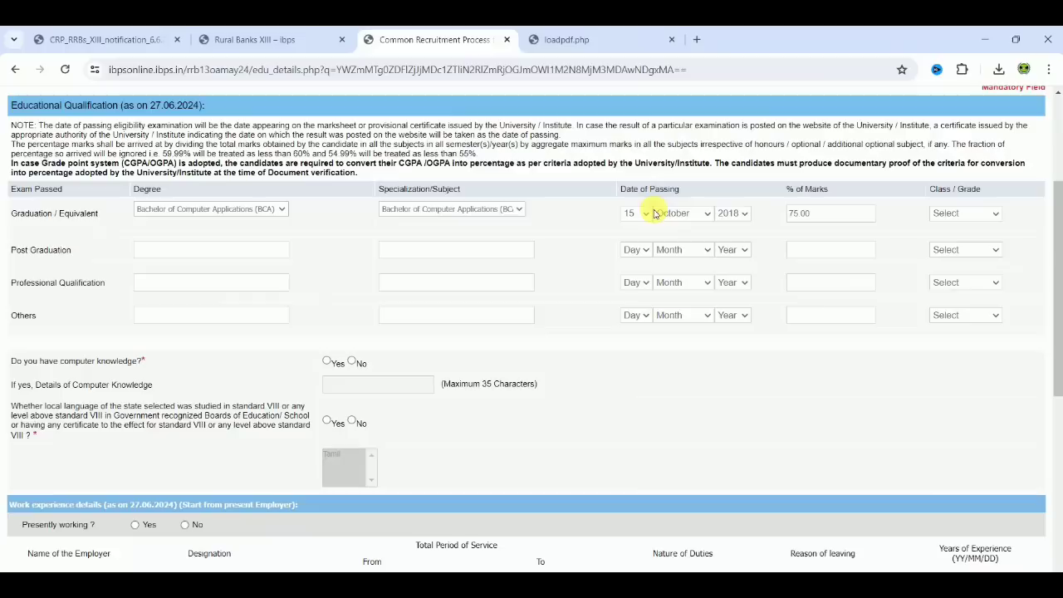
left_click(964, 214)
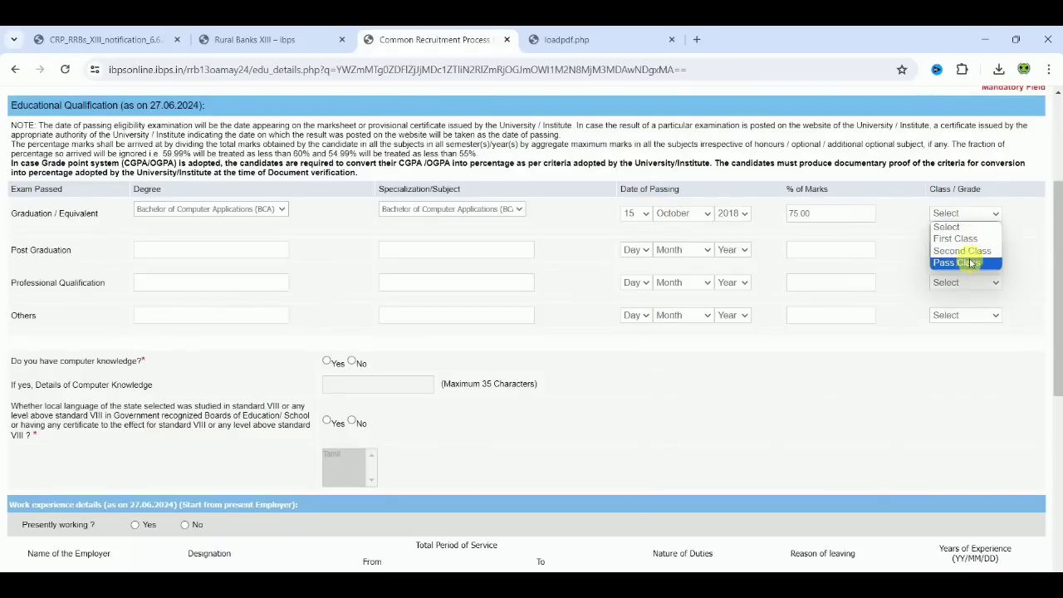
left_click(965, 238)
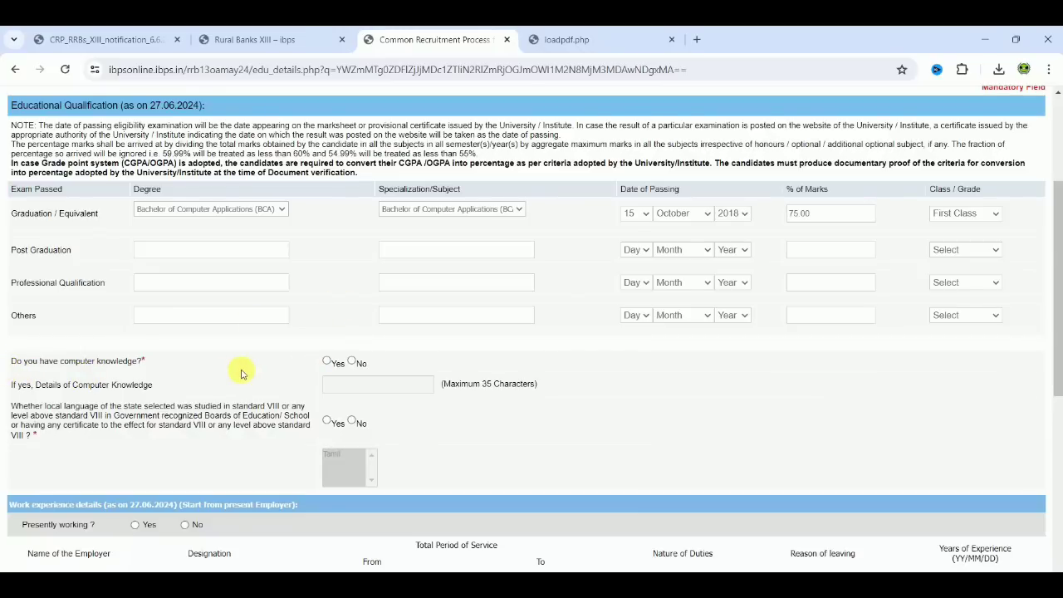
Answer Yes to having computer knowledge and to having studied the local language, and choose Tamil as that language.
left_click(328, 362)
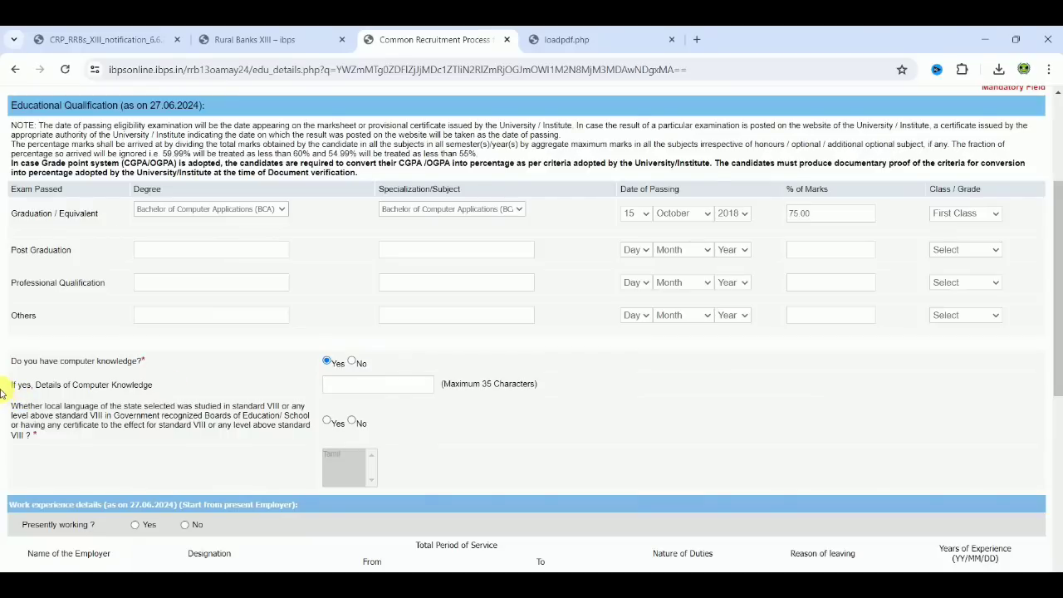
left_click(373, 387)
left_click(327, 422)
left_click(334, 453)
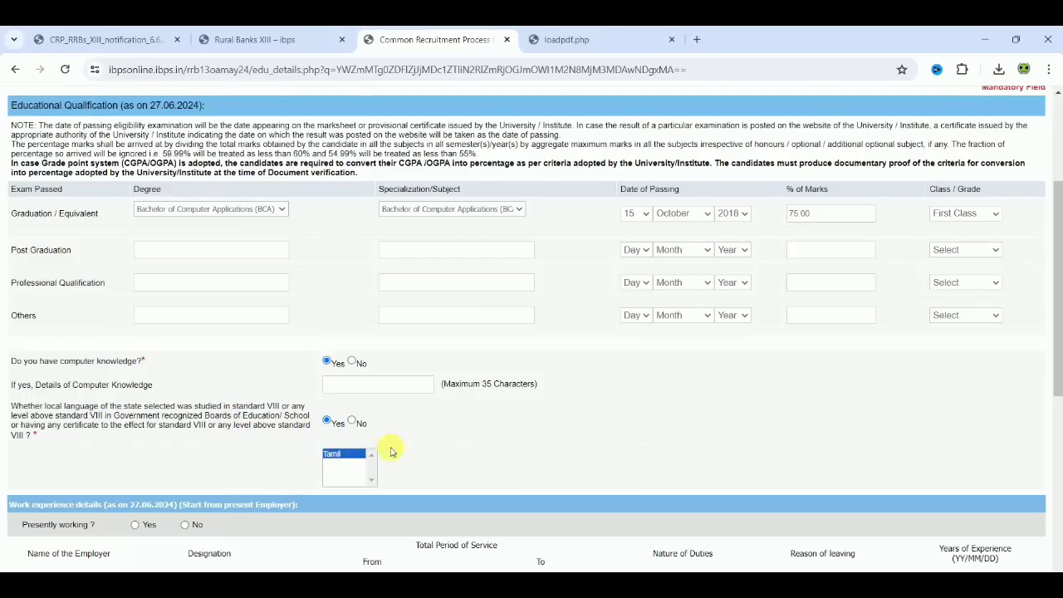
left_click(442, 455)
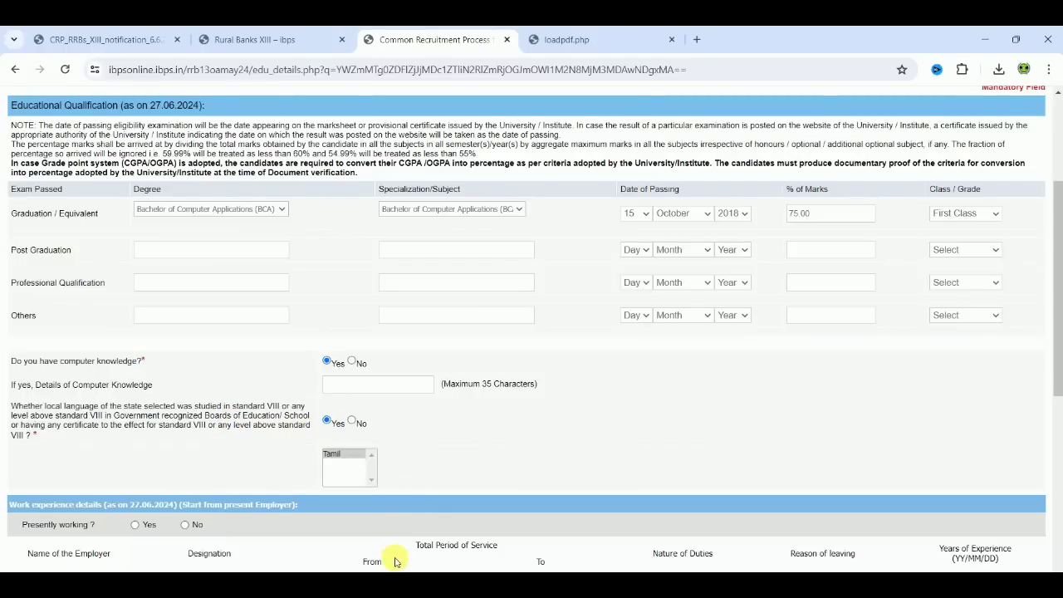
Answer No to the presently working question in the work experience details.
scroll(582, 505, "down", 5)
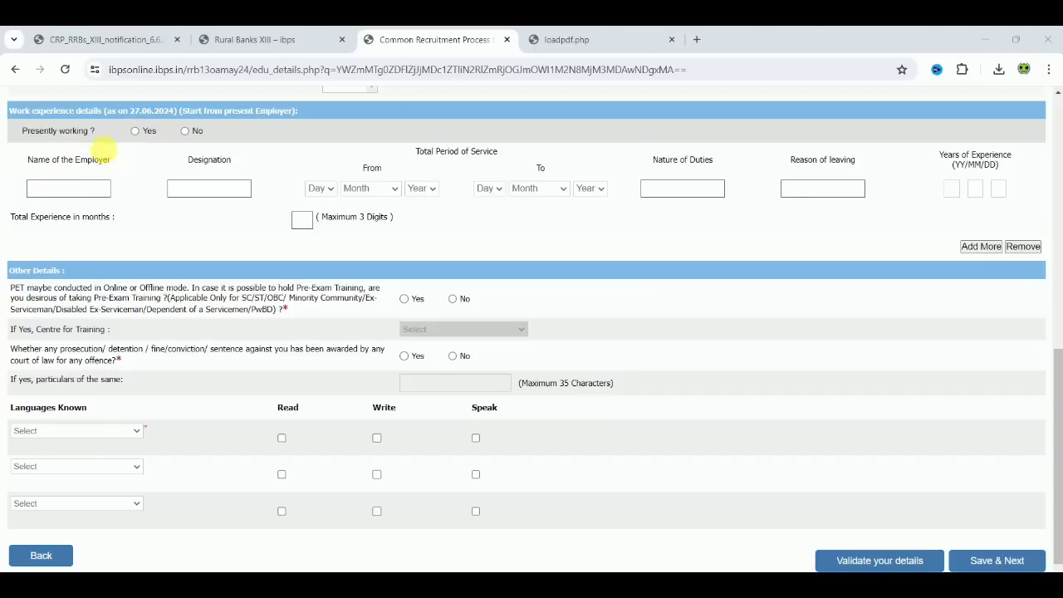
left_click(135, 130)
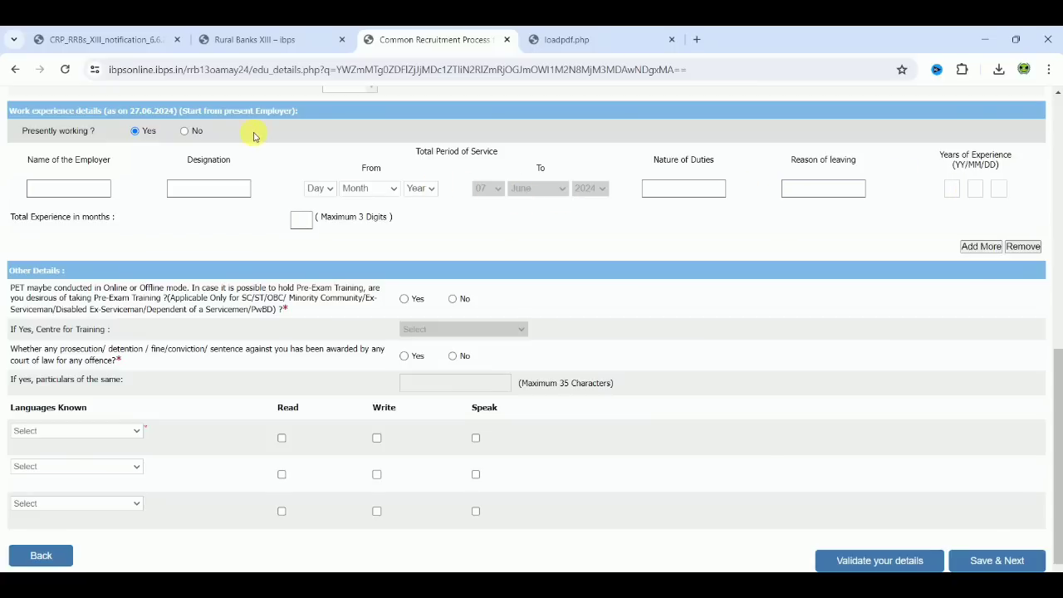
left_click(185, 131)
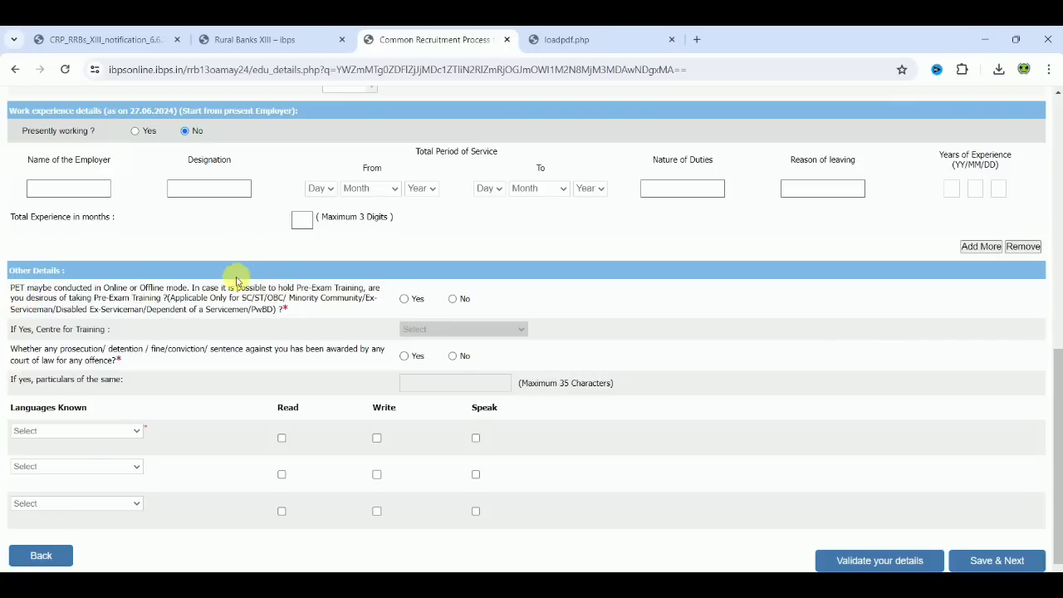
left_click(404, 299)
left_click(457, 329)
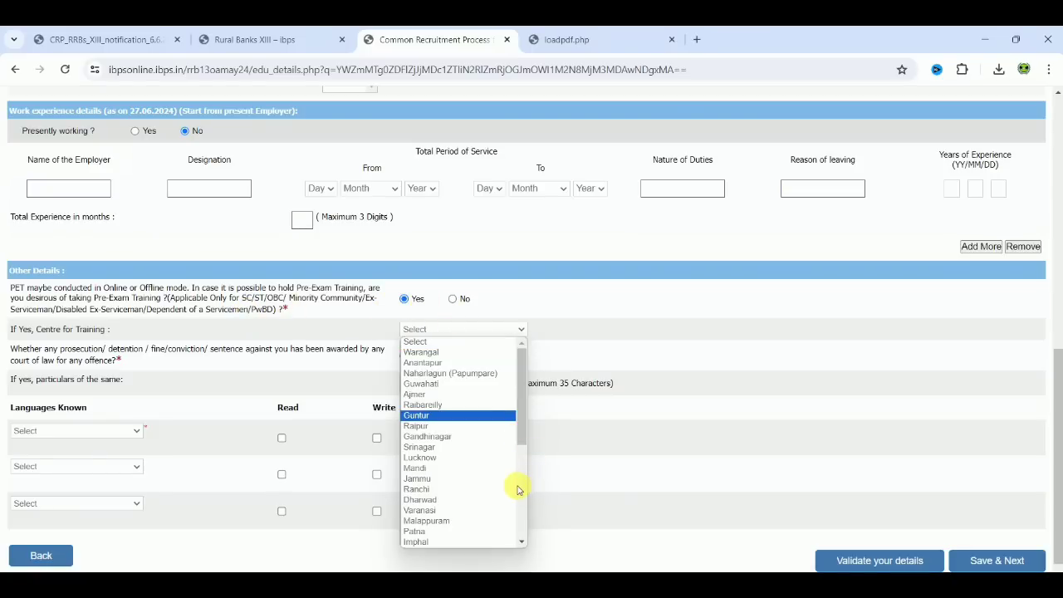
scroll(518, 490, "down", 5)
left_click_drag(520, 489, 526, 405)
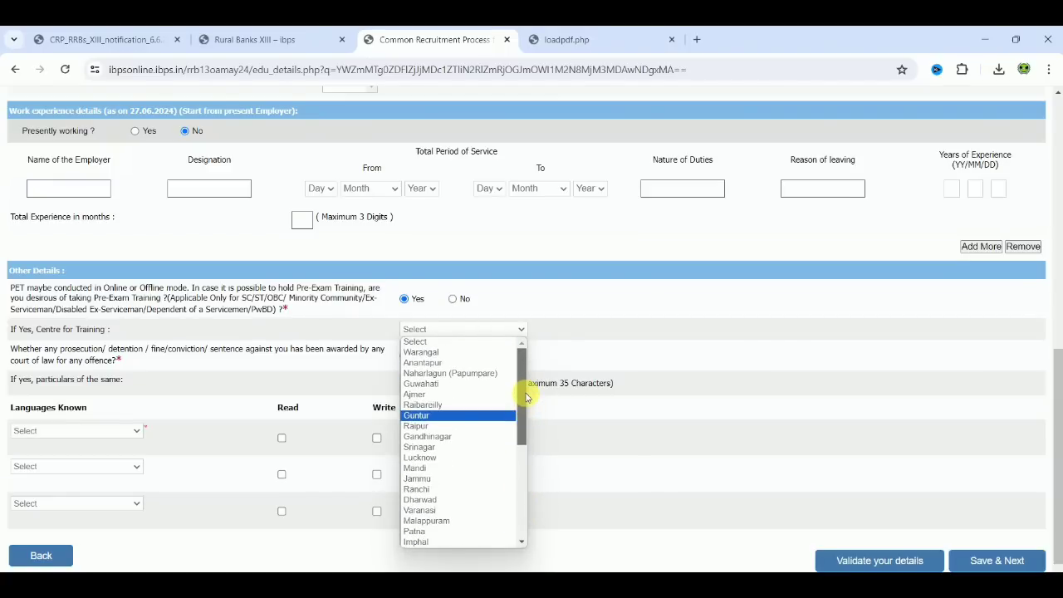
Answer No to both the Pre-Exam Training question and the prosecution or conviction question.
left_click(453, 302)
left_click(453, 303)
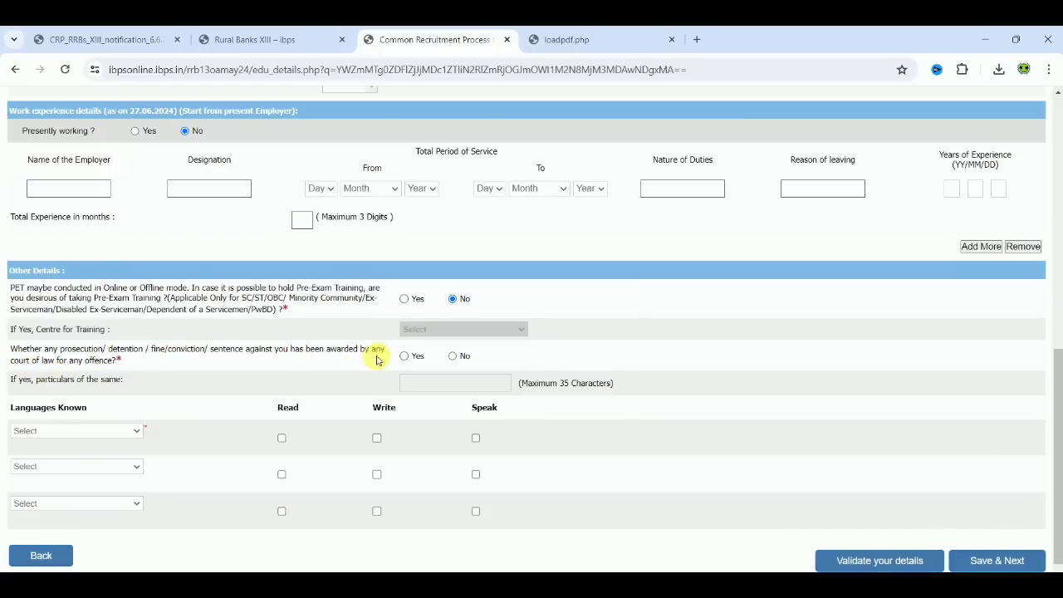
left_click(455, 358)
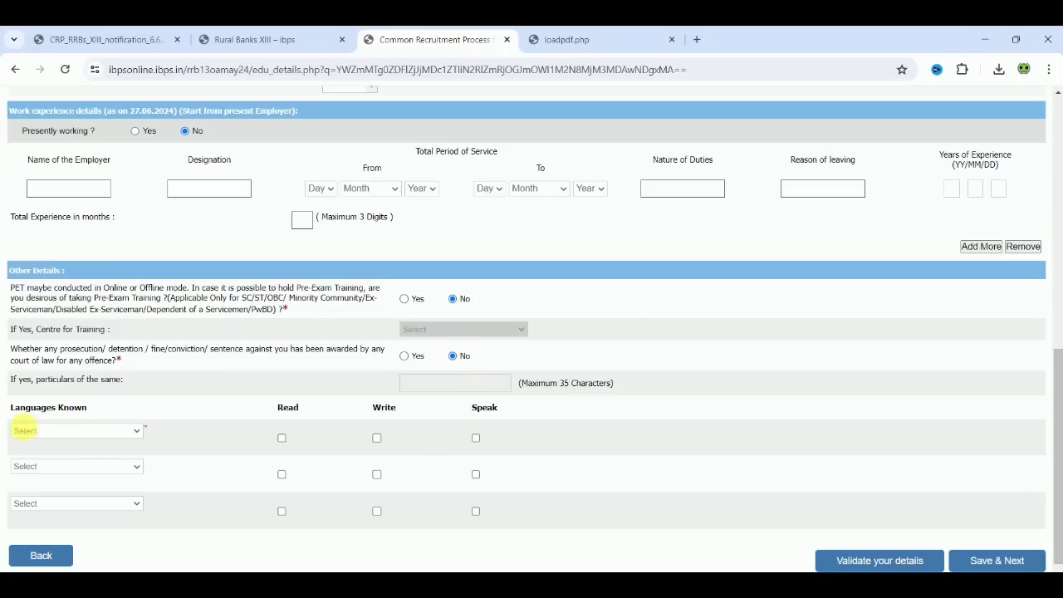
Set English as the first known language with read, write and speak ability.
left_click(123, 431)
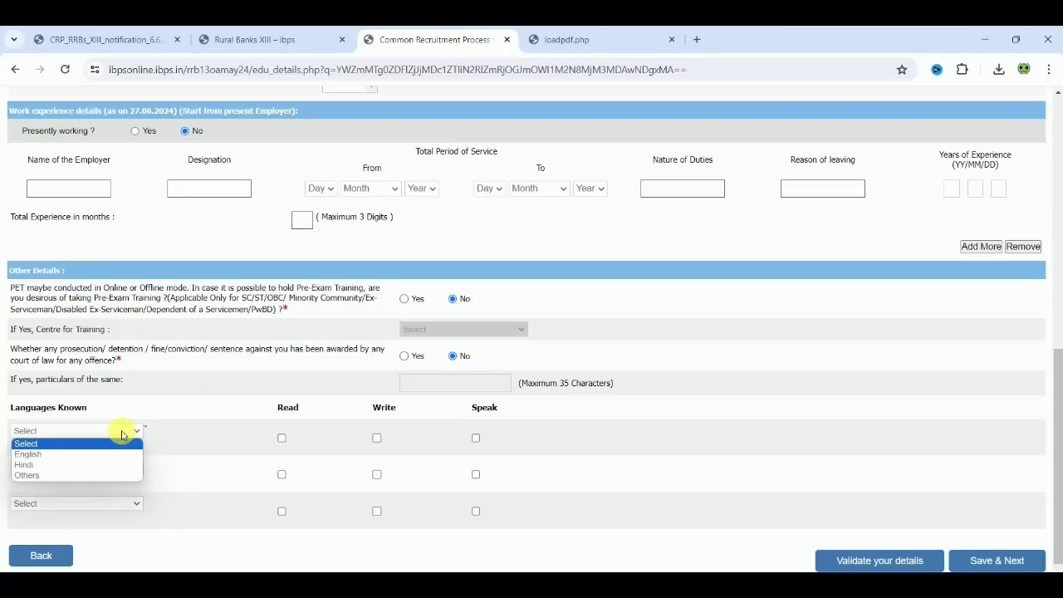
left_click(83, 455)
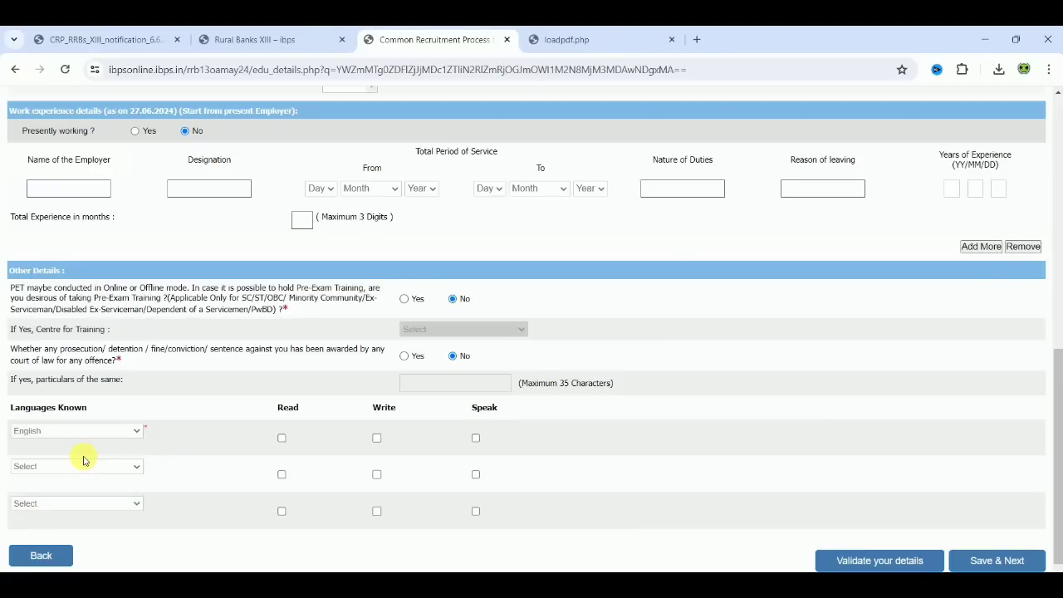
left_click(282, 439)
left_click(377, 438)
left_click(476, 437)
Set the second known language to Others, specify TAMIL, and mark read, write and speak ability for it.
left_click(58, 466)
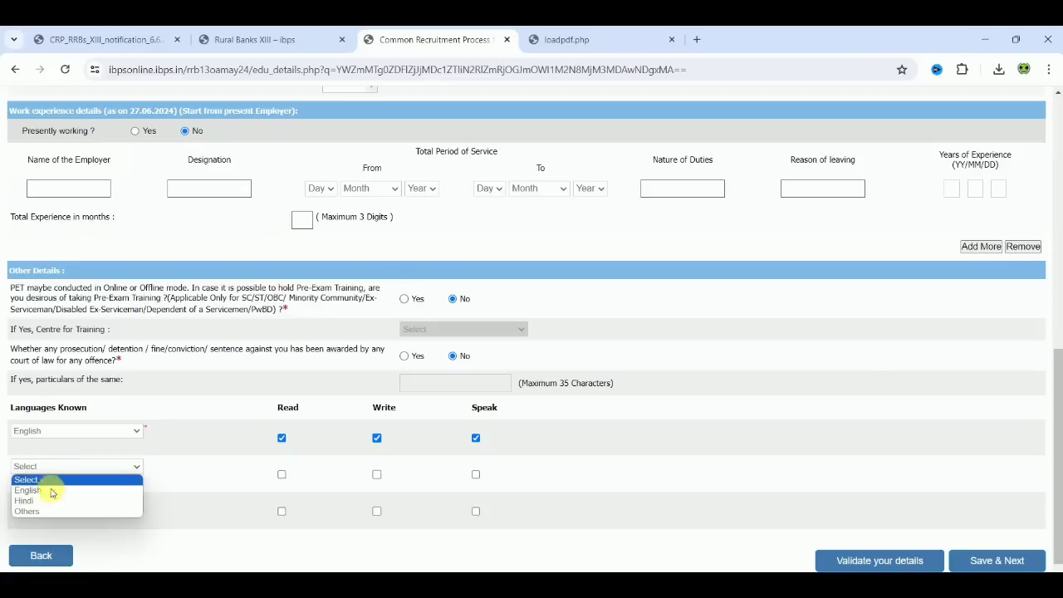
left_click(51, 510)
left_click(65, 489)
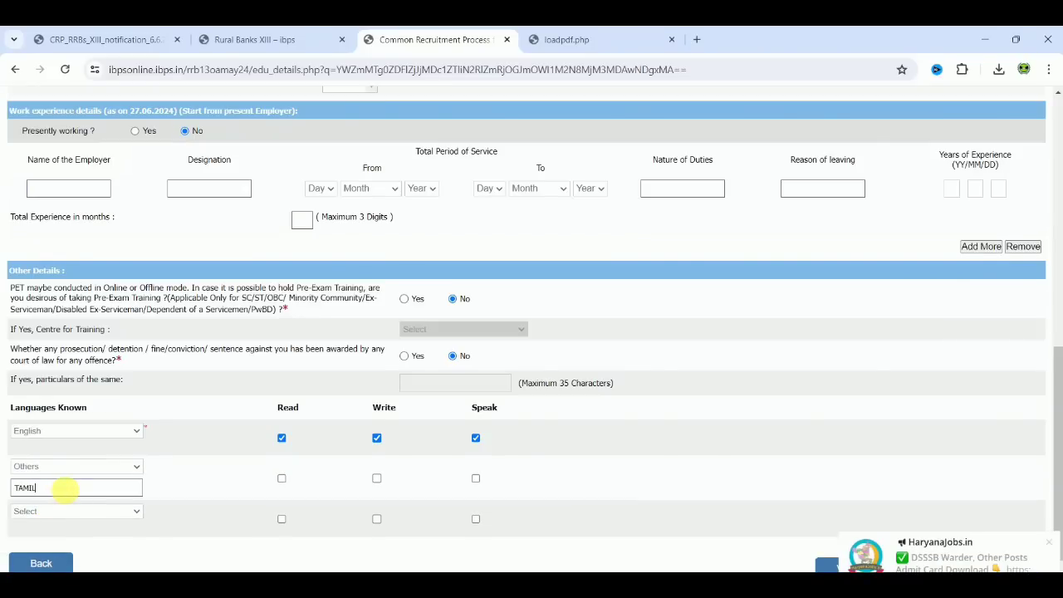
left_click(281, 479)
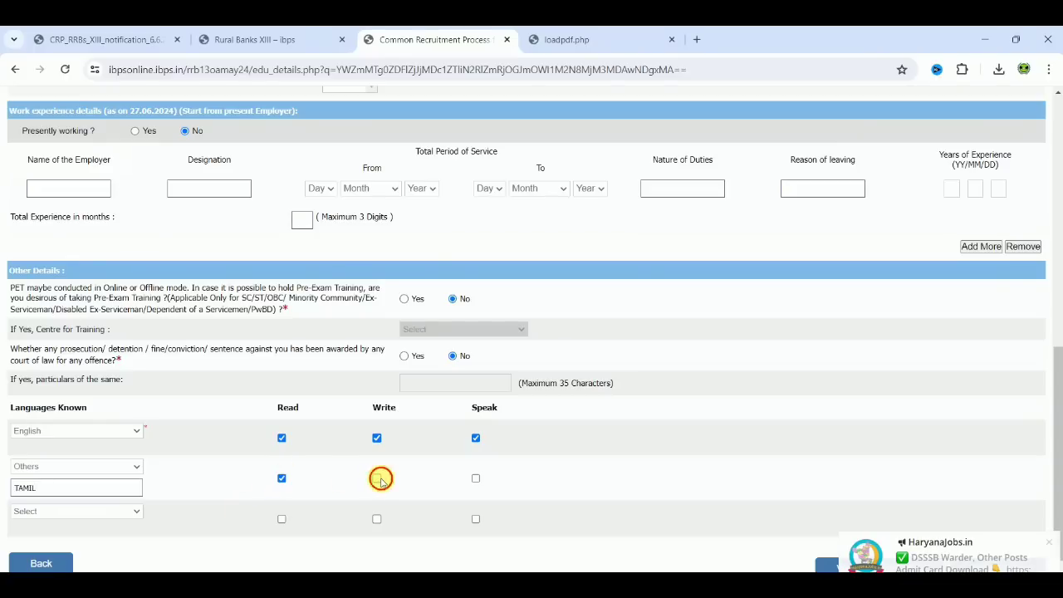
left_click(377, 478)
left_click(476, 479)
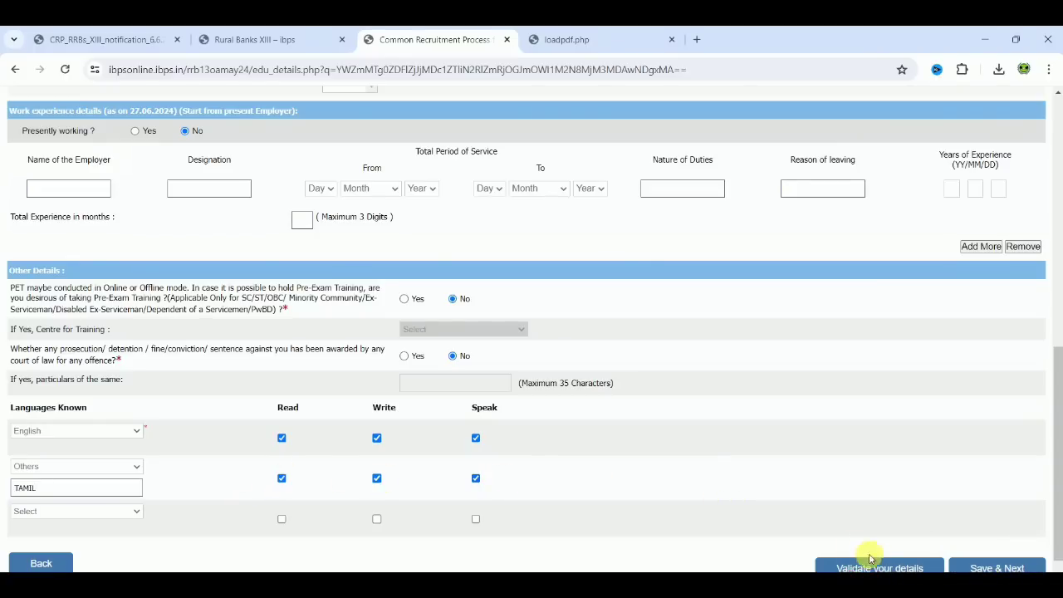
Validate the qualification, experience and language details, acknowledge the verification, and save them to proceed to bank preference.
left_click(886, 567)
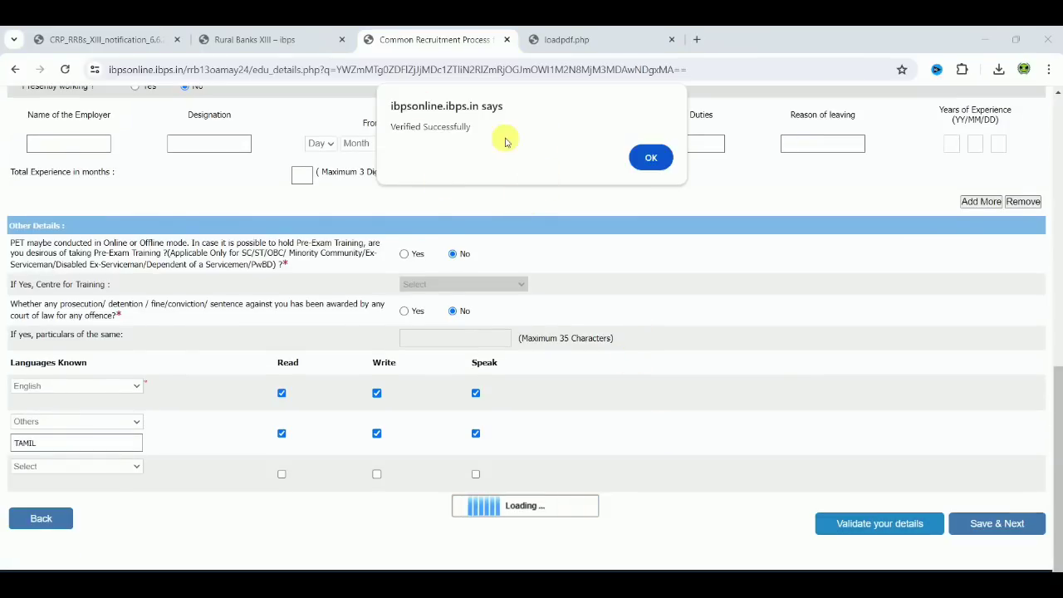
left_click(659, 160)
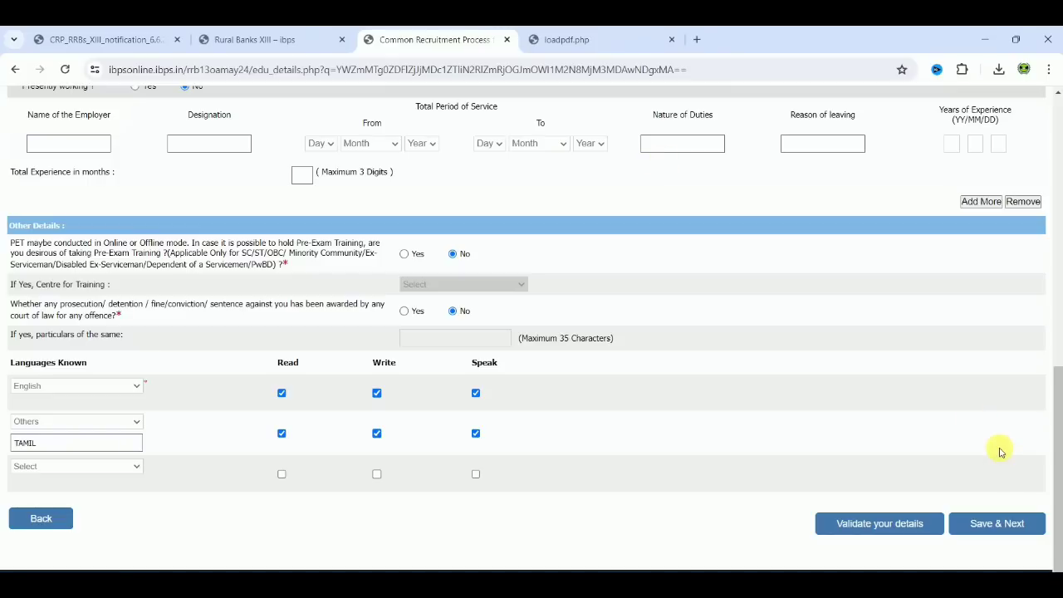
left_click(1014, 528)
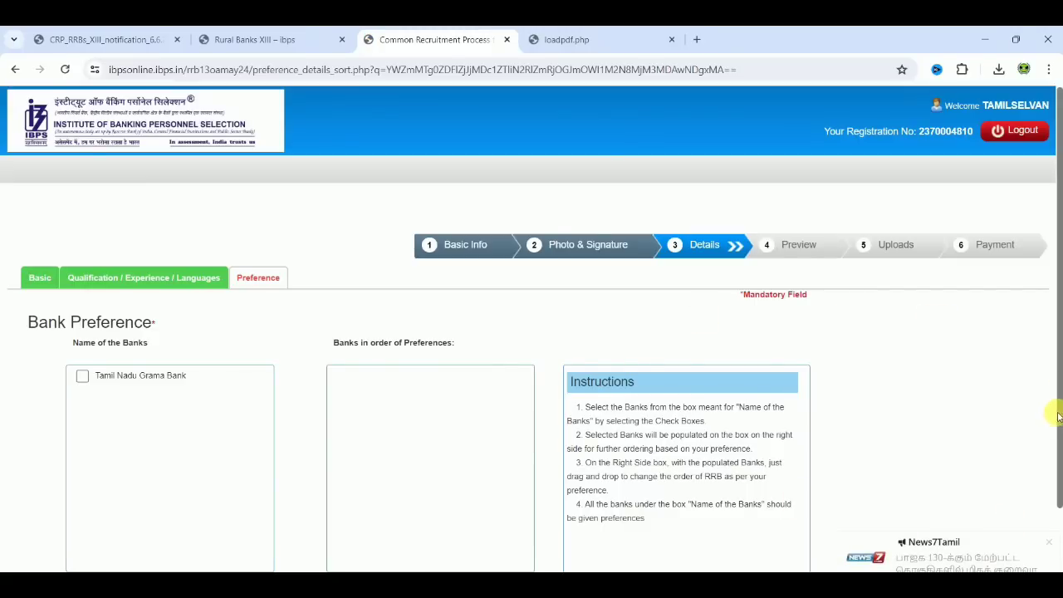
Select Tamil Nadu Grama Bank as the bank preference, then validate and save it to proceed to the preview.
left_click_drag(1057, 415, 1058, 493)
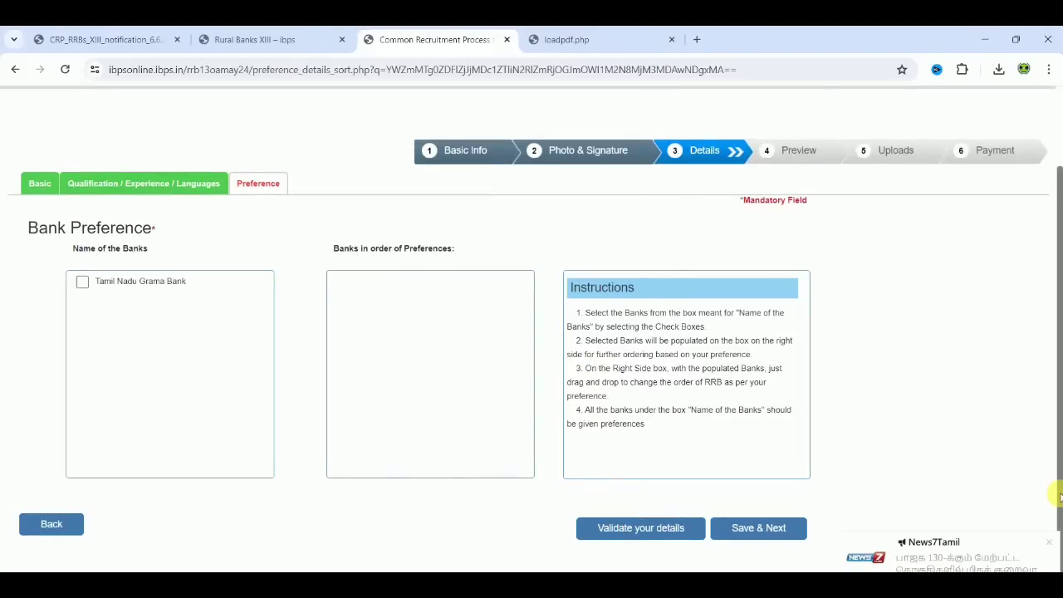
left_click(81, 283)
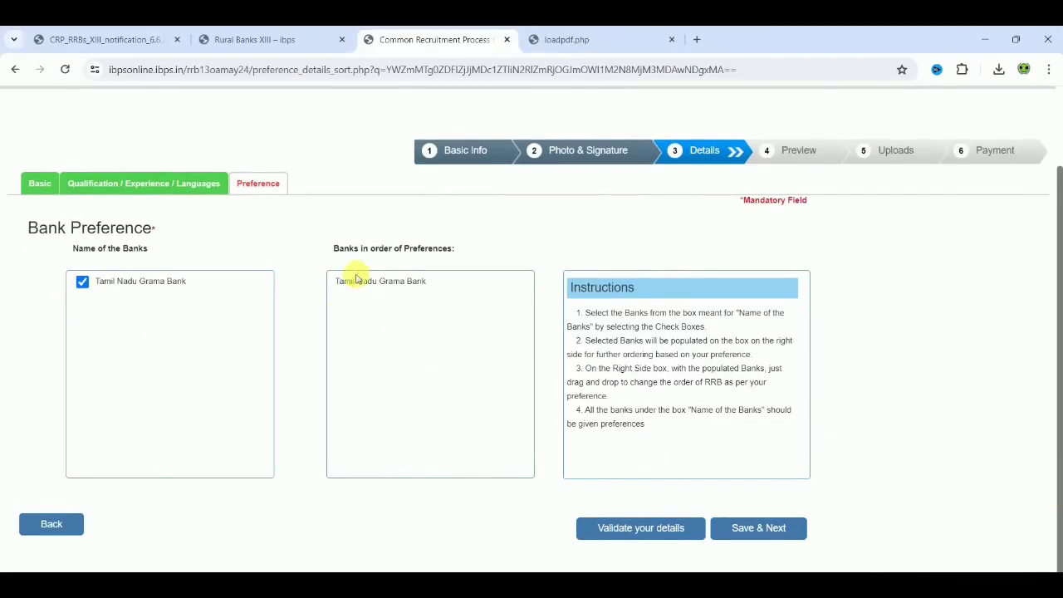
left_click(653, 535)
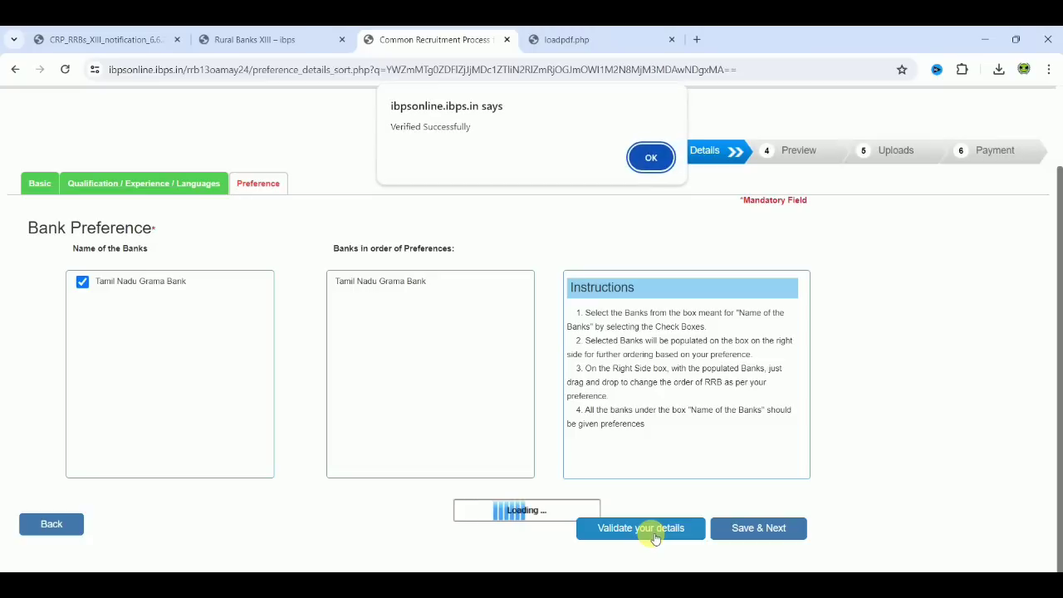
left_click(651, 157)
left_click(774, 527)
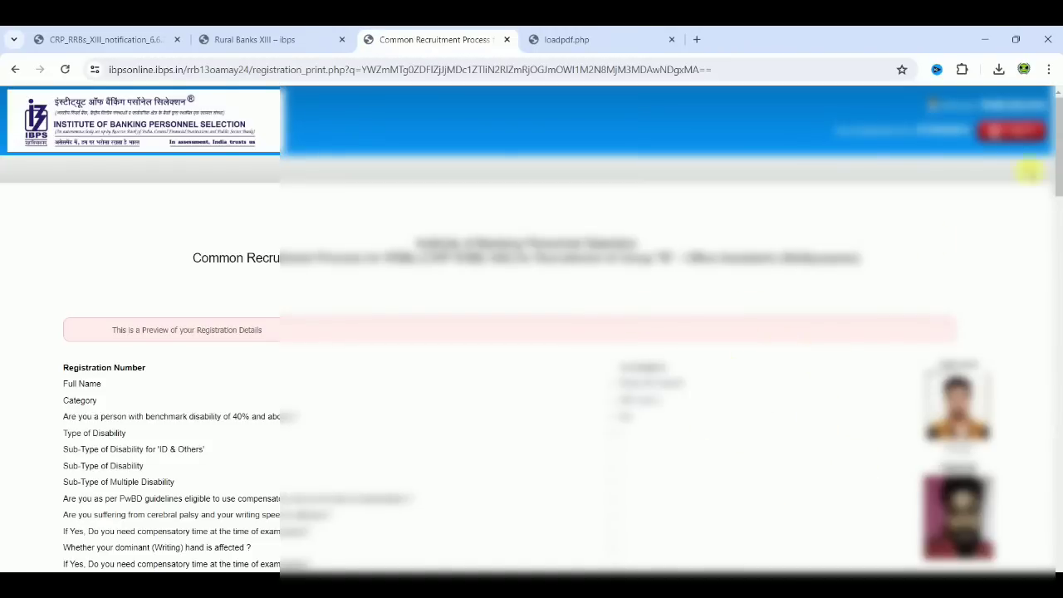
Agree to the declaration below the application preview and confirm that the entered name exactly matches the ID proof.
left_click_drag(1060, 178, 1059, 562)
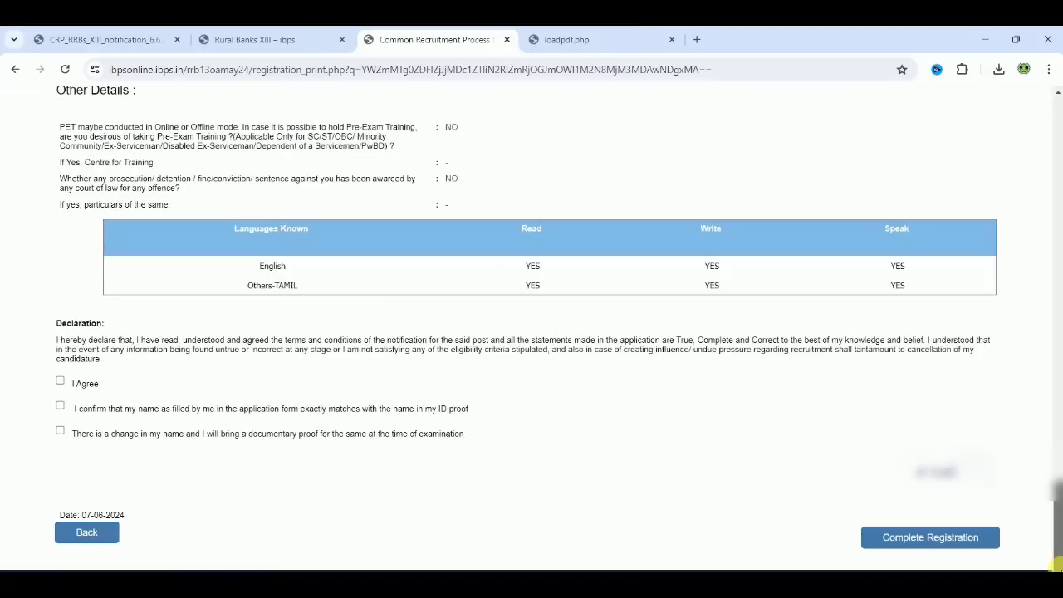
left_click(59, 382)
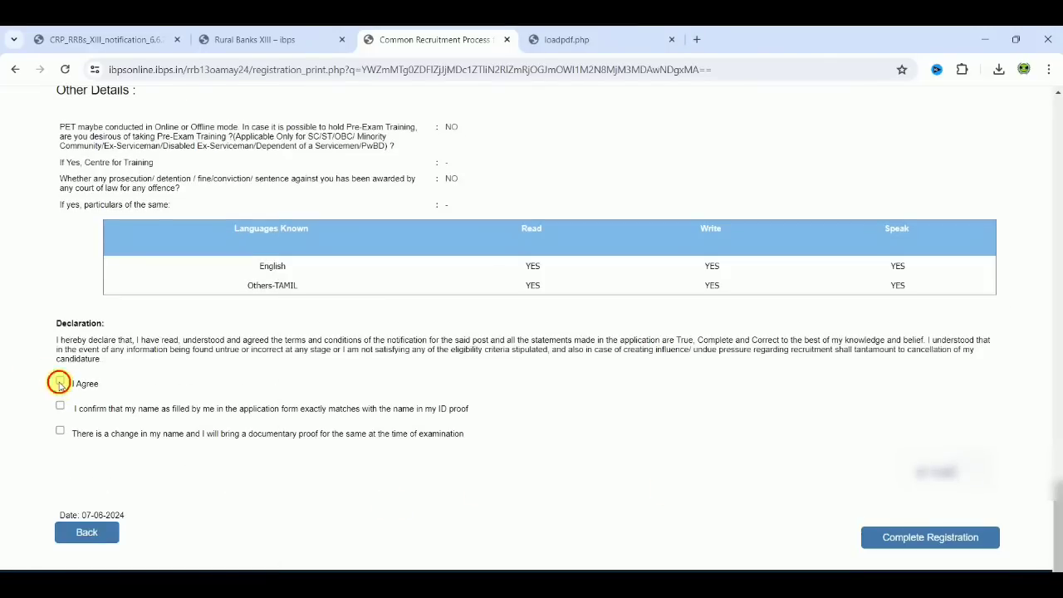
left_click(60, 406)
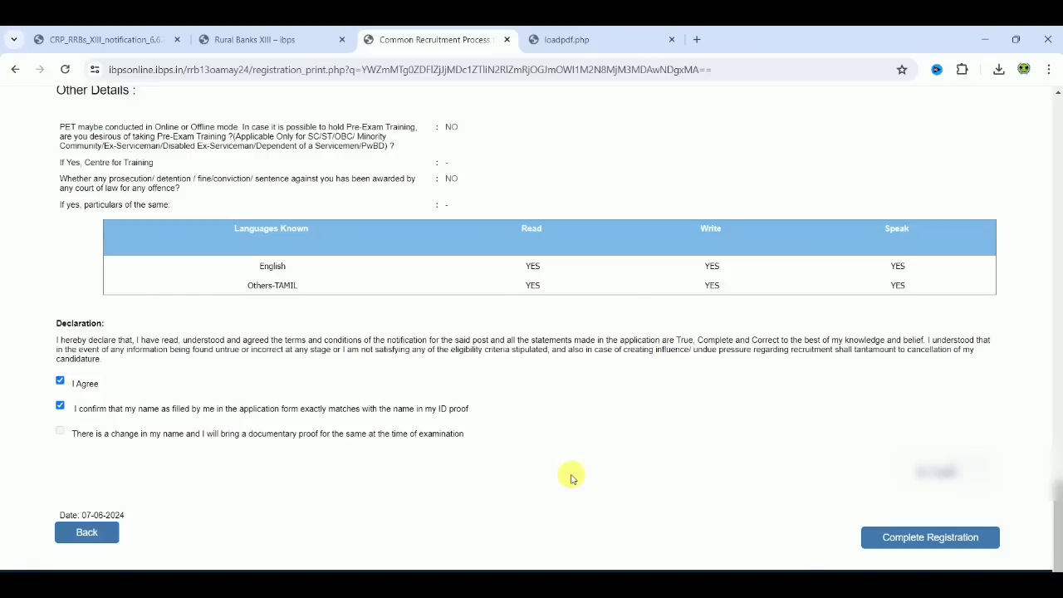
Complete the registration and accept both confirmation prompts to proceed to the document uploads.
left_click(901, 541)
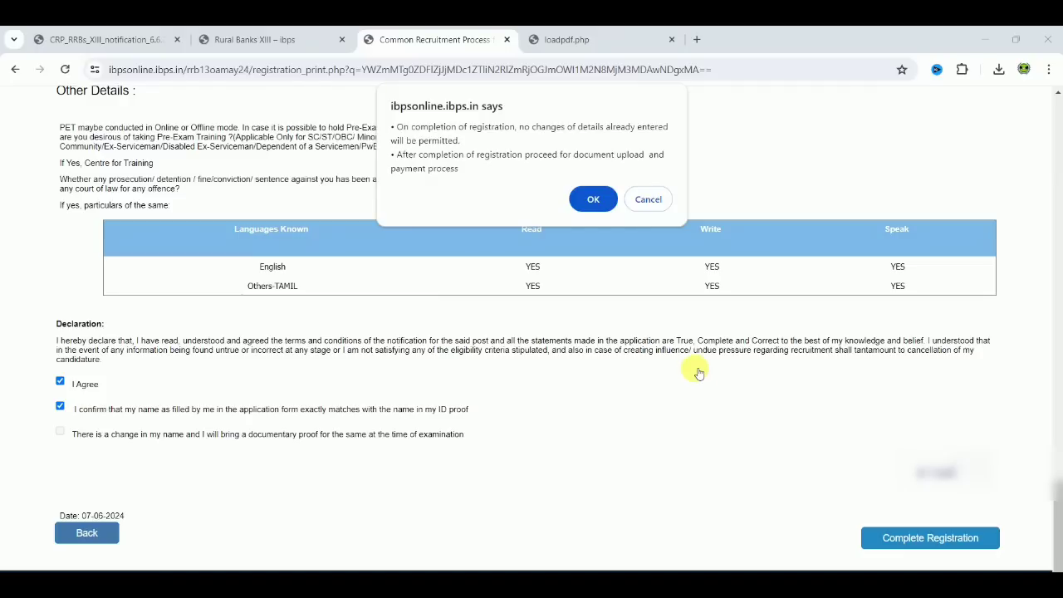
left_click(589, 199)
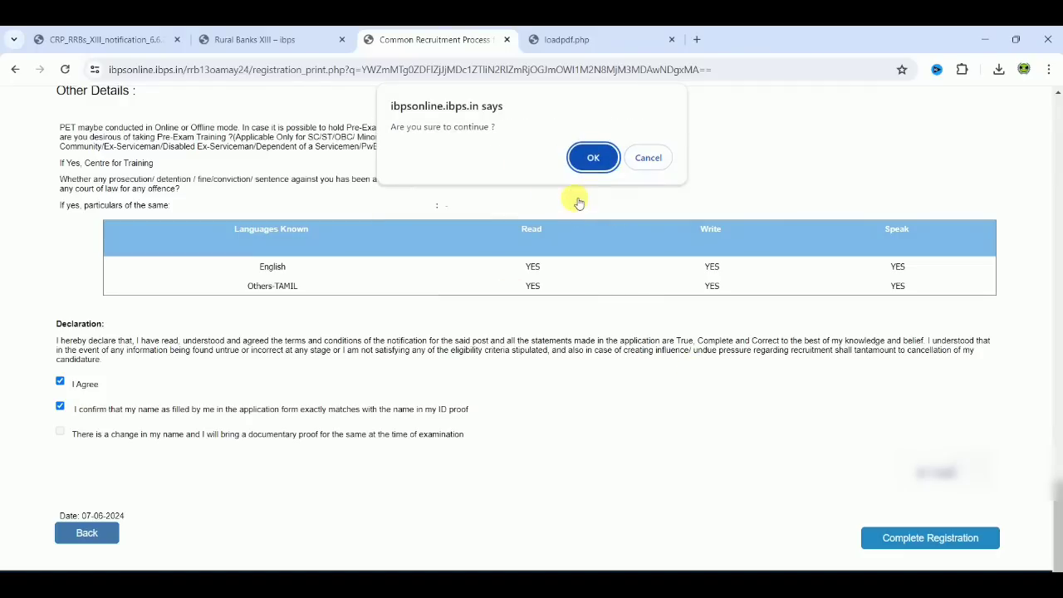
left_click(596, 158)
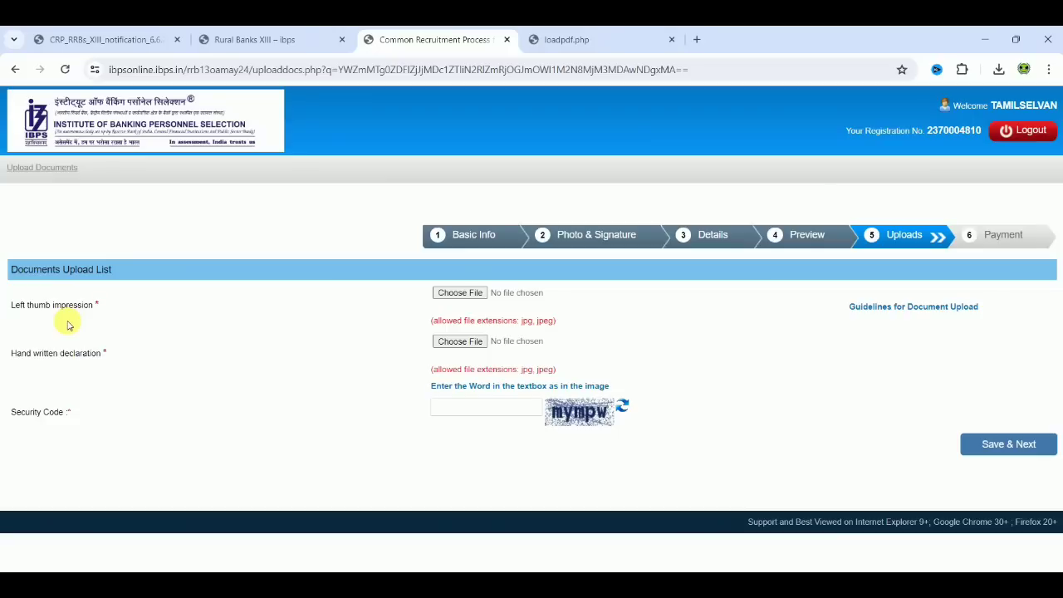
Open the document upload guidelines and review the requirements for the left thumb impression and the hand-written declaration.
left_click(875, 309)
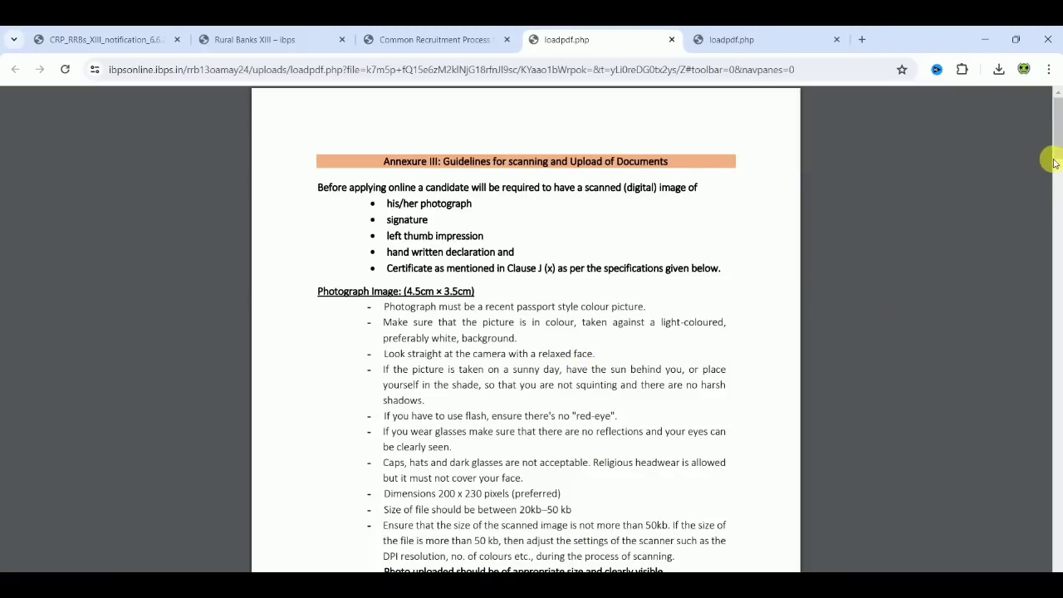
left_click_drag(1049, 157, 1059, 246)
scroll(1059, 246, "down", 1)
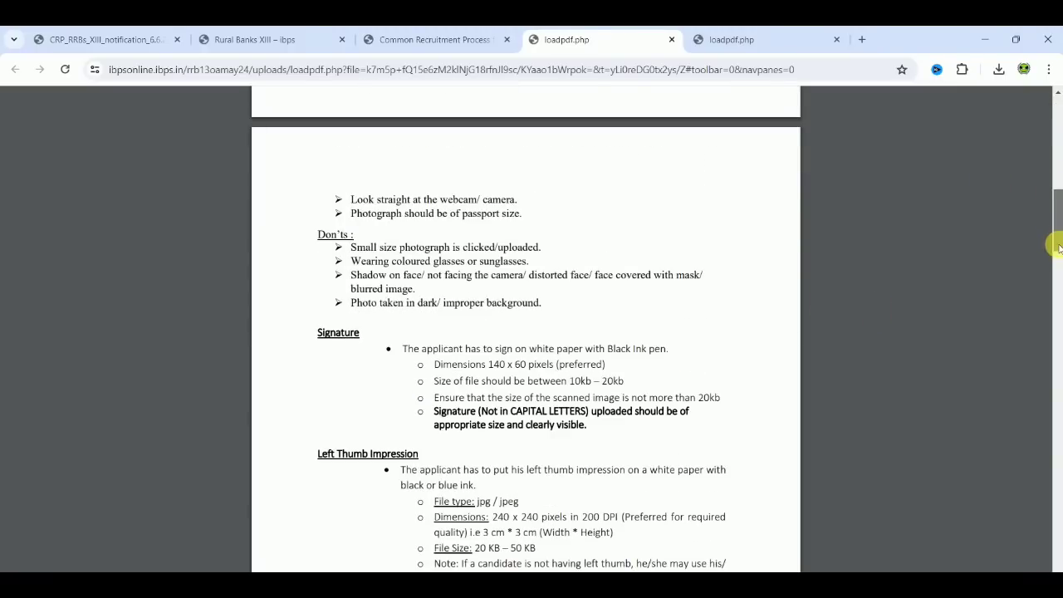
scroll(1056, 245, "down", 3)
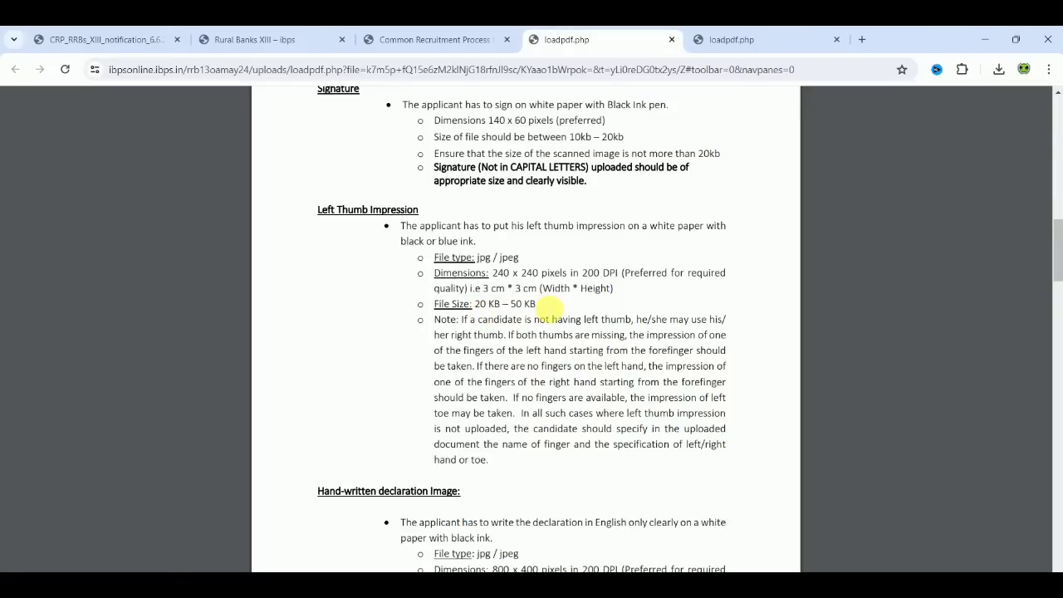
left_click(402, 40)
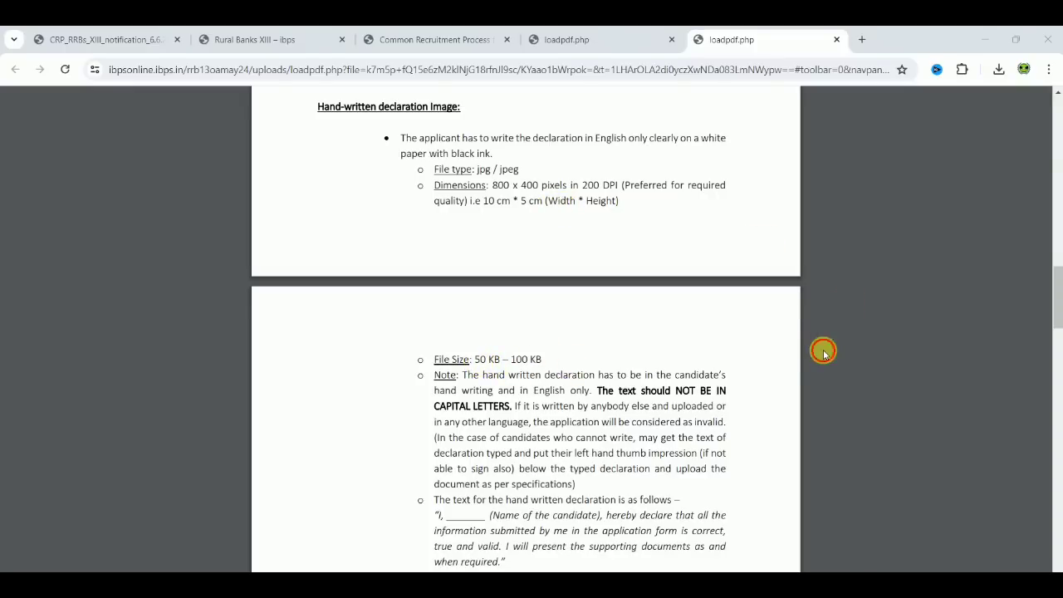
scroll(822, 353, "down", 2)
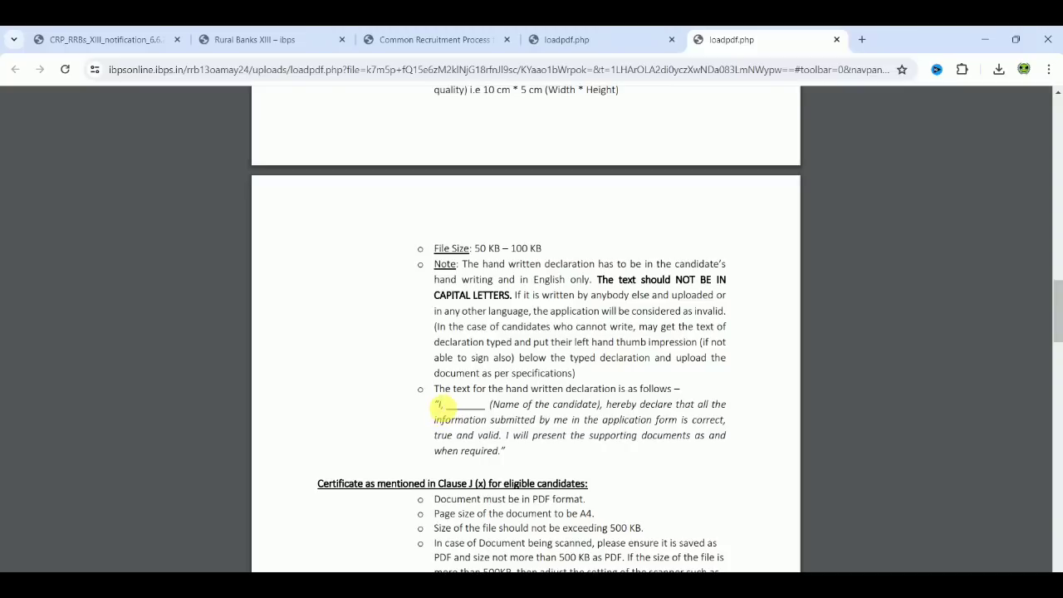
Highlight the prescribed text of the hand-written declaration in the upload guidelines, then clear the highlight.
left_click_drag(440, 405, 523, 467)
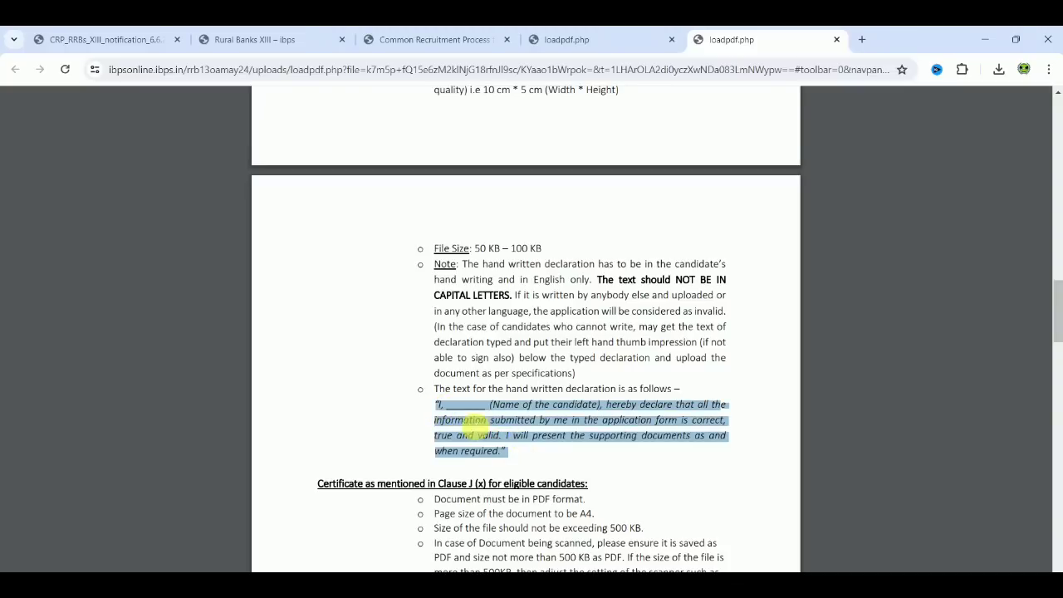
left_click(441, 404)
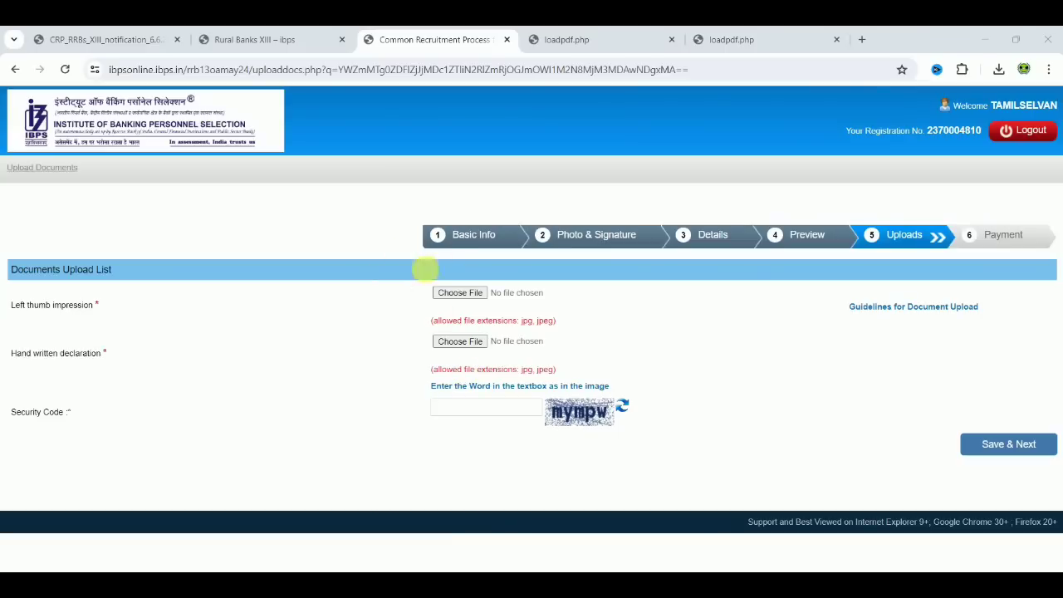
Enter the security code on the document uploads page and save it to proceed to payment.
left_click(496, 407)
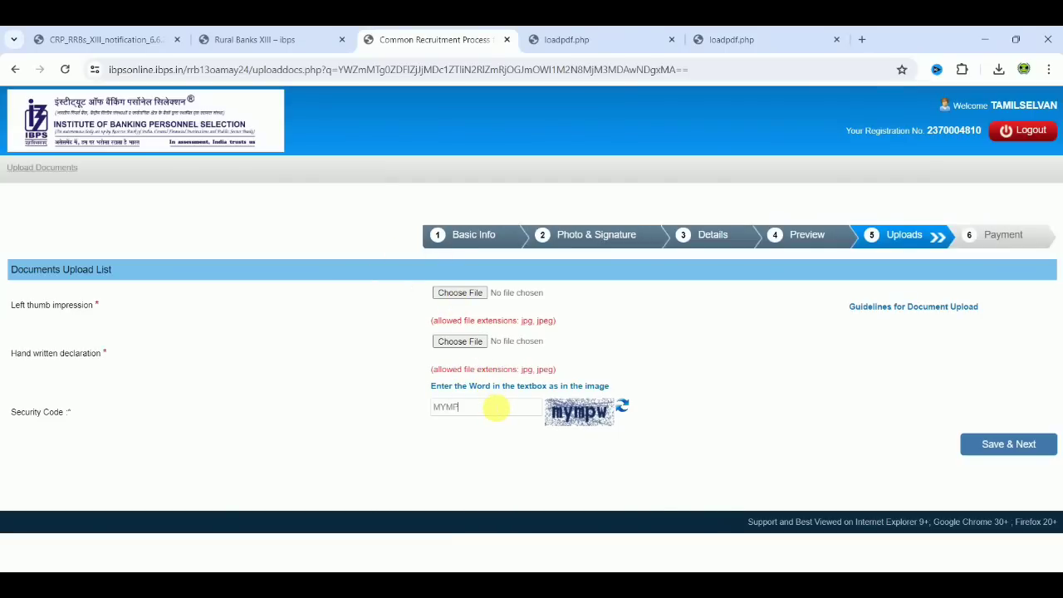
left_click(1036, 446)
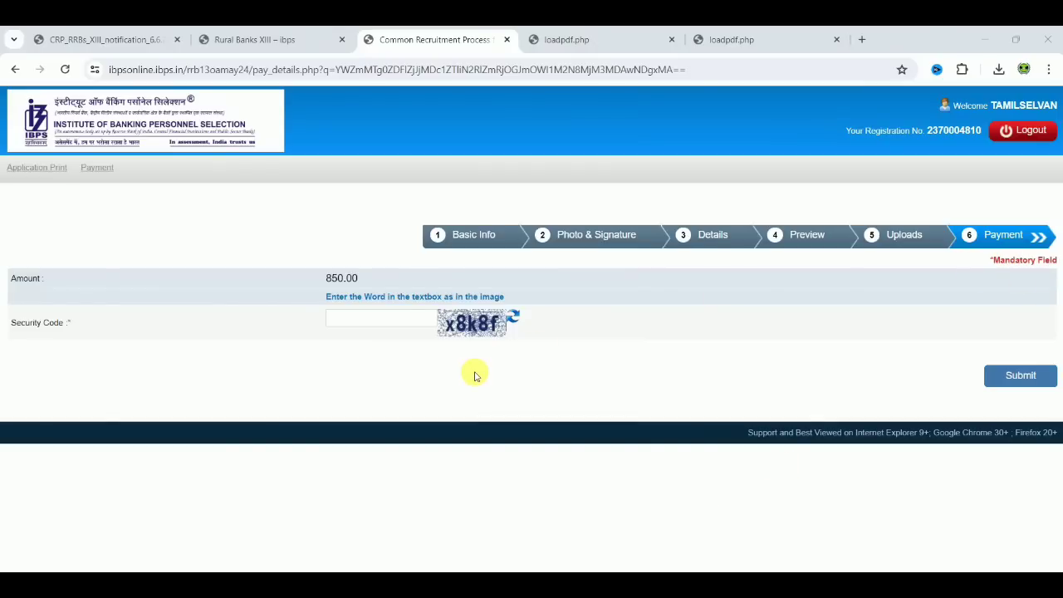
Enter the security code on the payment page, submit it and confirm proceeding to the payment gateway.
left_click(402, 325)
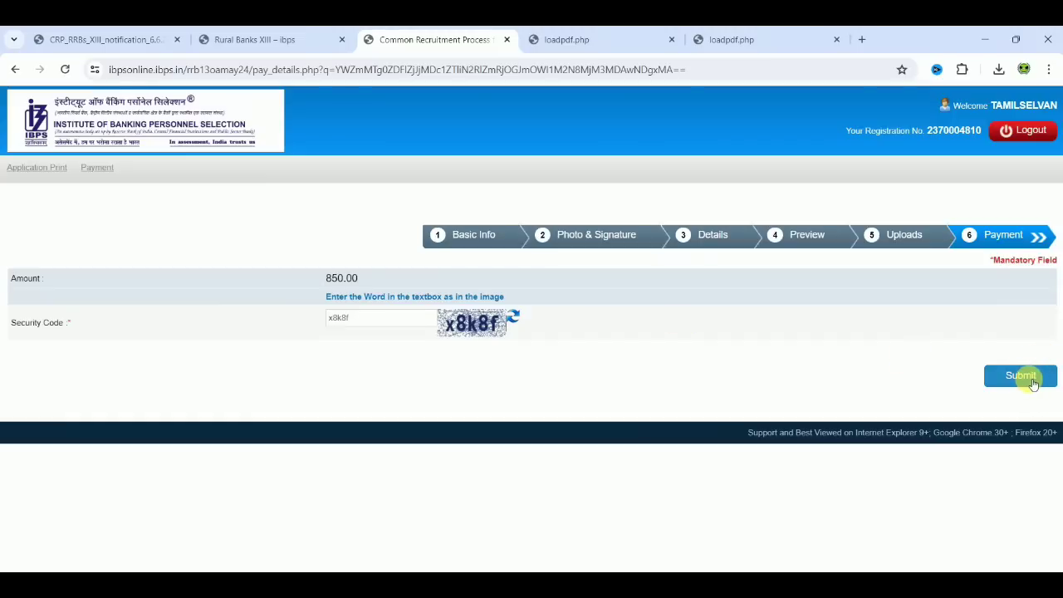
left_click(1030, 381)
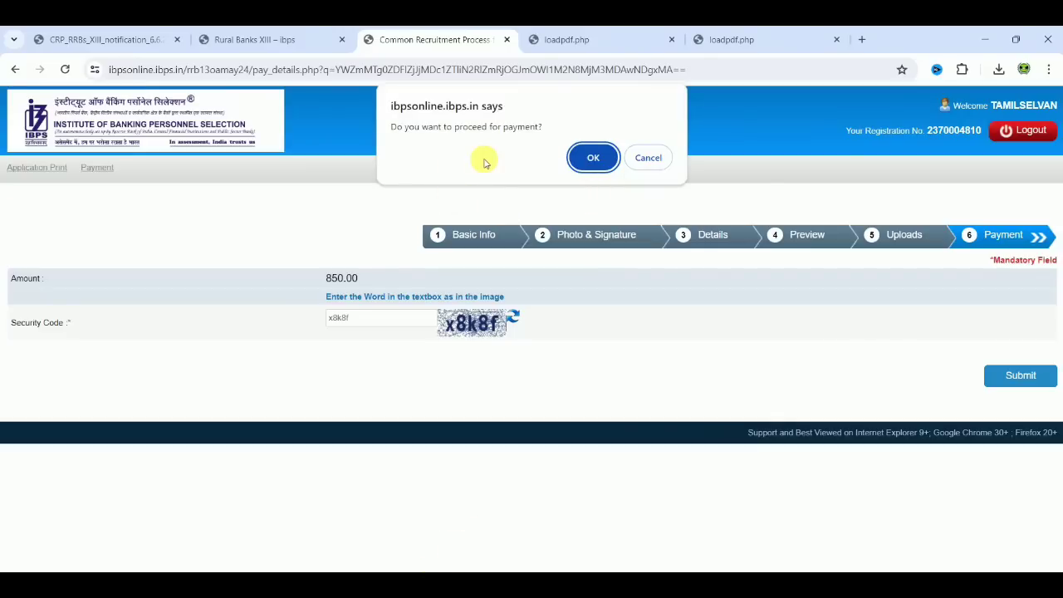
left_click(593, 158)
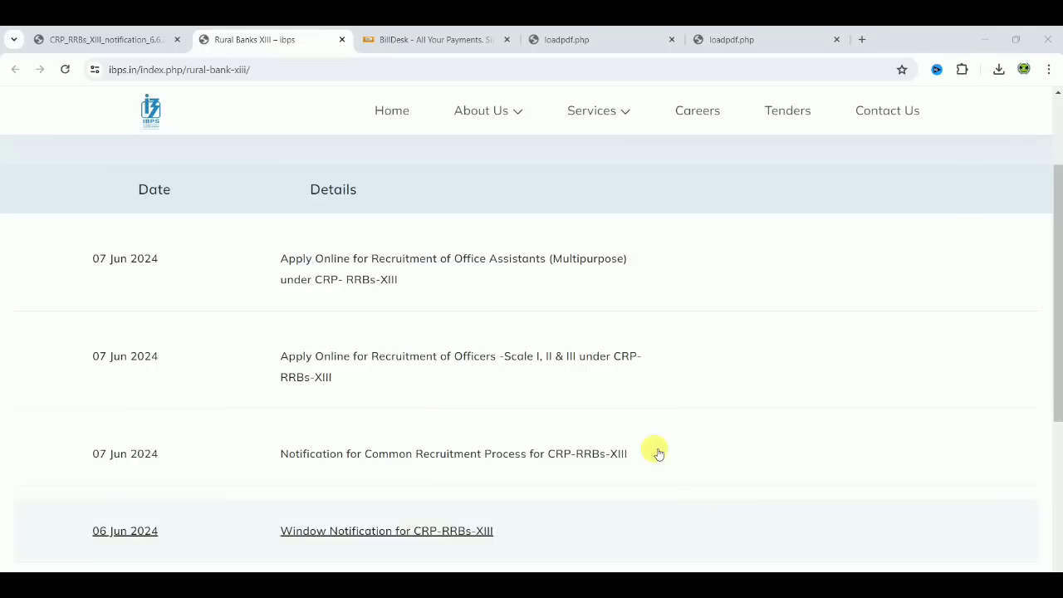
Open the online application for Officers Scale I, II & III under CRP-RRBs-XIII, start a new registration and look through the basic information form.
left_click(413, 358)
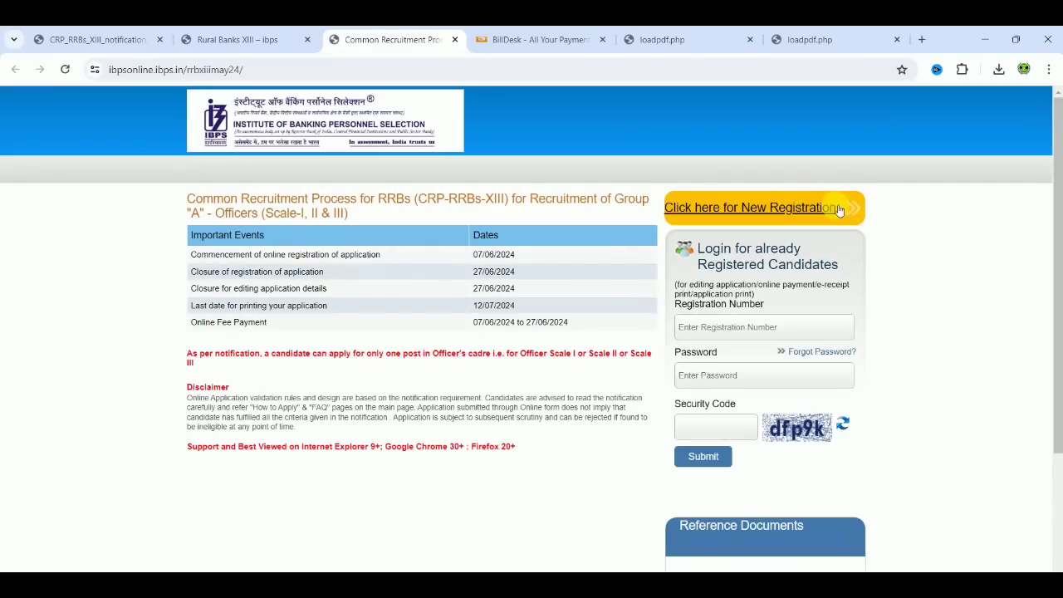
left_click(835, 208)
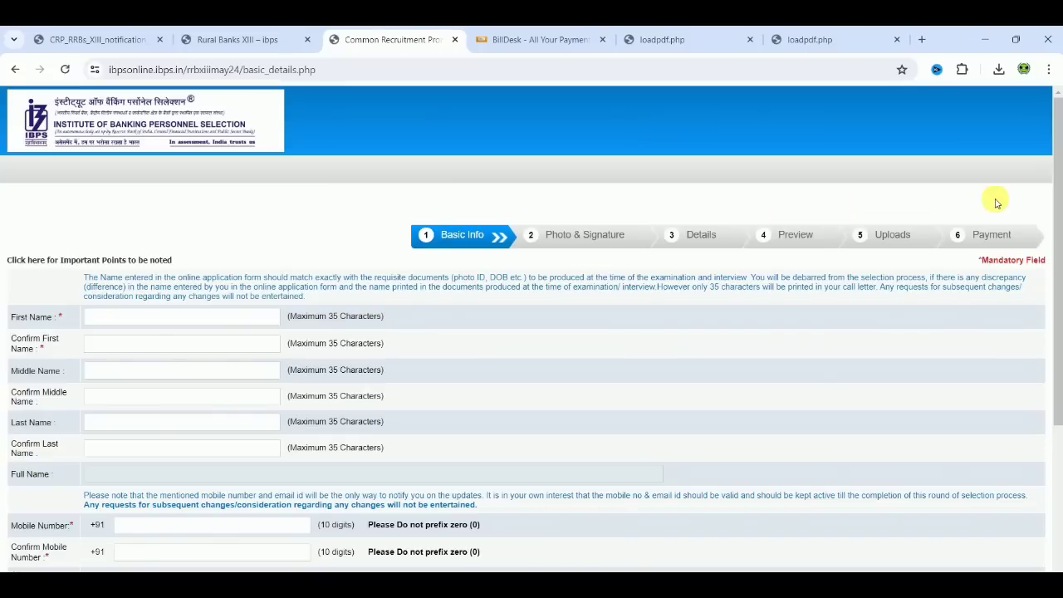
scroll(1058, 340, "down", 2)
left_click_drag(1057, 341, 1057, 307)
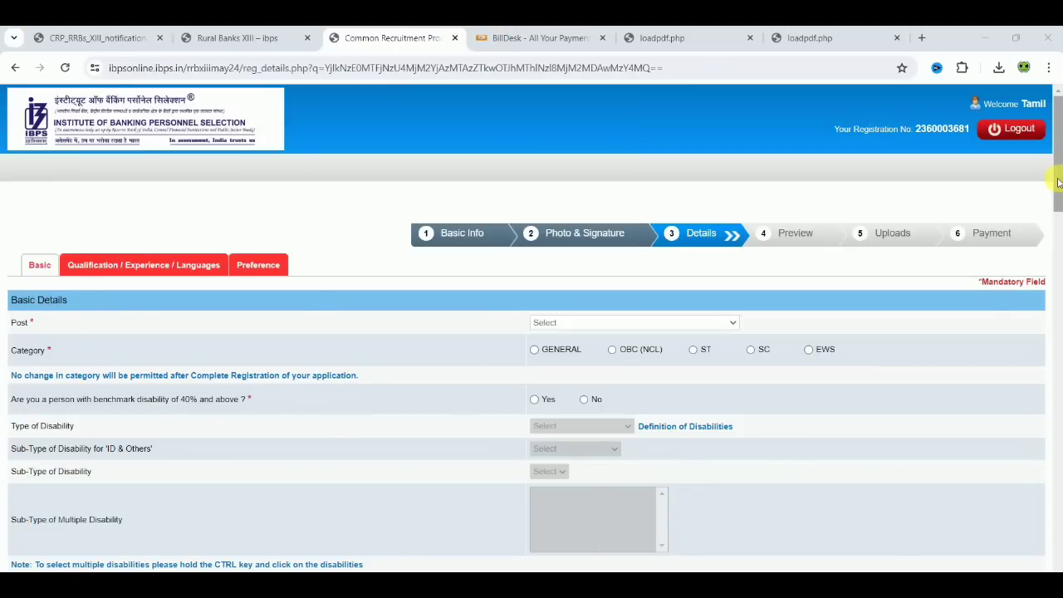
Look through the officer application's basic details form down to the application fee section and validate the details.
left_click_drag(1057, 181, 1059, 563)
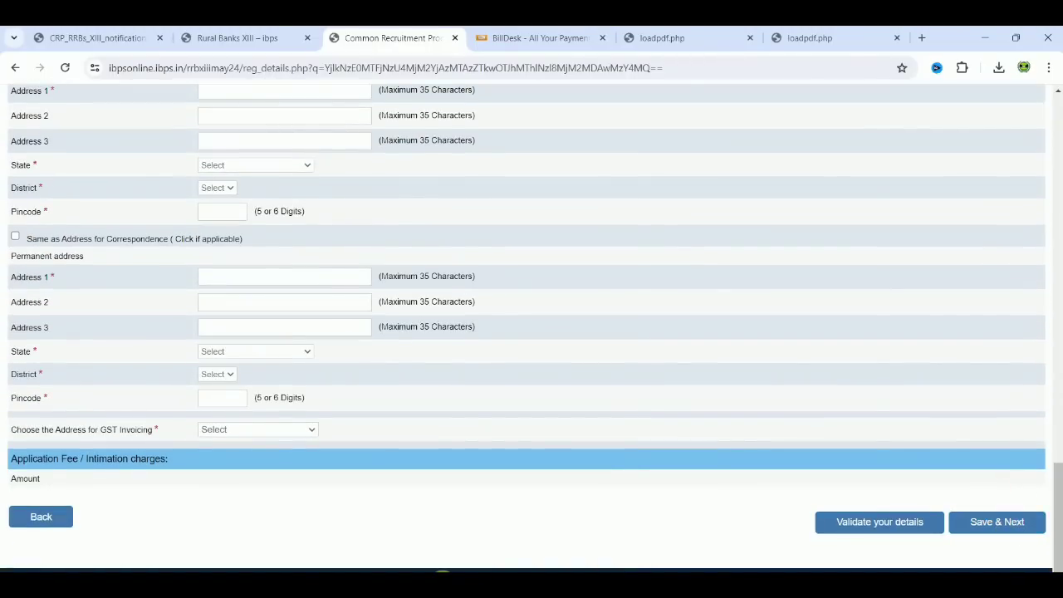
left_click(880, 522)
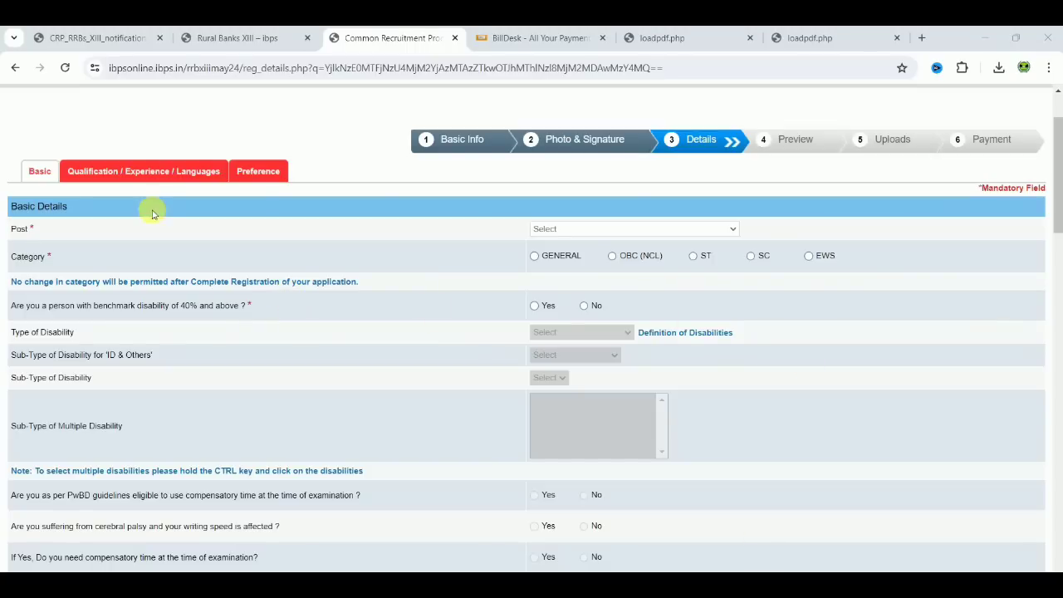
Try General Banking Officer Scale-II and Officer Scale-III as the post, and settle on Officer Scale-I.
left_click(596, 229)
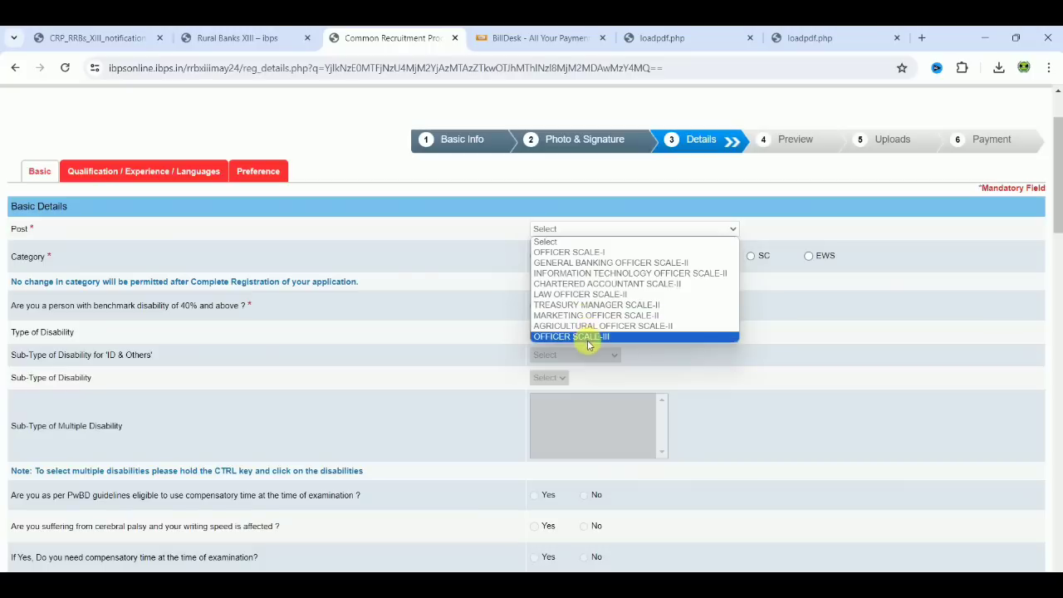
left_click(595, 252)
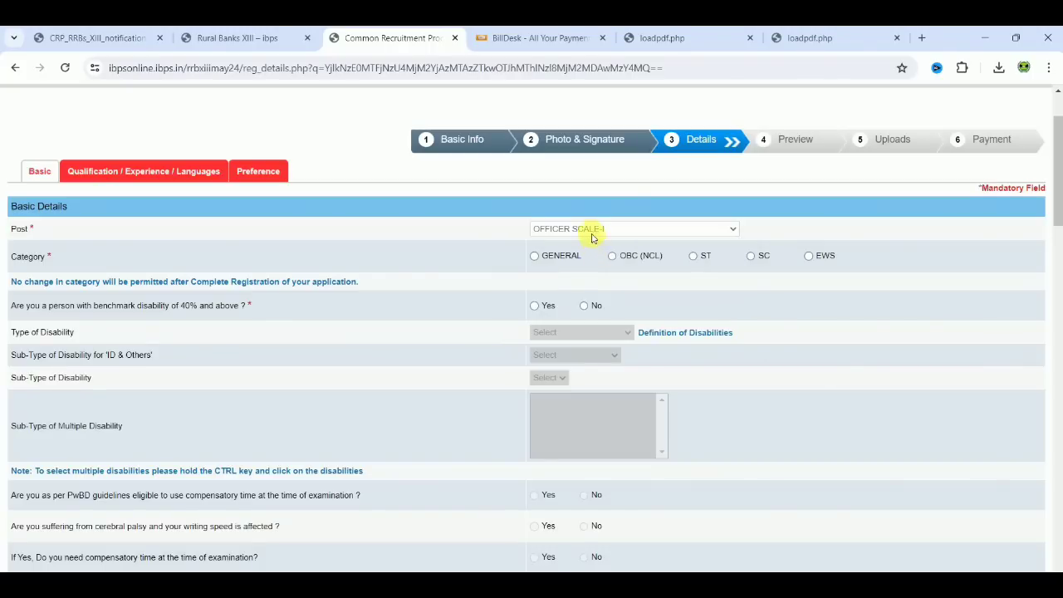
left_click(591, 231)
left_click(603, 263)
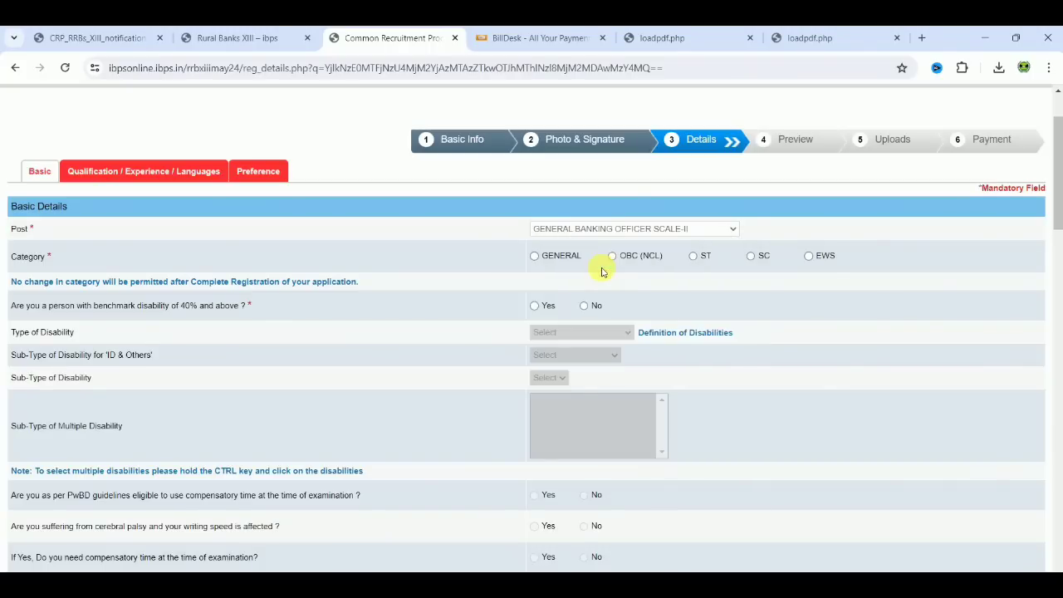
left_click(602, 231)
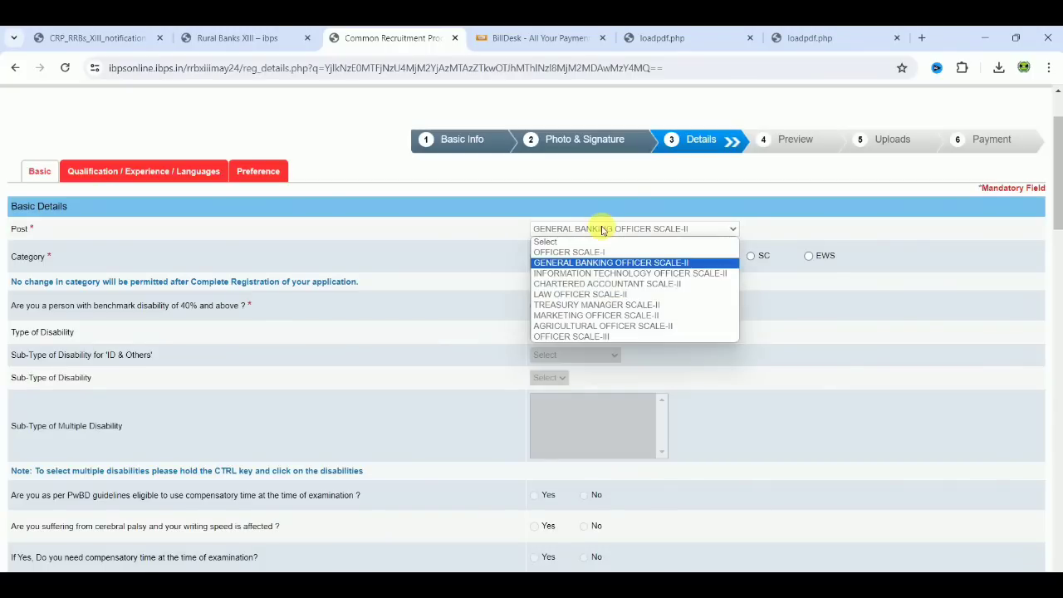
left_click(595, 338)
left_click(599, 231)
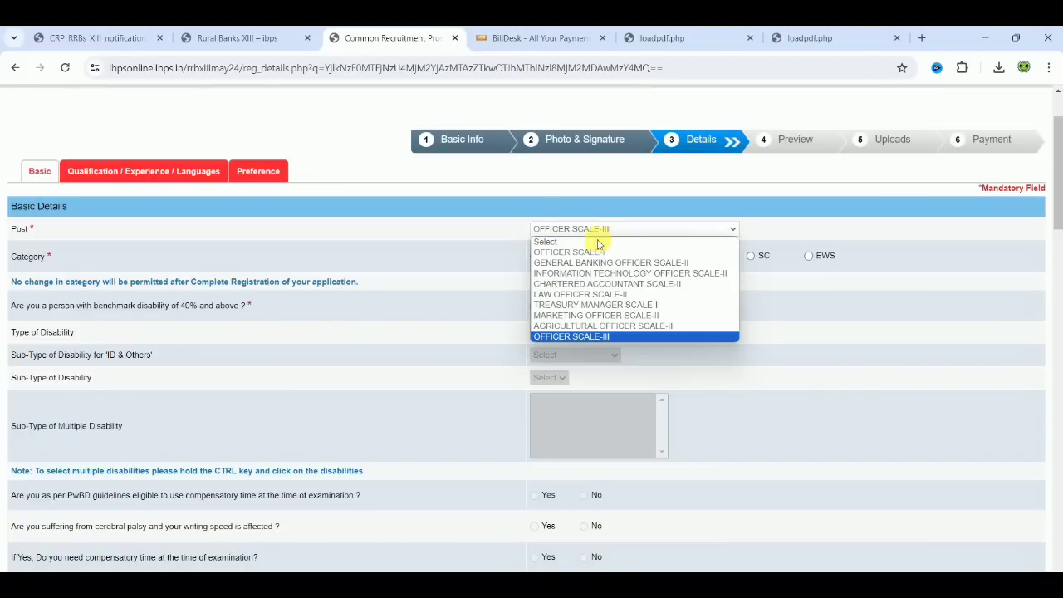
left_click(597, 252)
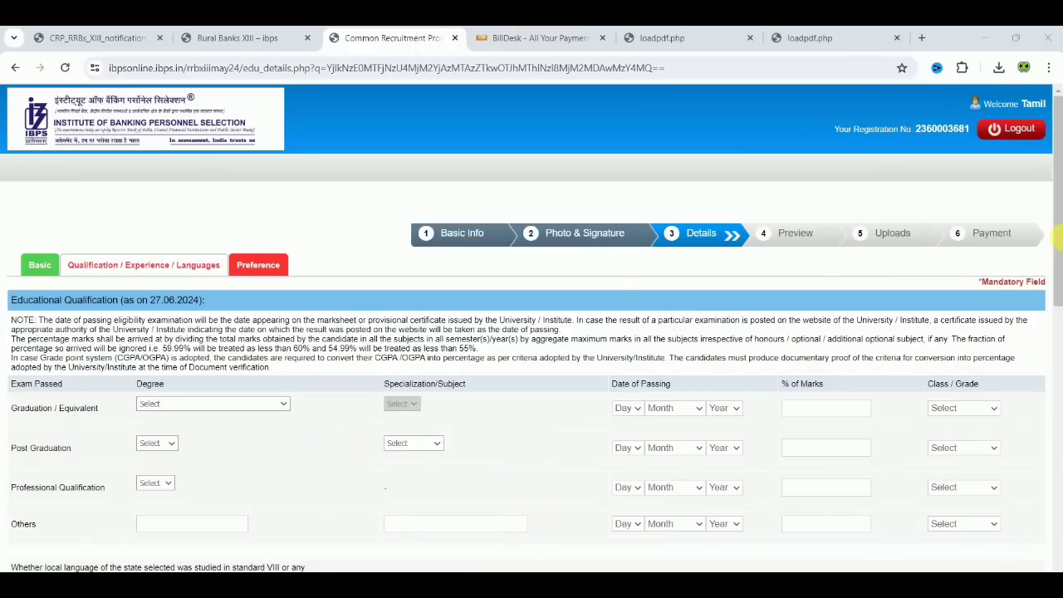
Review the educational qualification, language, computer knowledge and work experience sections of the officer application.
left_click_drag(1058, 251, 1055, 403)
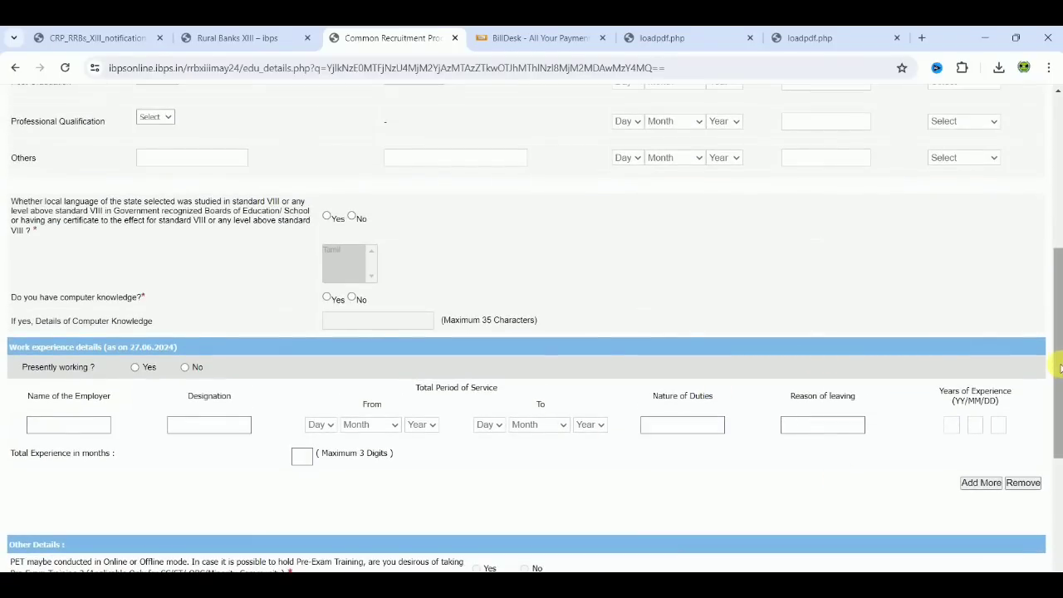
left_click_drag(1059, 368, 1047, 259)
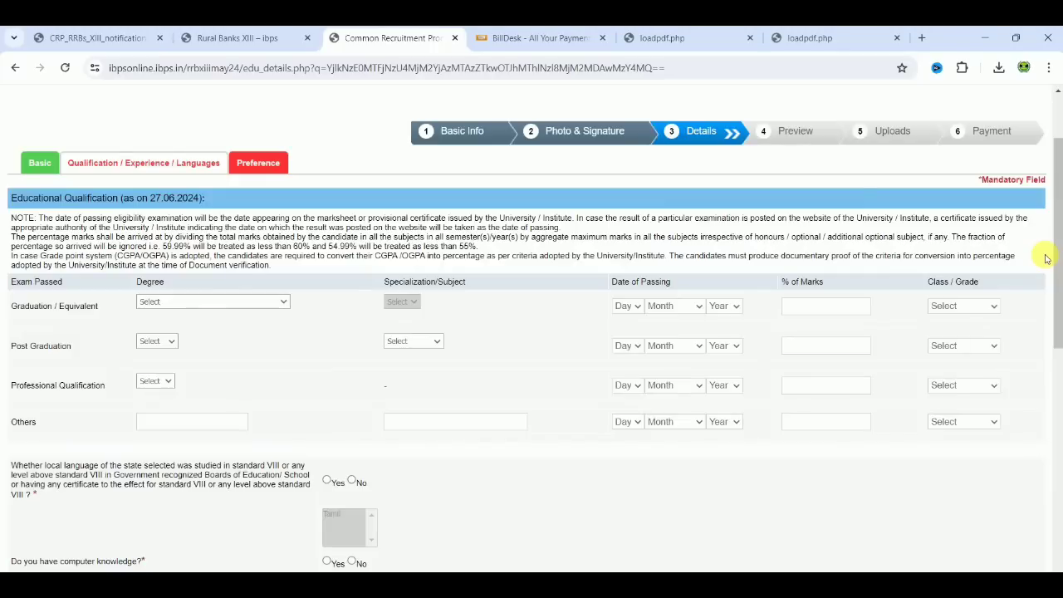